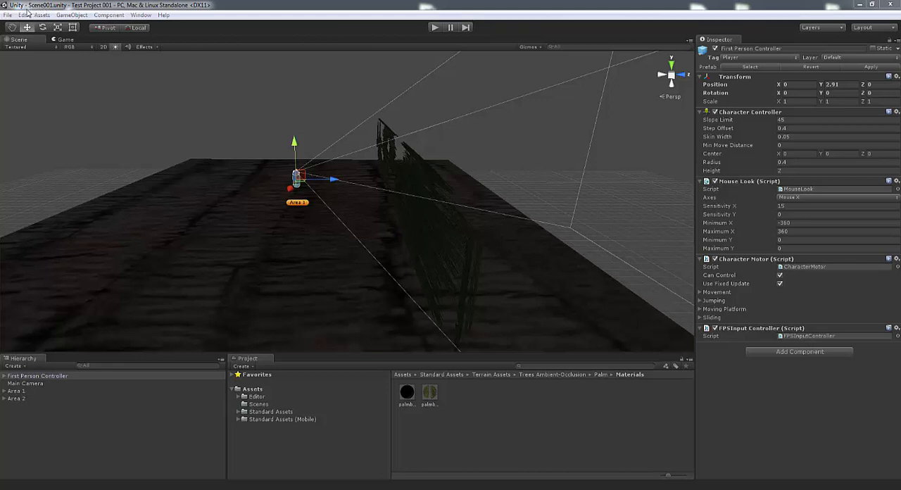
Create a new empty scene in the current project
{"action": "left_click", "coordinate": [9, 15]}
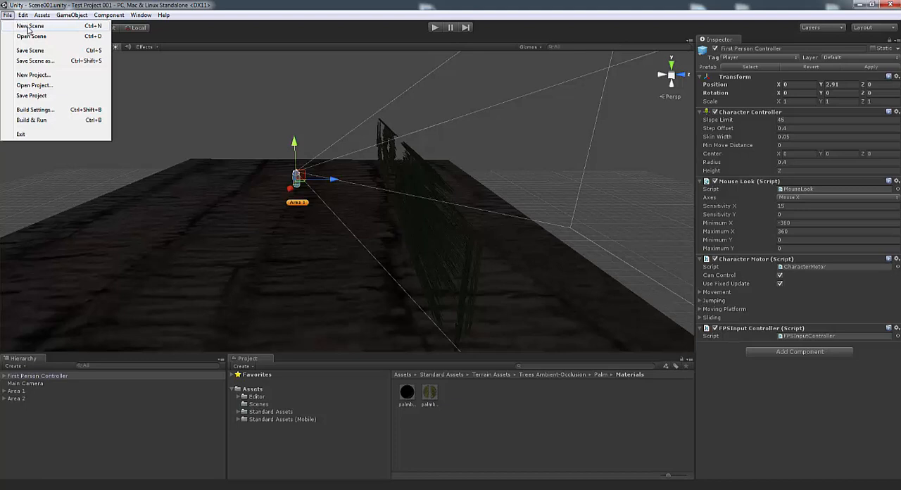
{"action": "left_click", "coordinate": [30, 26]}
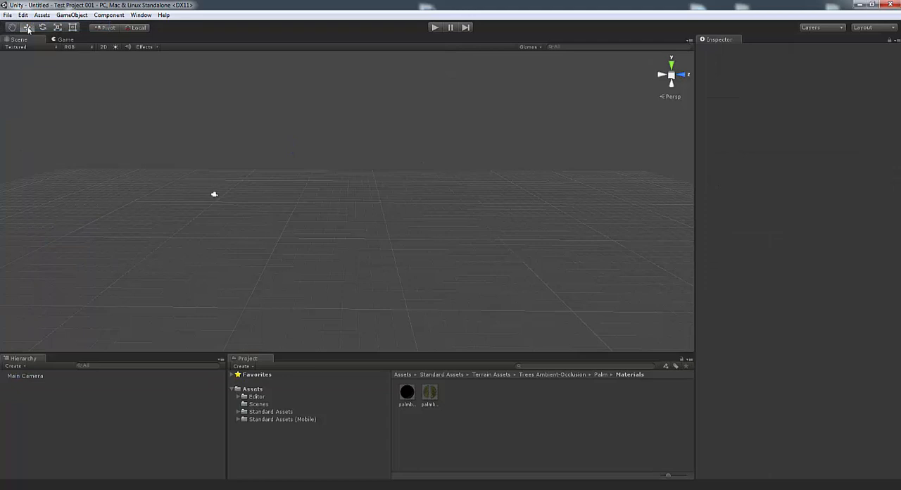
{"action": "left_click", "coordinate": [28, 27]}
{"action": "left_click", "coordinate": [7, 16]}
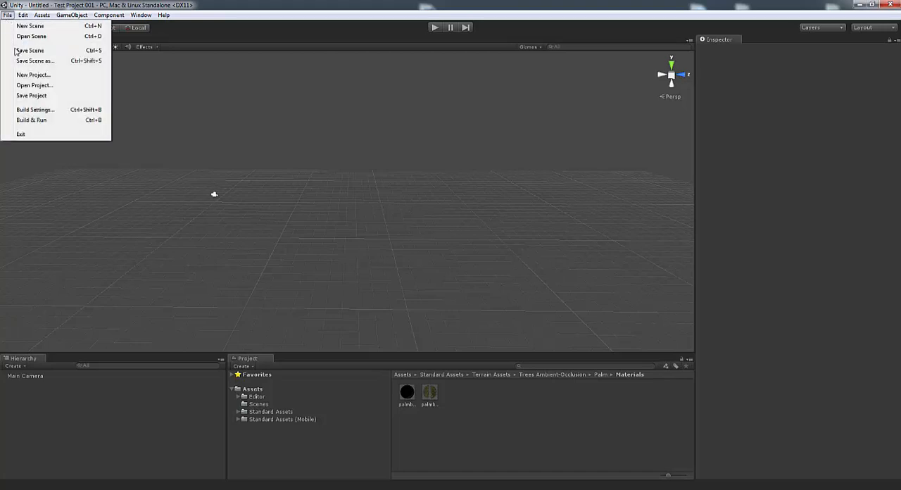
{"action": "left_click", "coordinate": [36, 110]}
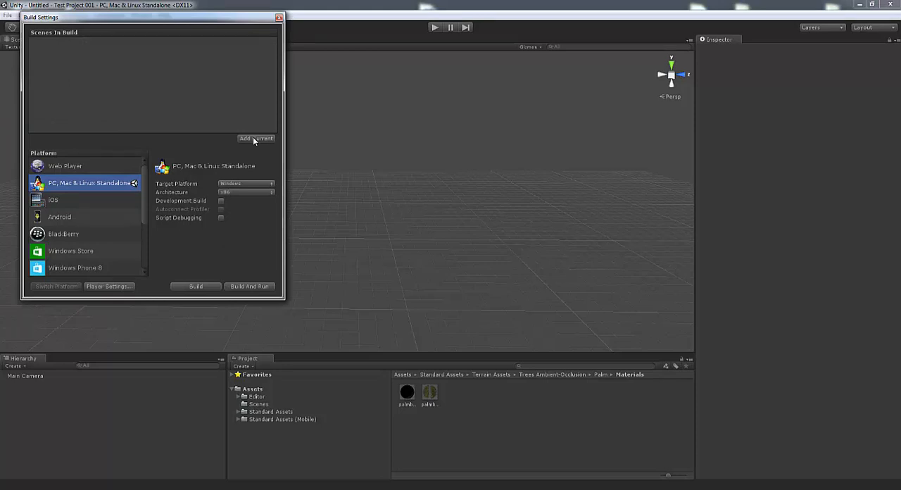
{"action": "left_click", "coordinate": [278, 17]}
Save the new scene as Scene002 in the project's Scenes folder
{"action": "left_click", "coordinate": [8, 15]}
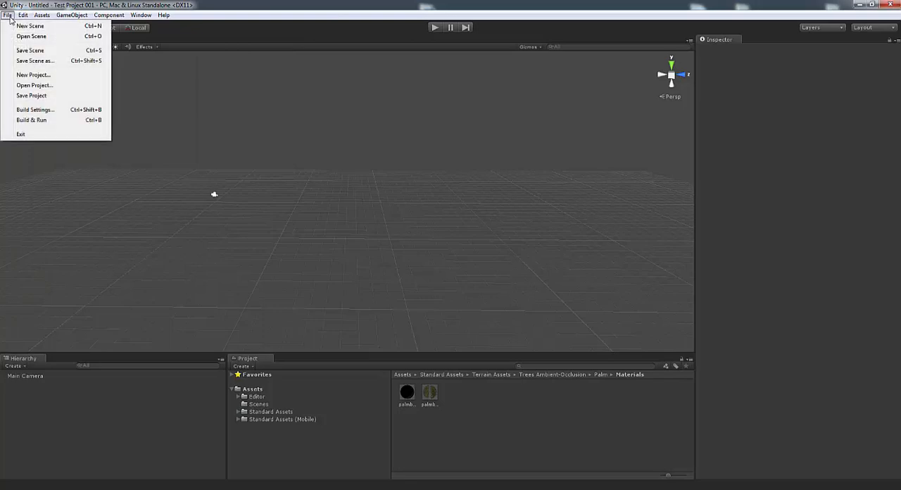
{"action": "left_click", "coordinate": [28, 61]}
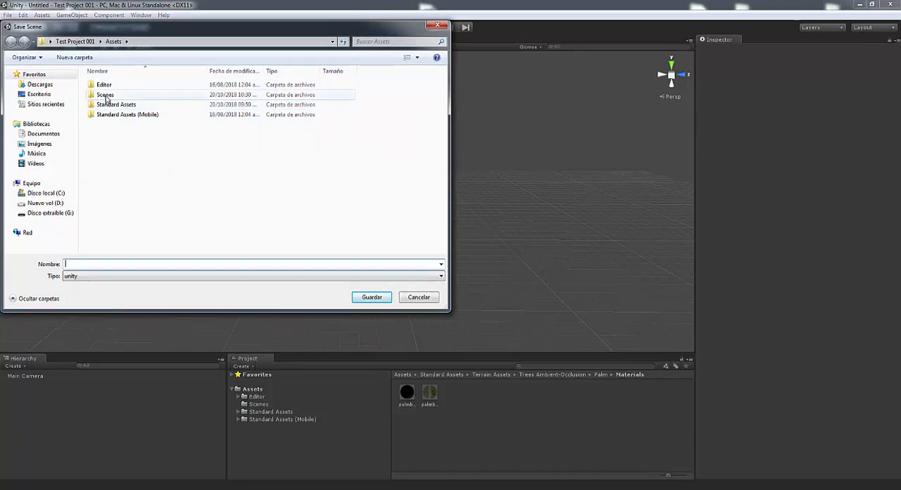
{"action": "right_click", "coordinate": [123, 149]}
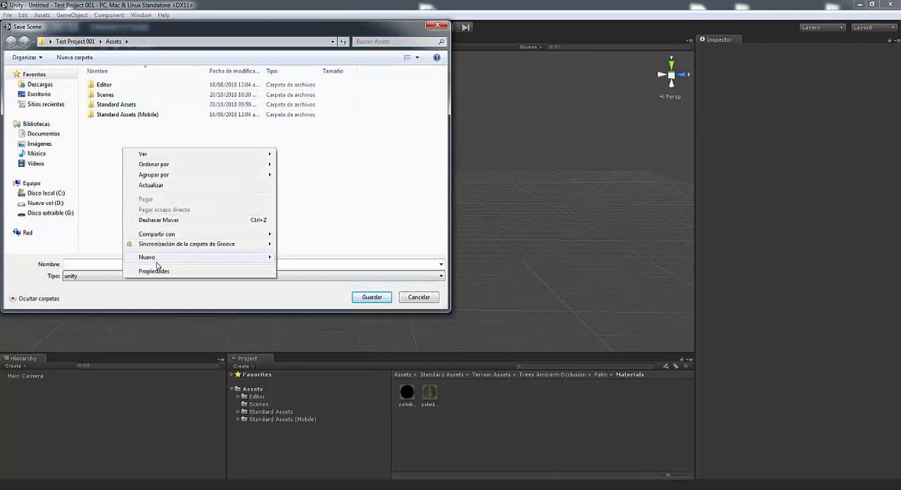
{"action": "mouse_move", "coordinate": [158, 257]}
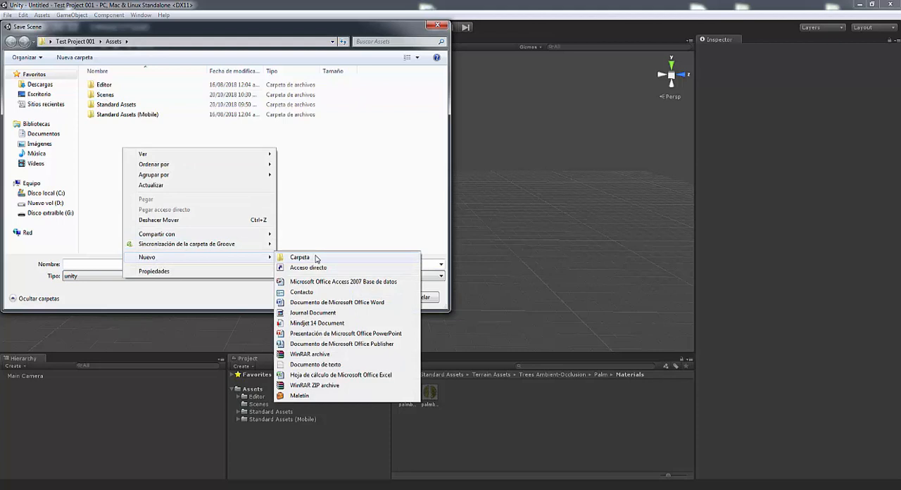
{"action": "left_click", "coordinate": [111, 136]}
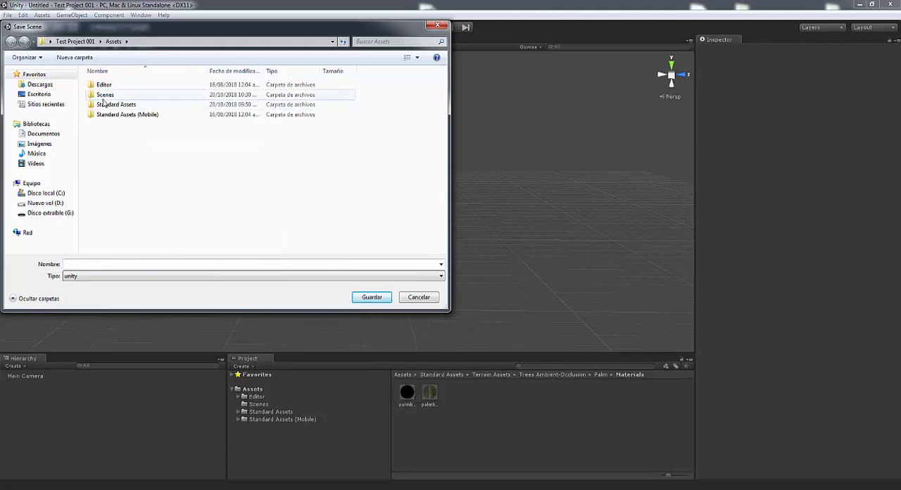
{"action": "double_click", "coordinate": [103, 99]}
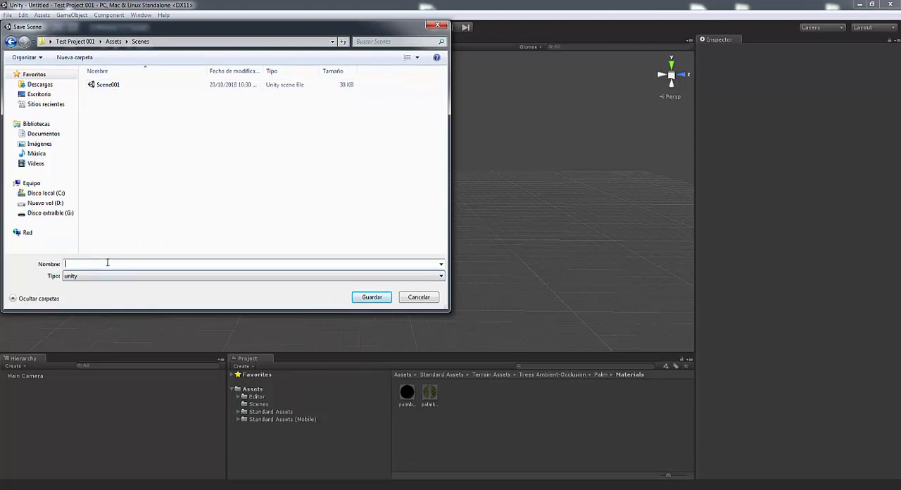
{"action": "type", "text": "Scene"}
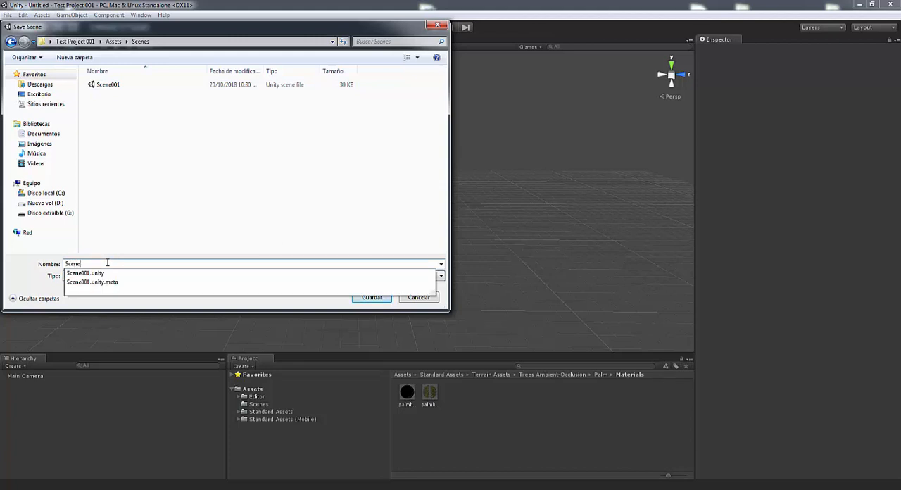
{"action": "type", "text": "002"}
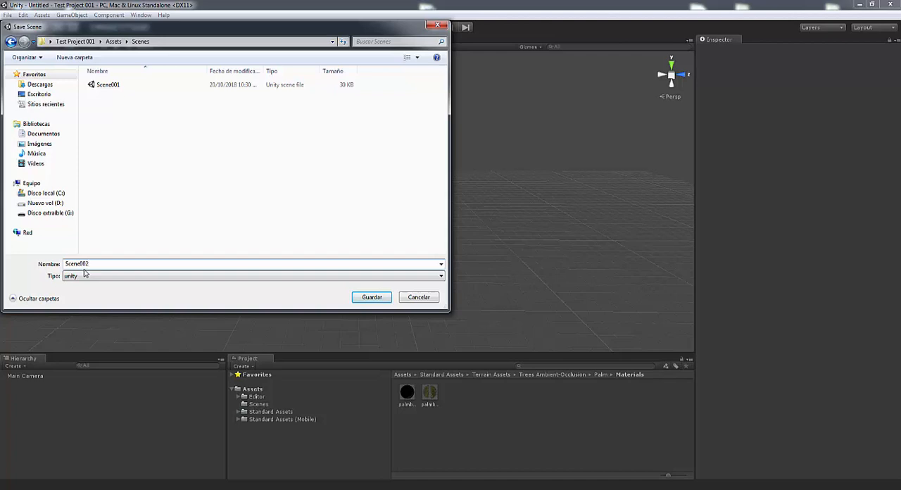
{"action": "left_click", "coordinate": [371, 297]}
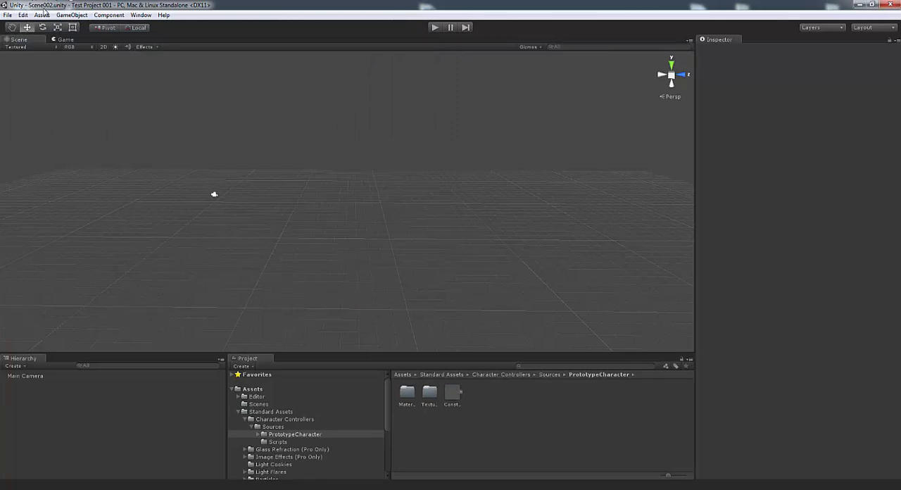
Add the current scene, Scene002, to the scenes in build and close the build settings
{"action": "left_click", "coordinate": [7, 15]}
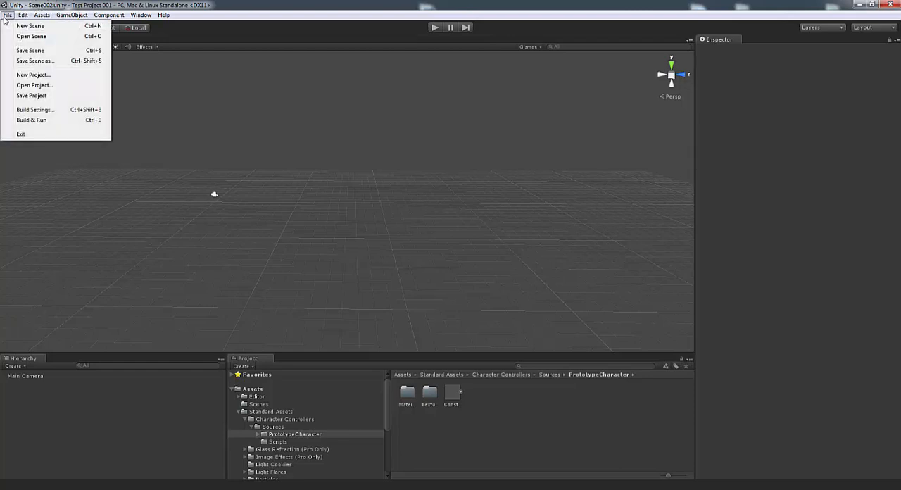
{"action": "left_click", "coordinate": [41, 113]}
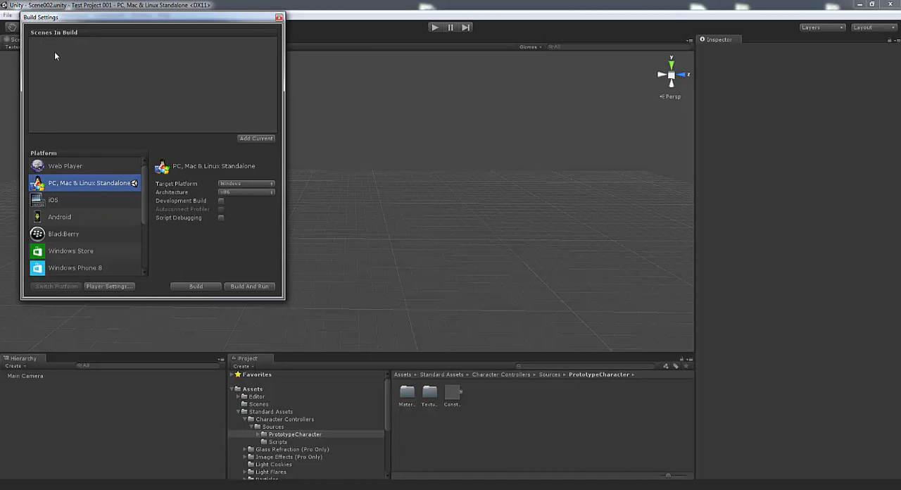
{"action": "left_click", "coordinate": [245, 138]}
{"action": "left_click", "coordinate": [279, 18]}
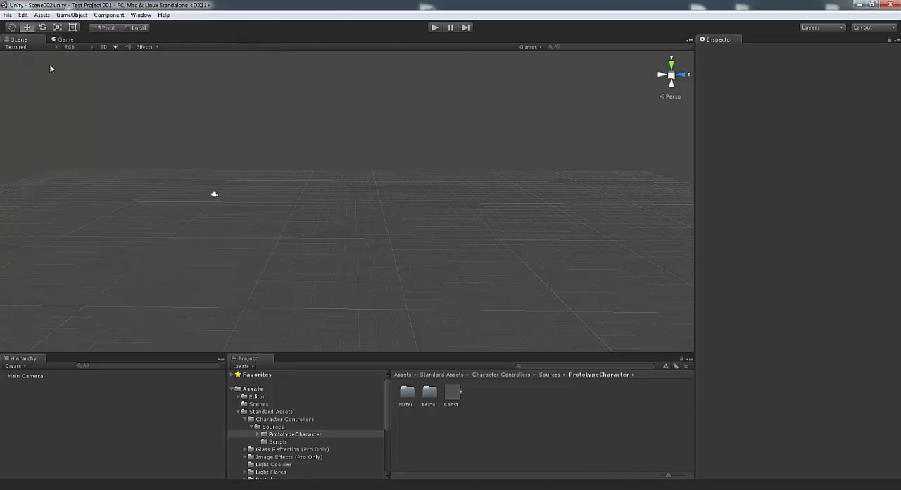
Open Scene001 from the project's Scenes folder
{"action": "left_click", "coordinate": [7, 15]}
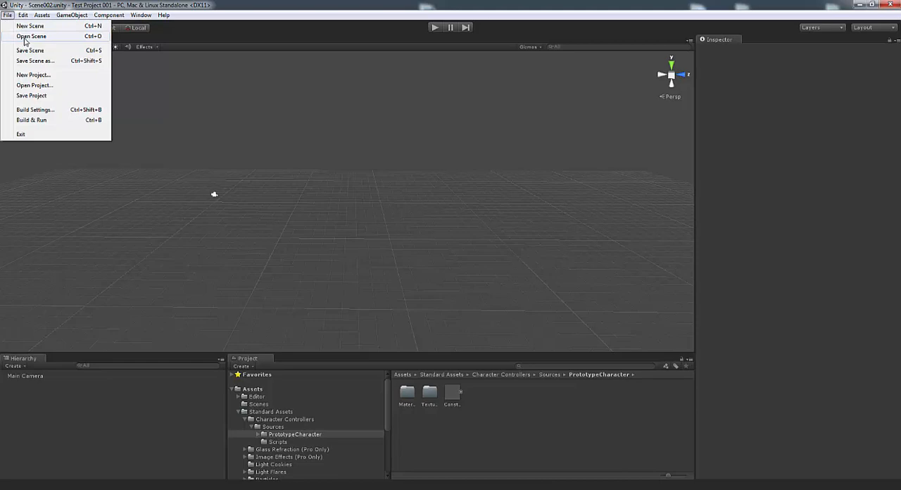
{"action": "left_click", "coordinate": [31, 36]}
{"action": "double_click", "coordinate": [115, 93]}
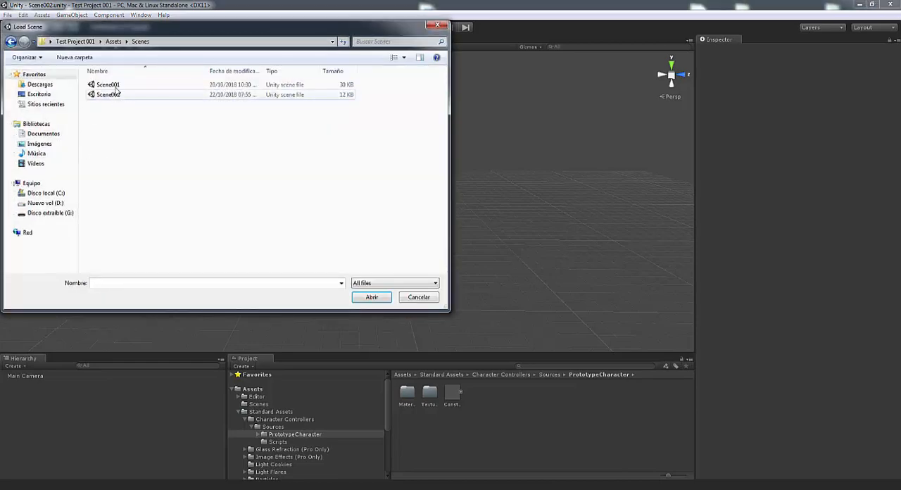
{"action": "double_click", "coordinate": [115, 85]}
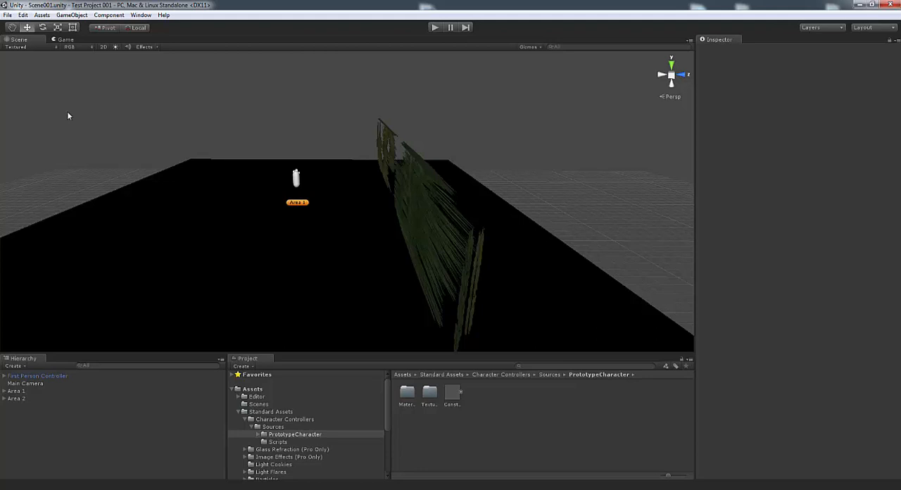
Add the current scene, Scene001, to the scenes in build without building the game
{"action": "left_click", "coordinate": [9, 15]}
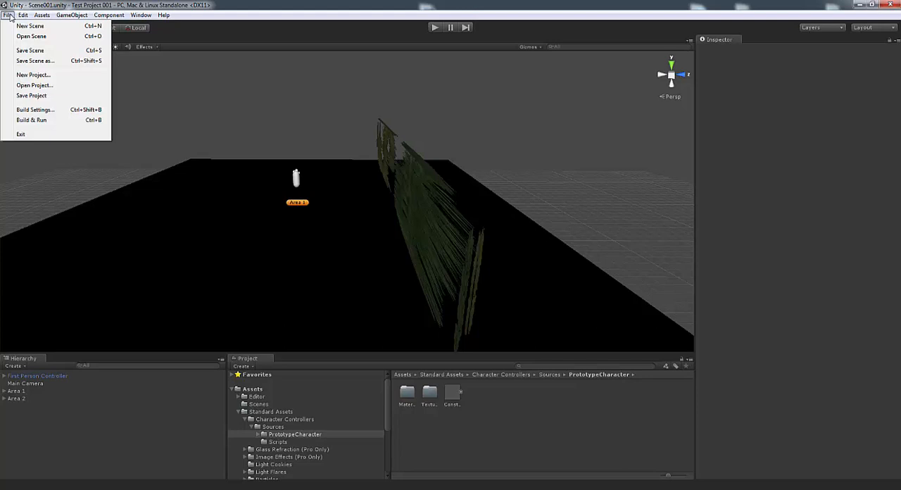
{"action": "left_click", "coordinate": [28, 110]}
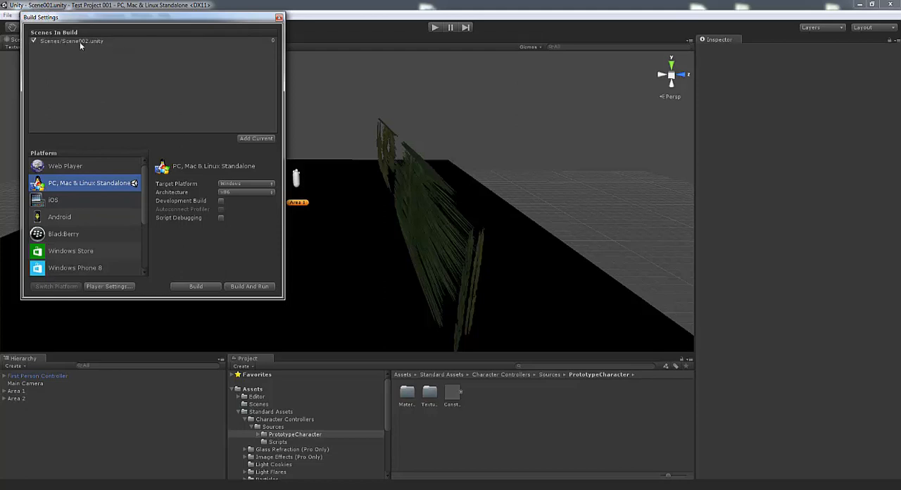
{"action": "left_click", "coordinate": [196, 287]}
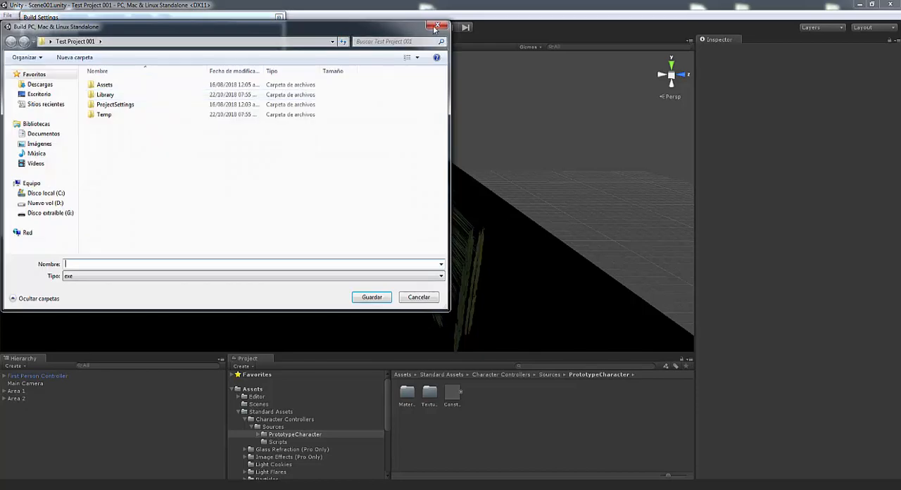
{"action": "left_click", "coordinate": [435, 27]}
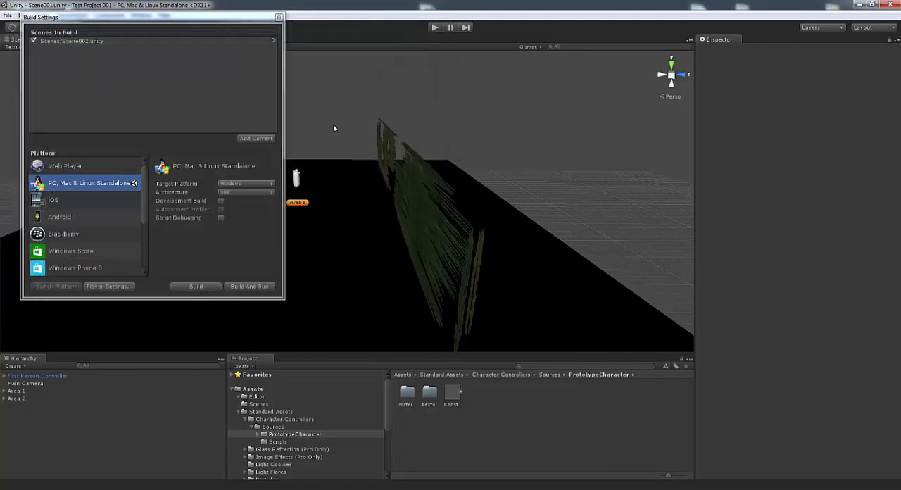
{"action": "left_click", "coordinate": [248, 138]}
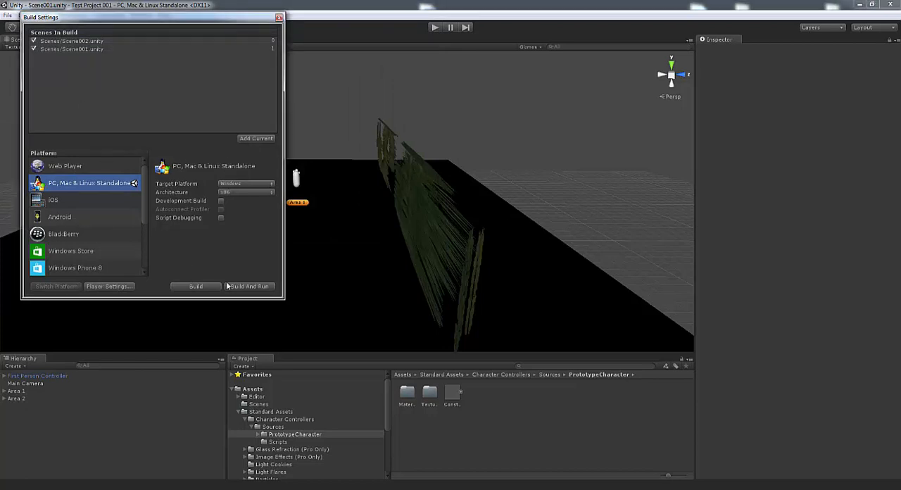
Move Scene001 above Scene002 in the build order and close the build settings
{"action": "left_click", "coordinate": [76, 47]}
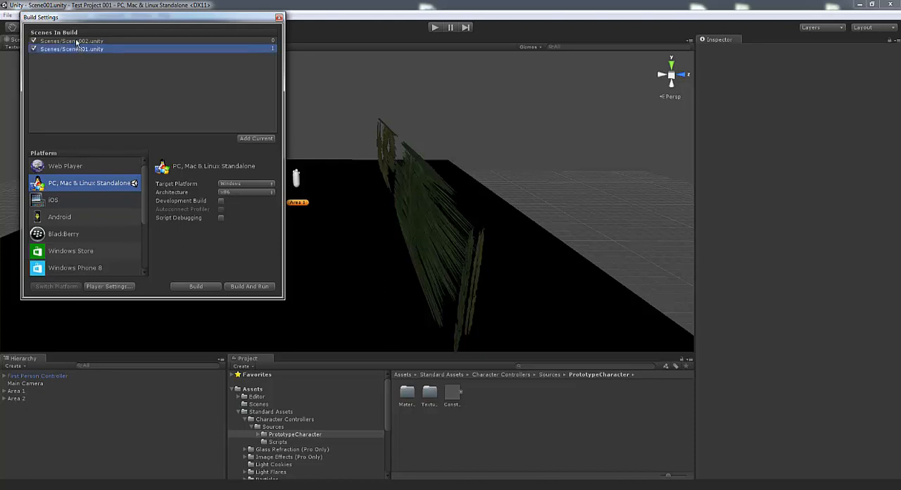
{"action": "left_click_drag", "start_coordinate": [76, 42], "coordinate": [76, 43]}
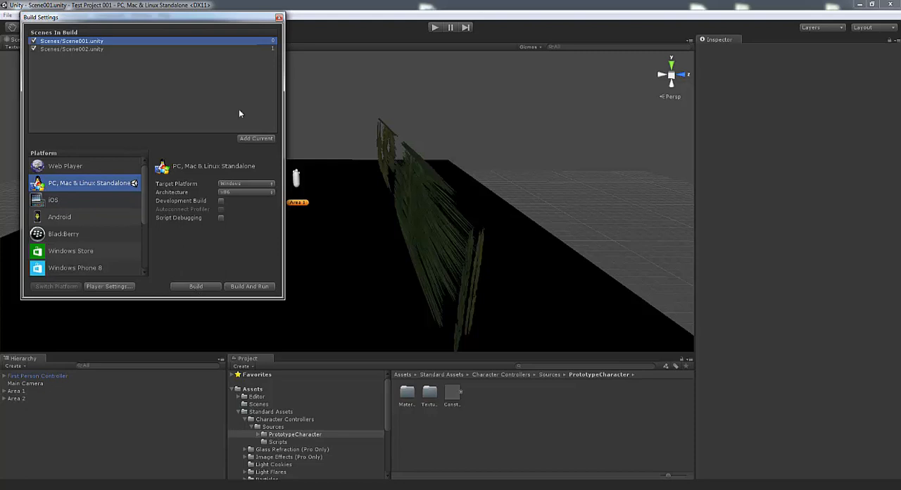
{"action": "left_click", "coordinate": [279, 18]}
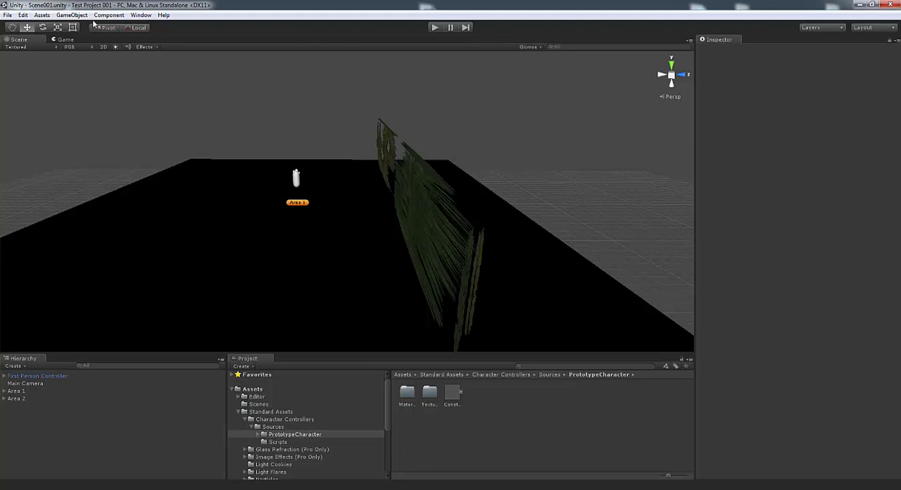
Toggle the Scene view lighting off and on again while looking over Area 1
{"action": "left_click", "coordinate": [114, 48]}
{"action": "right_click_drag", "start_coordinate": [156, 194], "coordinate": [188, 185]}
{"action": "left_click", "coordinate": [115, 47]}
{"action": "left_click", "coordinate": [115, 47]}
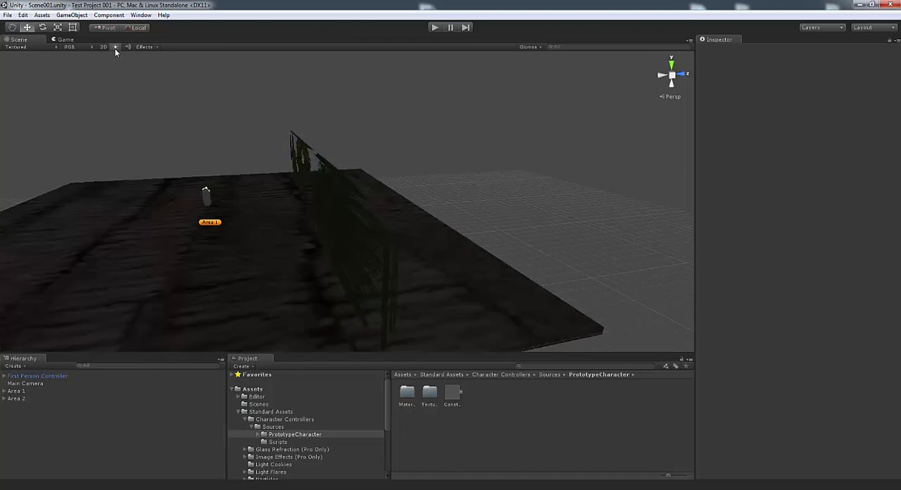
{"action": "right_click_drag", "start_coordinate": [259, 171], "coordinate": [258, 168]}
{"action": "key", "text": "a"}
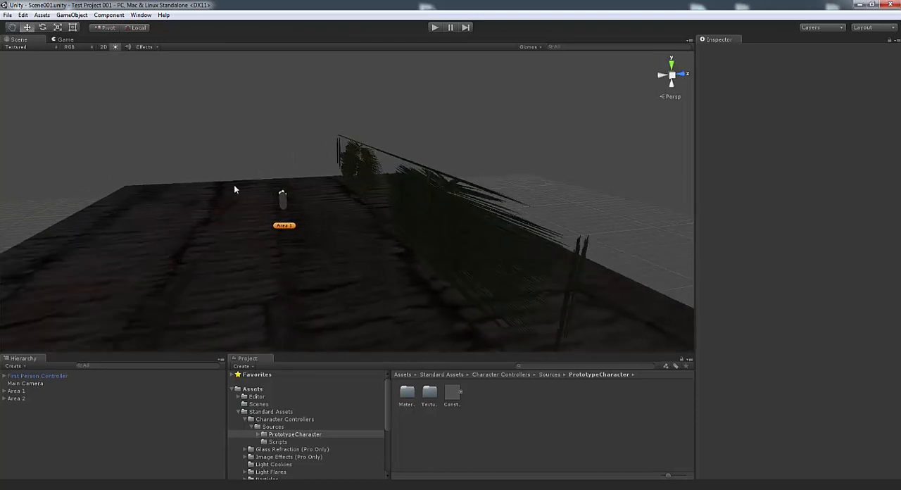
{"action": "left_click", "coordinate": [113, 48]}
{"action": "left_click", "coordinate": [114, 47]}
Select the Sender wall in Area 1 and examine its Respawn script and spawn target
{"action": "mouse_move", "coordinate": [210, 198]}
{"action": "right_mouse_down"}
{"action": "mouse_move", "coordinate": [235, 206]}
{"action": "mouse_move", "coordinate": [244, 229]}
{"action": "mouse_move", "coordinate": [259, 226]}
{"action": "mouse_move", "coordinate": [211, 238]}
{"action": "right_mouse_up"}
{"action": "key", "text": "a"}
{"action": "key", "text": "w"}
{"action": "key", "text": "s"}
{"action": "key", "text": "d"}
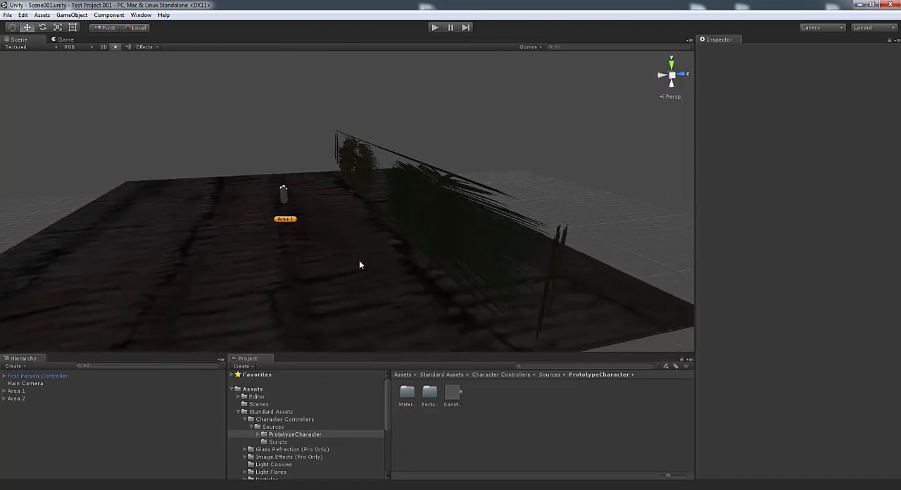
{"action": "left_click", "coordinate": [442, 210]}
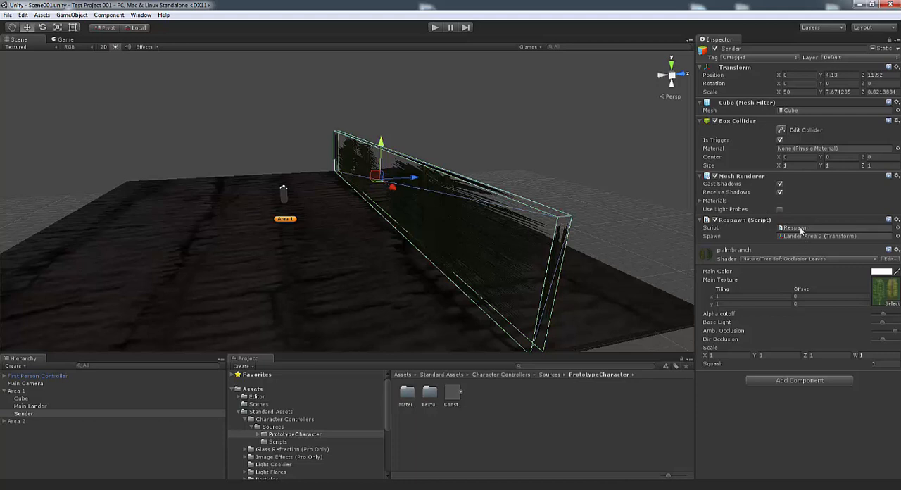
Expand Area 2, focus on its Cube, and select the Sender Area 2 wall to examine its Respawn script
{"action": "left_click", "coordinate": [38, 421]}
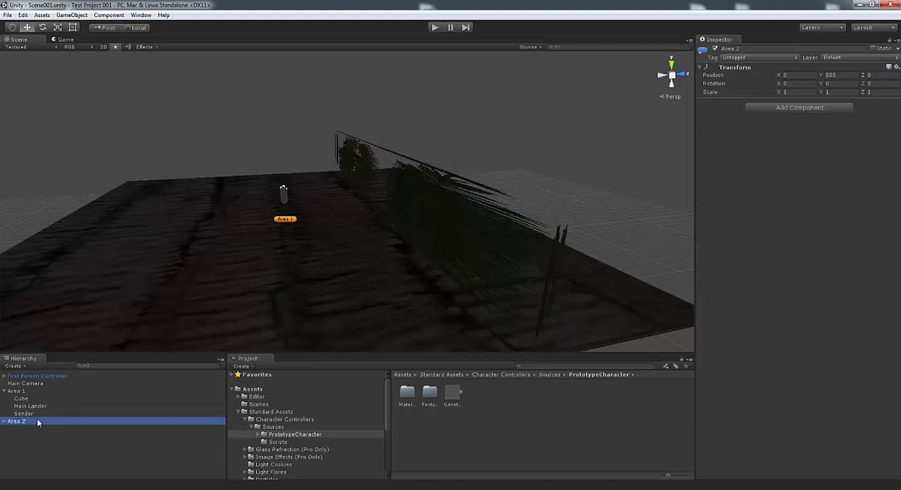
{"action": "left_click", "coordinate": [5, 421]}
{"action": "double_click", "coordinate": [31, 428]}
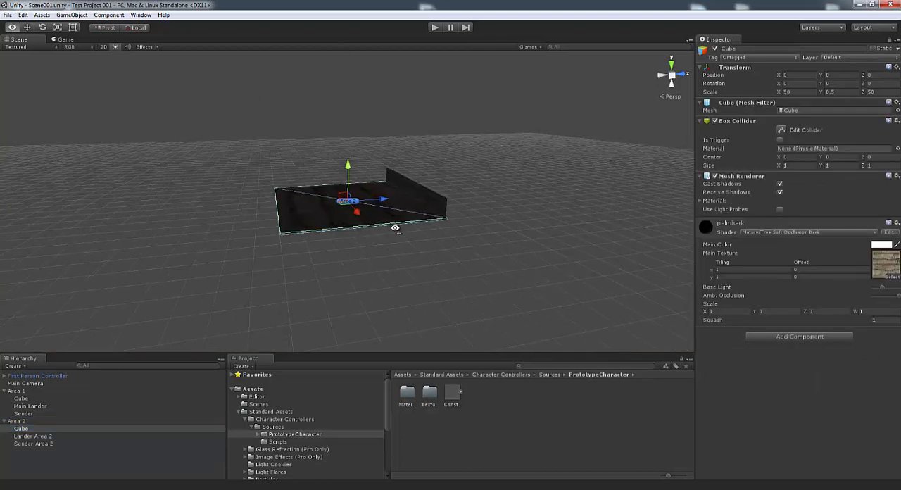
{"action": "key", "text": "w"}
{"action": "right_click_drag", "start_coordinate": [395, 228], "coordinate": [401, 229]}
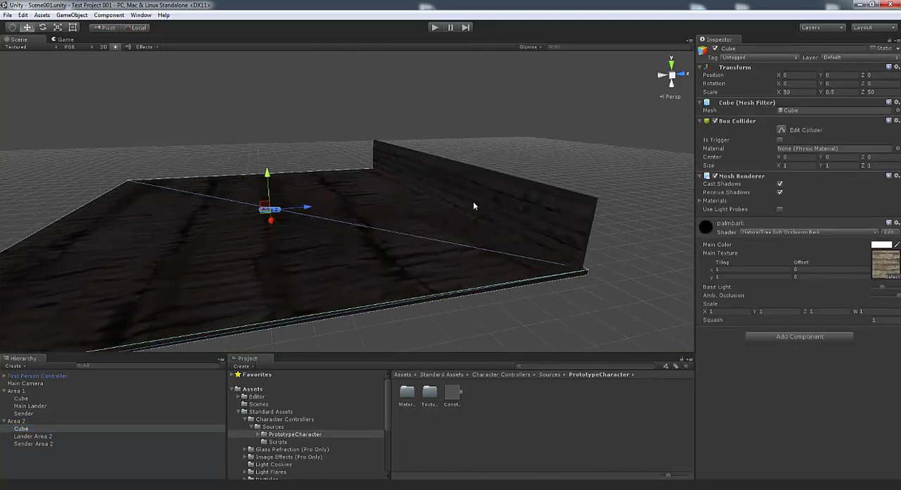
{"action": "left_click", "coordinate": [493, 190]}
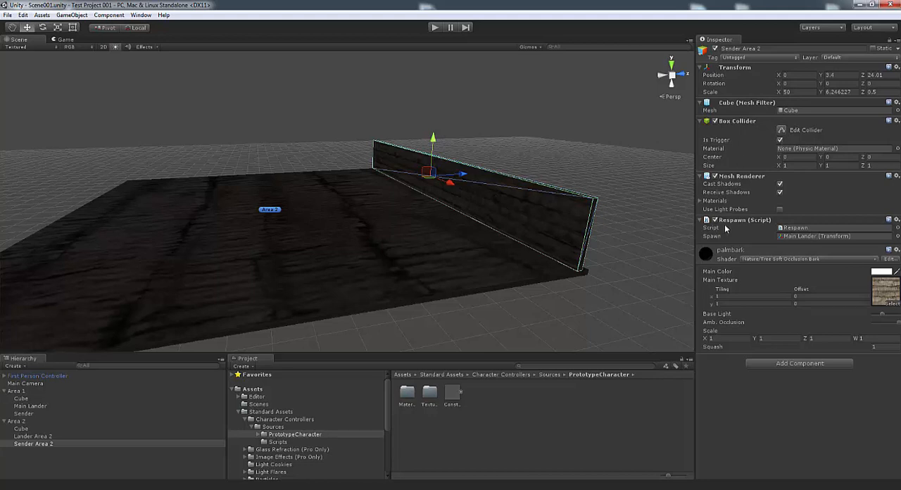
Locate the Respawn script and the Main Lander spawn target assigned to the Sender Area 2 wall
{"action": "left_click", "coordinate": [802, 228]}
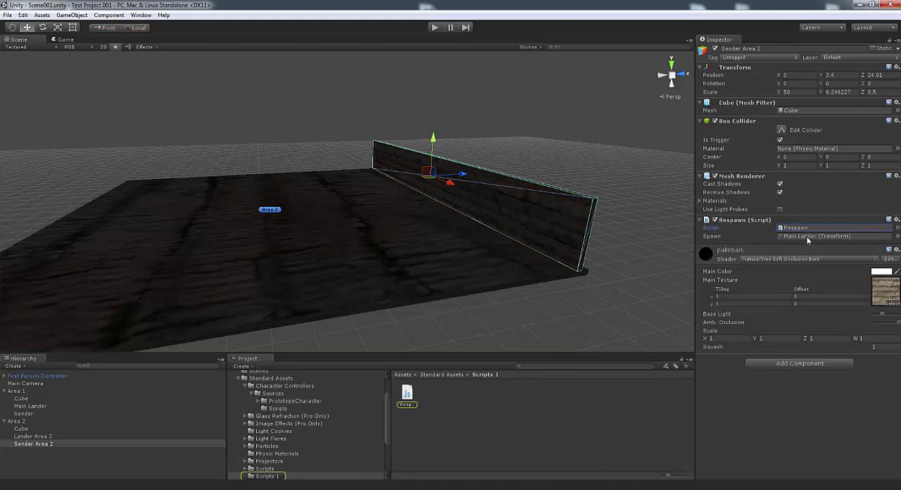
{"action": "left_click", "coordinate": [808, 236]}
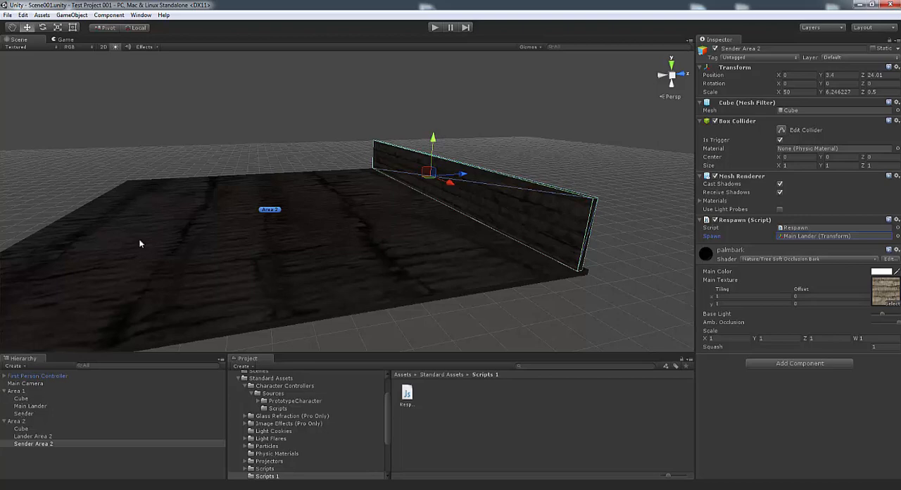
Play the scene with rendering statistics shown to test the respawn walls, and stop the playback
{"action": "left_click", "coordinate": [528, 47]}
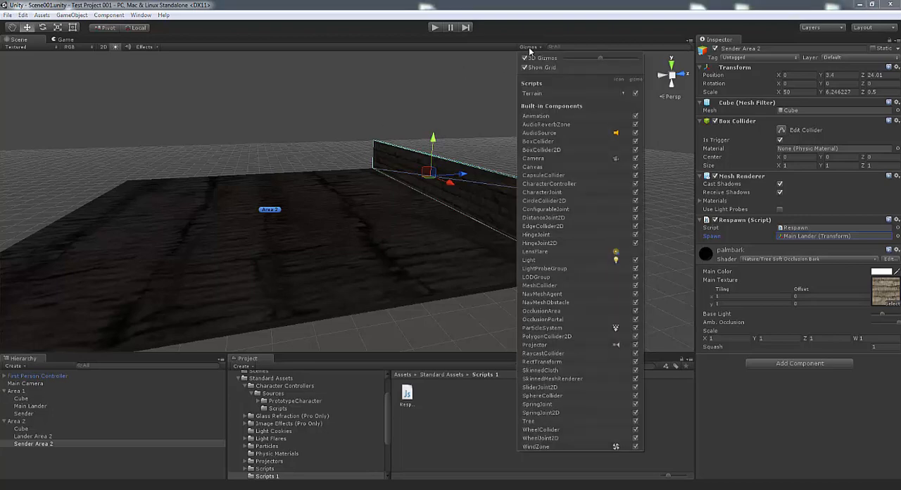
{"action": "left_click", "coordinate": [529, 47]}
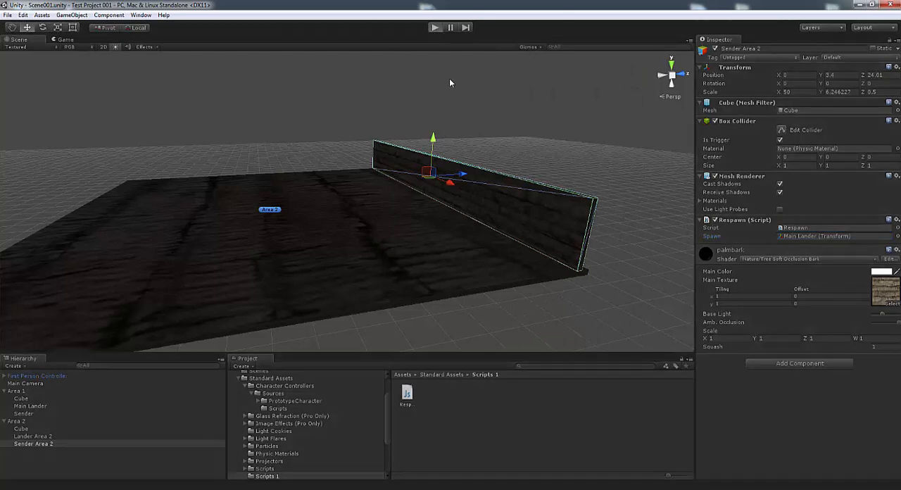
{"action": "key", "text": "ctrl+p"}
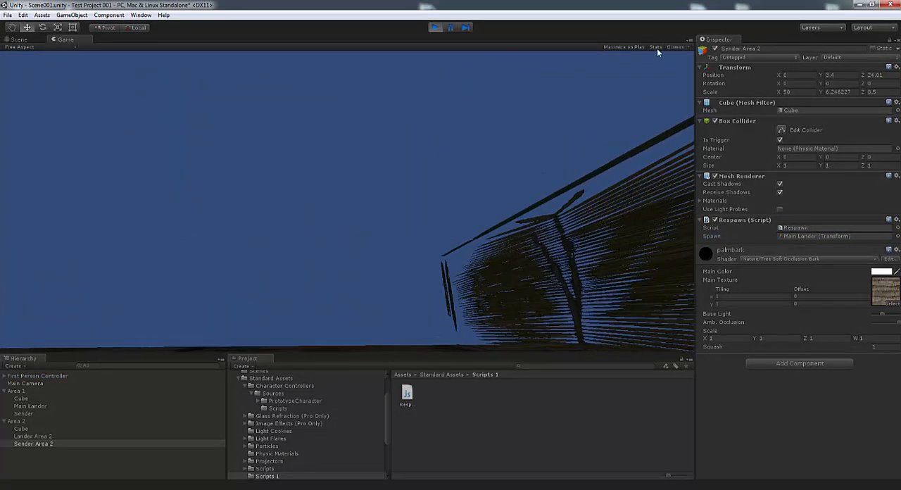
{"action": "left_click", "coordinate": [656, 47]}
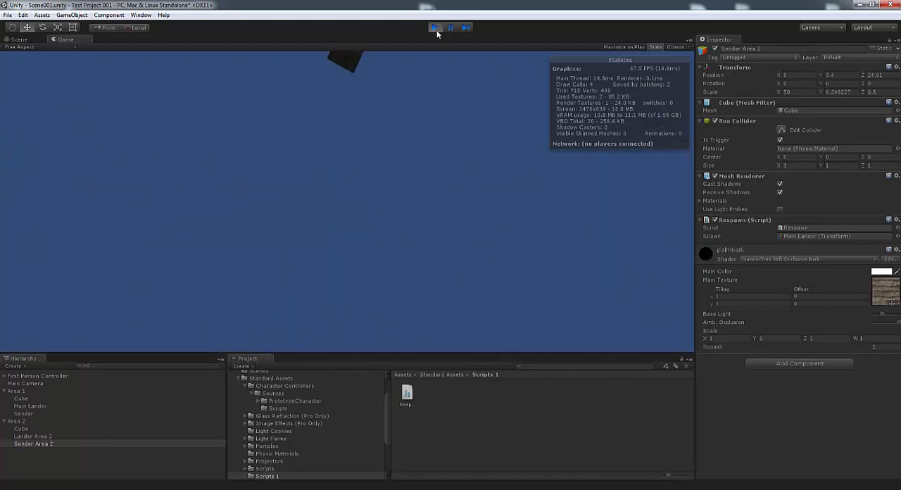
{"action": "left_click", "coordinate": [435, 27]}
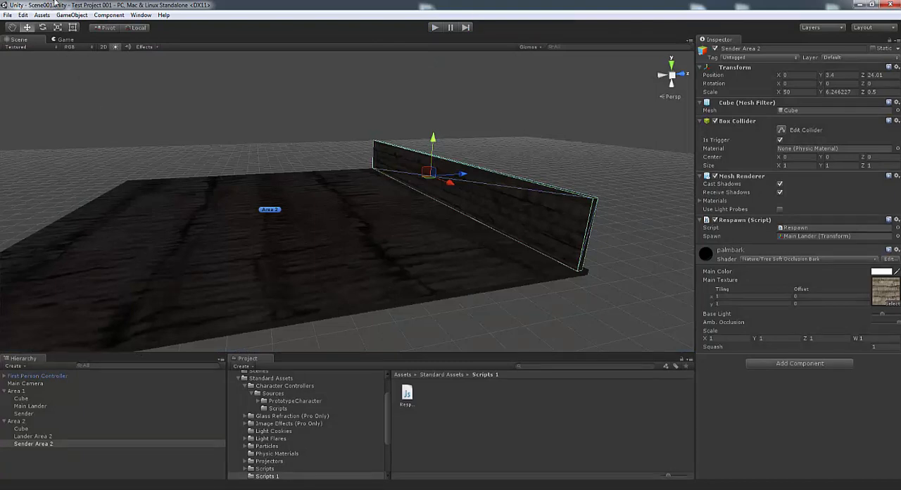
Select the Area 1 and Area 2 groups in turn to compare their transforms
{"action": "left_click", "coordinate": [19, 392]}
{"action": "left_click", "coordinate": [14, 421]}
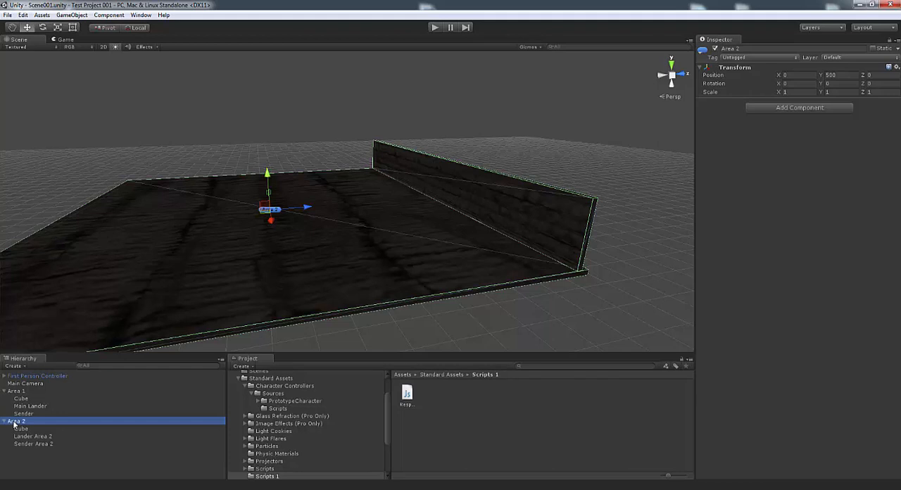
{"action": "left_click", "coordinate": [20, 392]}
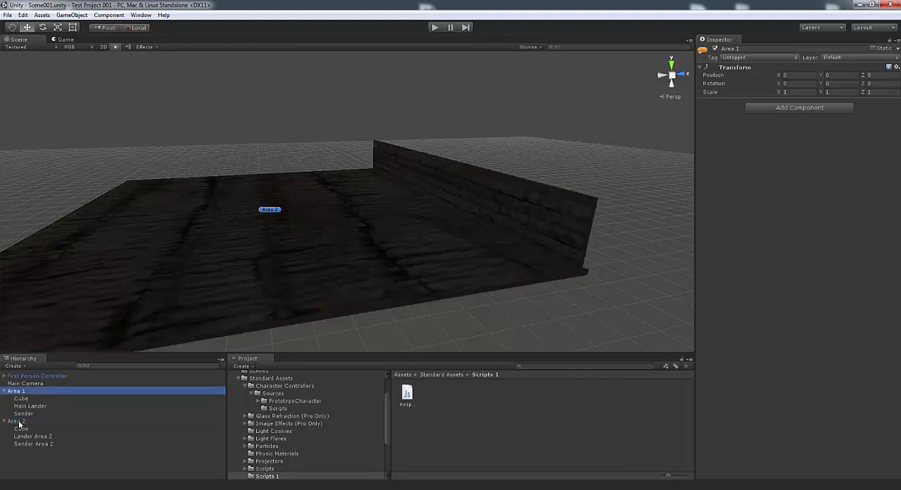
{"action": "left_click", "coordinate": [19, 421]}
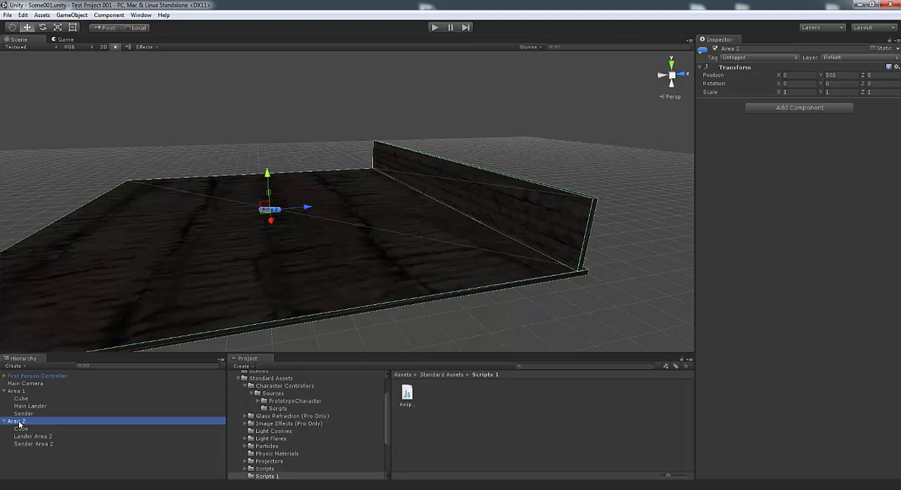
Review the build order of Scene001 and Scene002 in the build settings and close them
{"action": "left_click", "coordinate": [7, 16]}
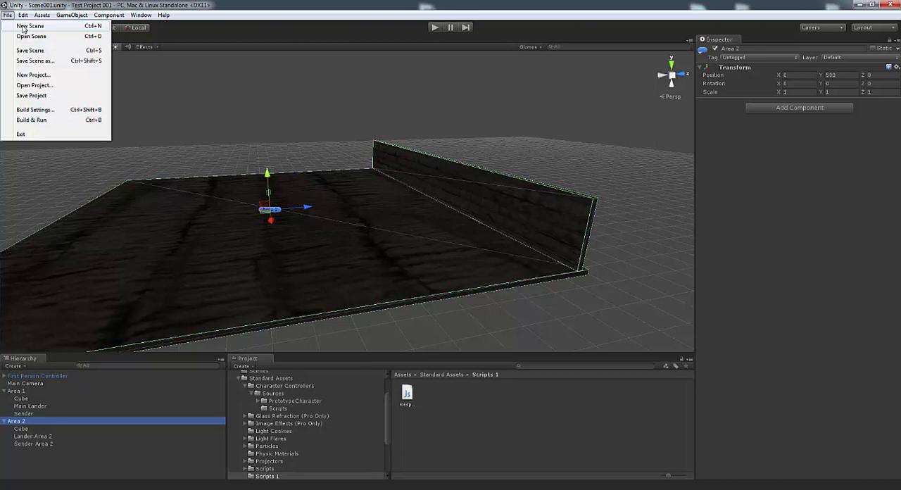
{"action": "left_click", "coordinate": [162, 93]}
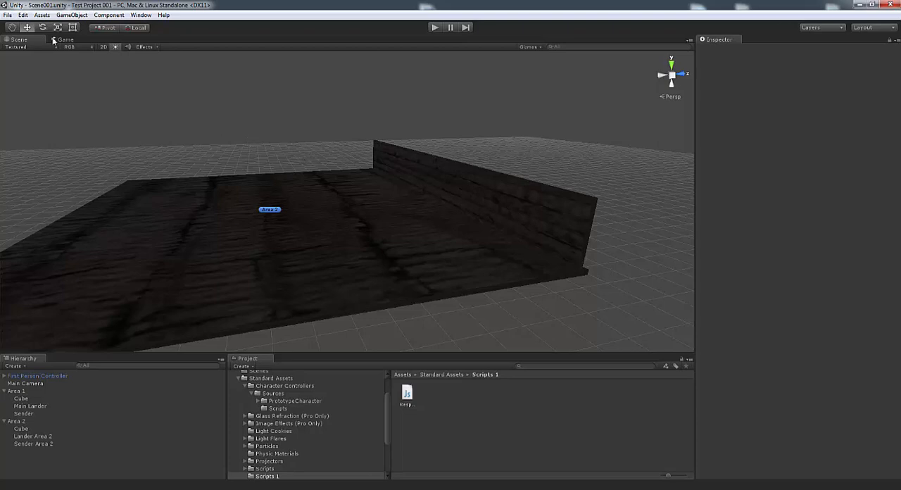
{"action": "left_click", "coordinate": [8, 15]}
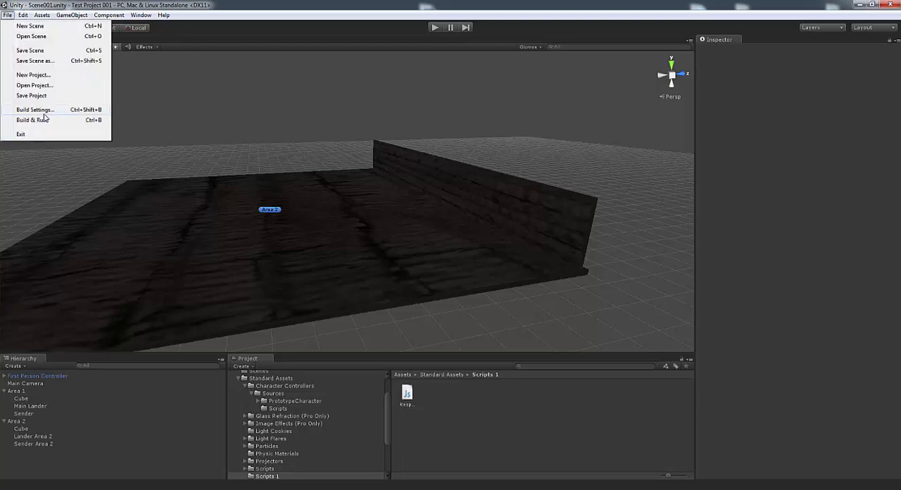
{"action": "left_click", "coordinate": [44, 113]}
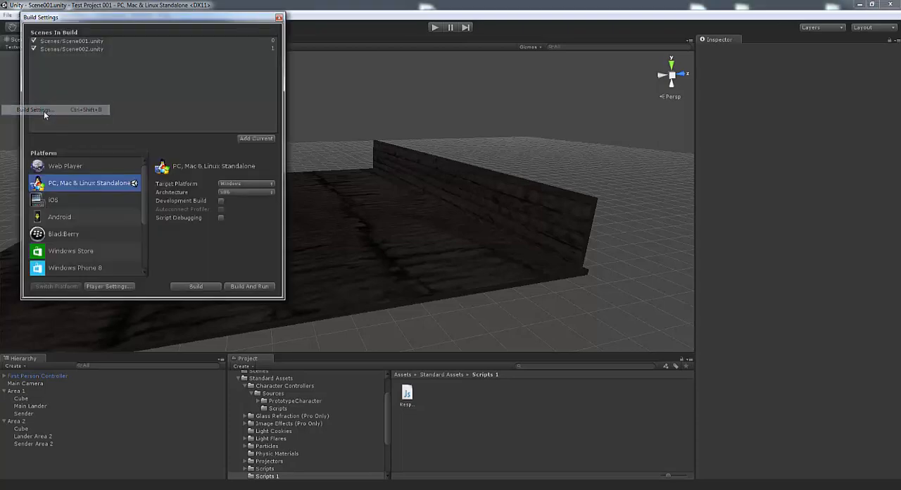
{"action": "left_click", "coordinate": [79, 44]}
{"action": "left_click_drag", "start_coordinate": [100, 19], "coordinate": [99, 23]}
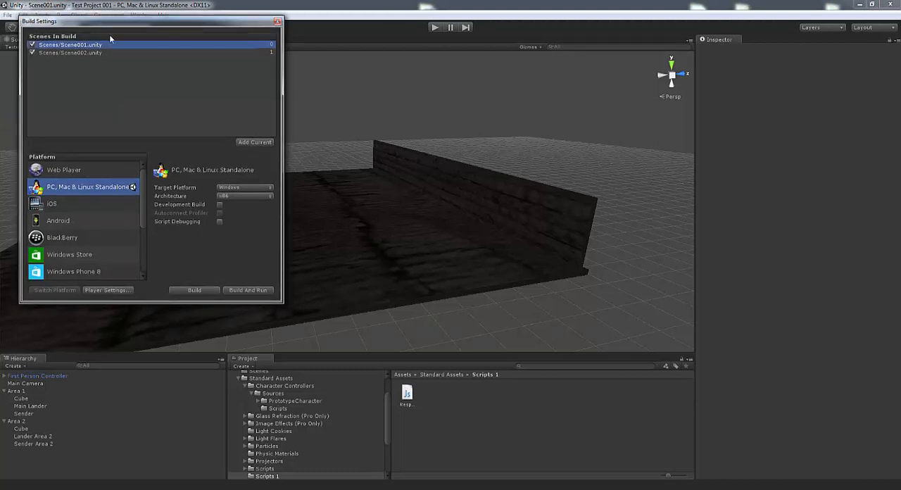
{"action": "left_click", "coordinate": [66, 52]}
{"action": "left_click", "coordinate": [68, 45]}
{"action": "left_click", "coordinate": [278, 22]}
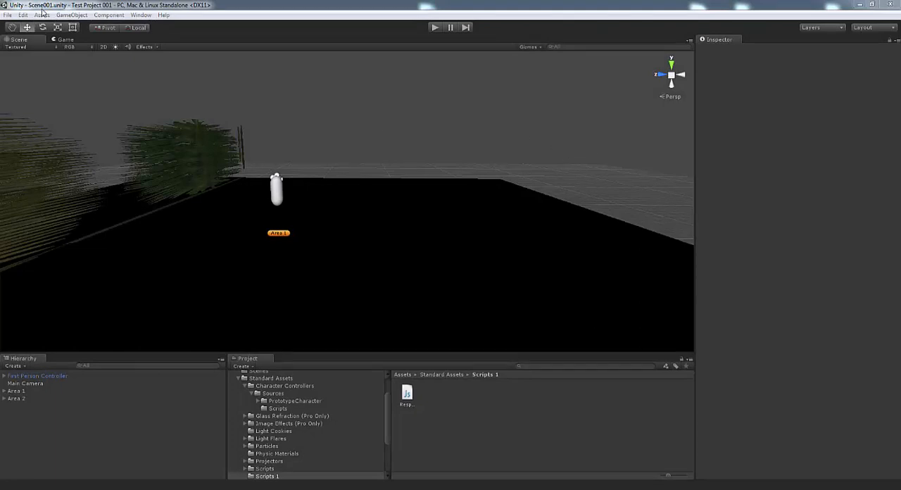
Toggle the Scene view lighting and view the whole Area 1 platform from farther away
{"action": "right_click_drag", "start_coordinate": [437, 98], "coordinate": [368, 99]}
{"action": "left_click", "coordinate": [116, 47]}
{"action": "right_click_drag", "start_coordinate": [394, 140], "coordinate": [345, 136]}
{"action": "key", "text": "d"}
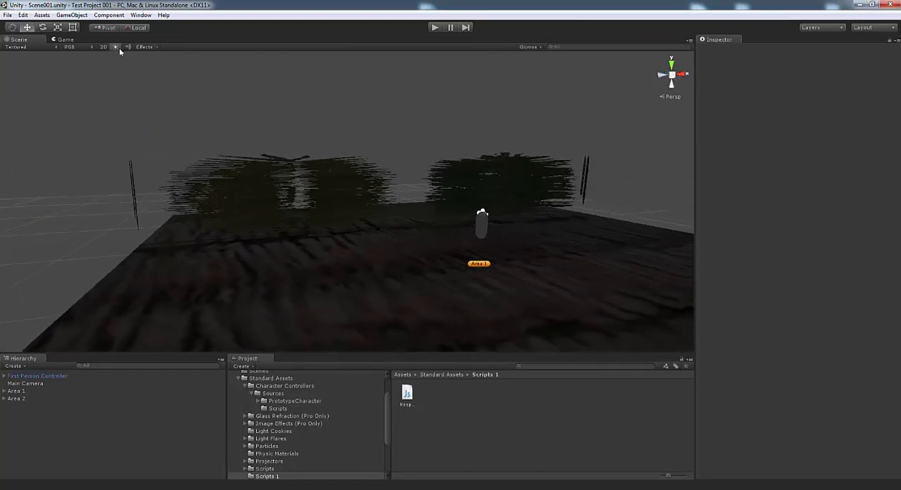
{"action": "right_click_drag", "start_coordinate": [410, 216], "coordinate": [388, 215]}
{"action": "key", "text": "d"}
{"action": "key", "text": "s"}
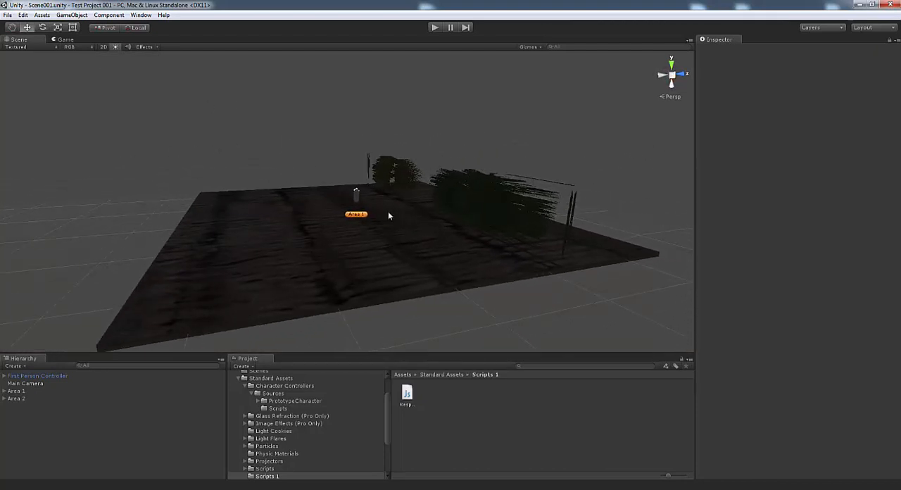
Open Scene002 from the Scenes folder
{"action": "left_click", "coordinate": [16, 399]}
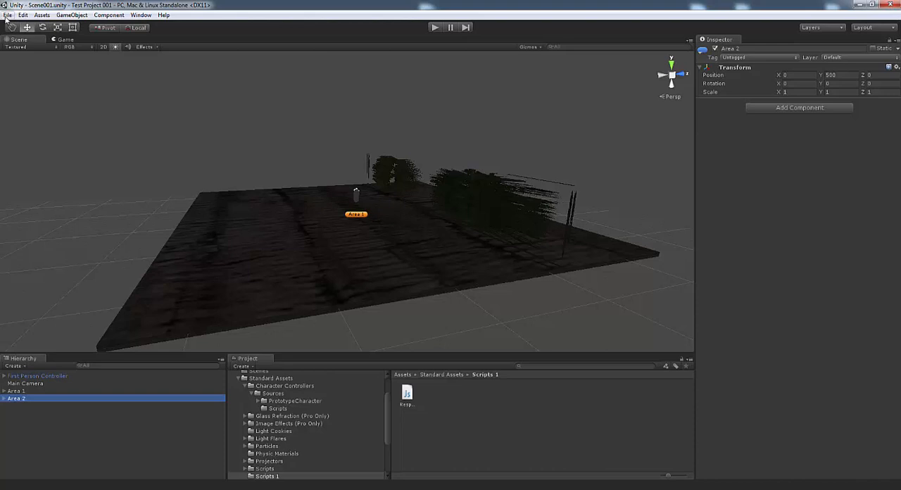
{"action": "left_click", "coordinate": [6, 16]}
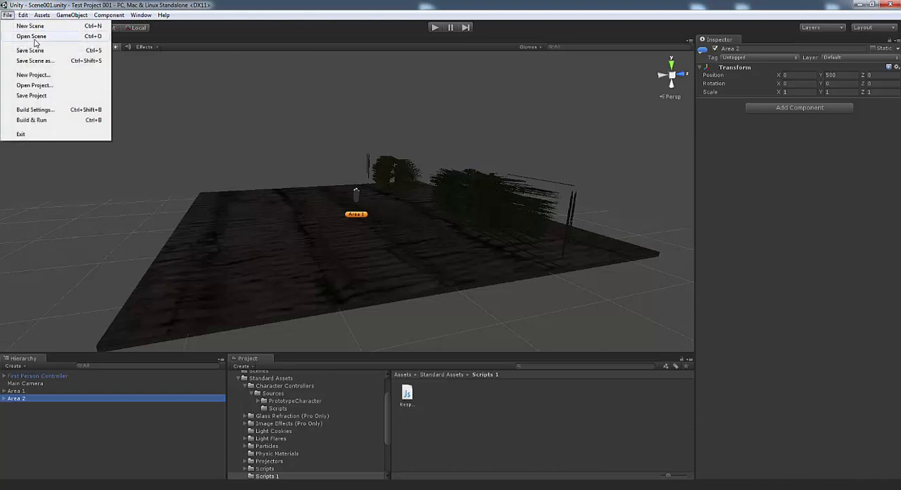
{"action": "left_click", "coordinate": [35, 43]}
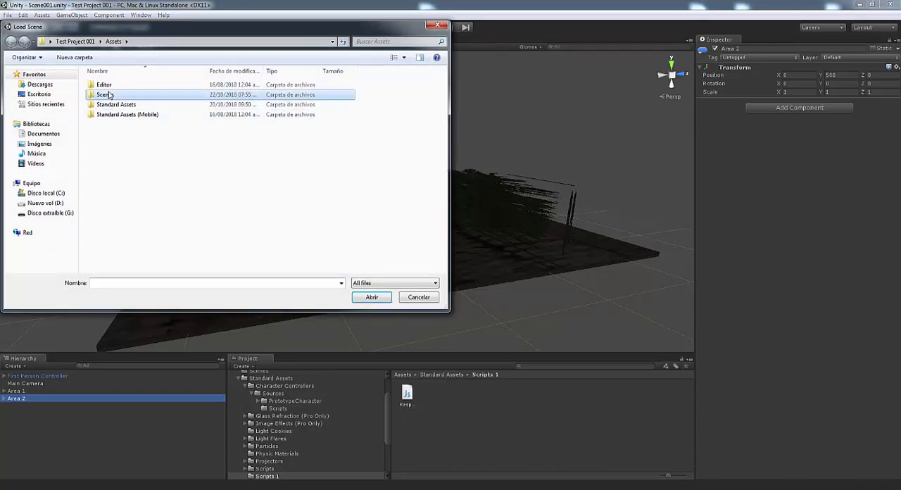
{"action": "double_click", "coordinate": [108, 94]}
{"action": "double_click", "coordinate": [108, 95]}
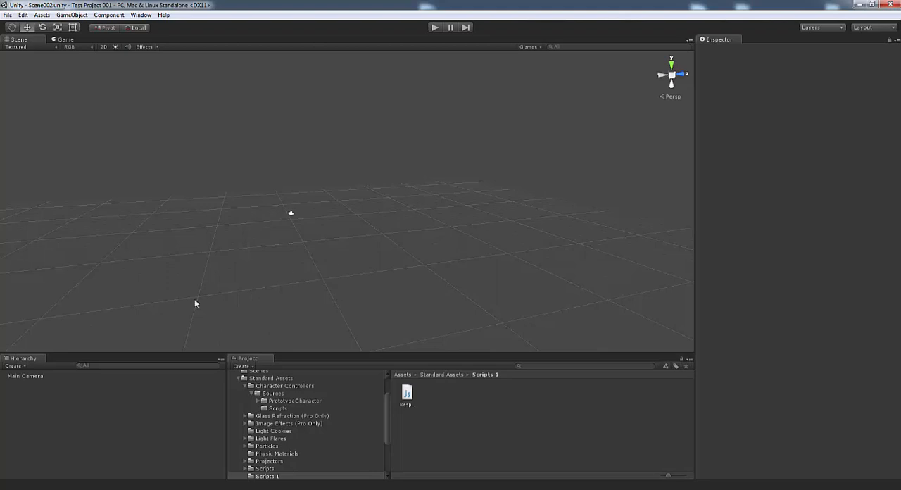
Focus on the Main Camera of Scene002 and look at it from several angles
{"action": "double_click", "coordinate": [35, 376]}
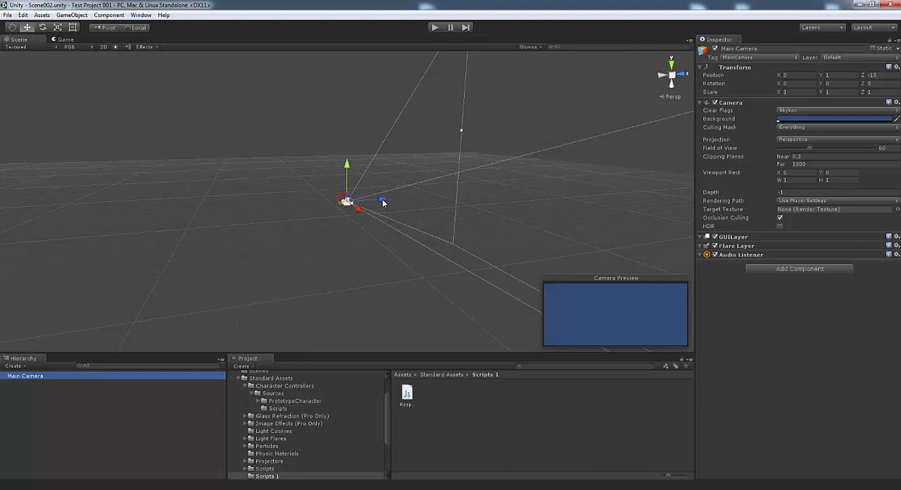
{"action": "left_click_drag", "start_coordinate": [422, 259], "coordinate": [456, 272], "text": "alt"}
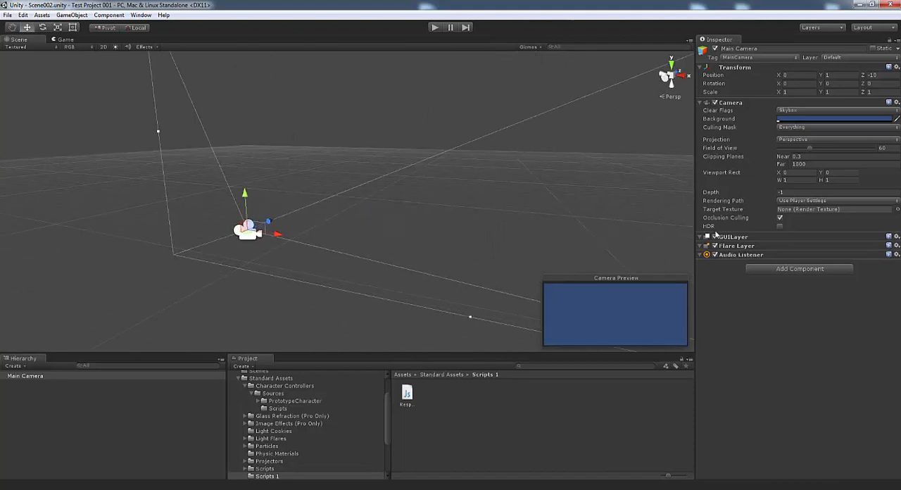
{"action": "left_click_drag", "start_coordinate": [553, 201], "coordinate": [386, 237], "text": "alt"}
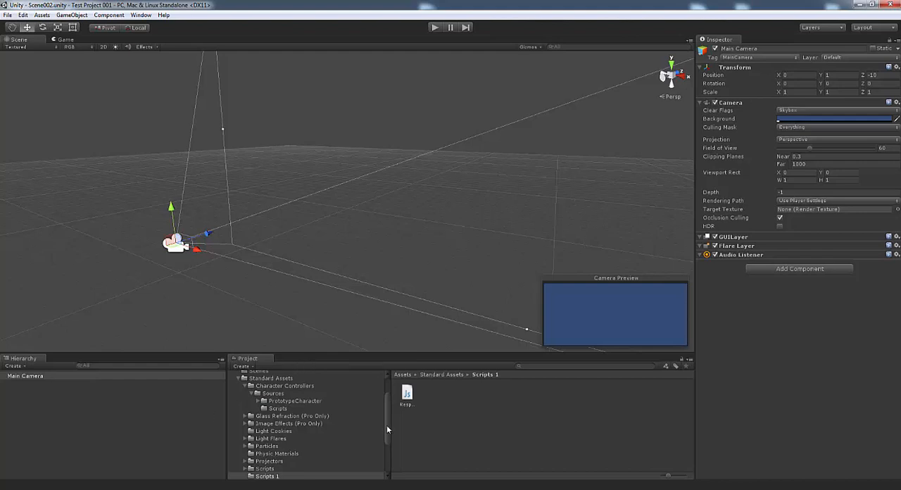
Collapse the Standard Assets folder and search the project assets for "first"
{"action": "left_click_drag", "start_coordinate": [386, 423], "coordinate": [388, 412]}
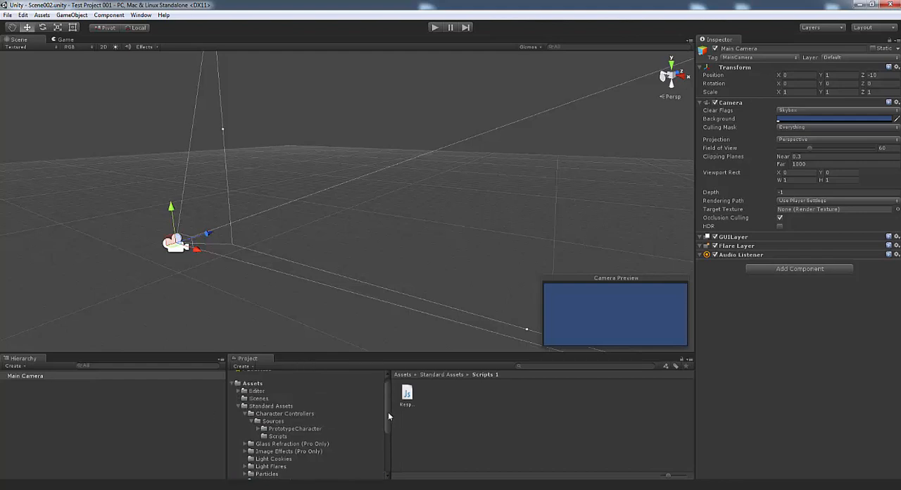
{"action": "left_click", "coordinate": [240, 406]}
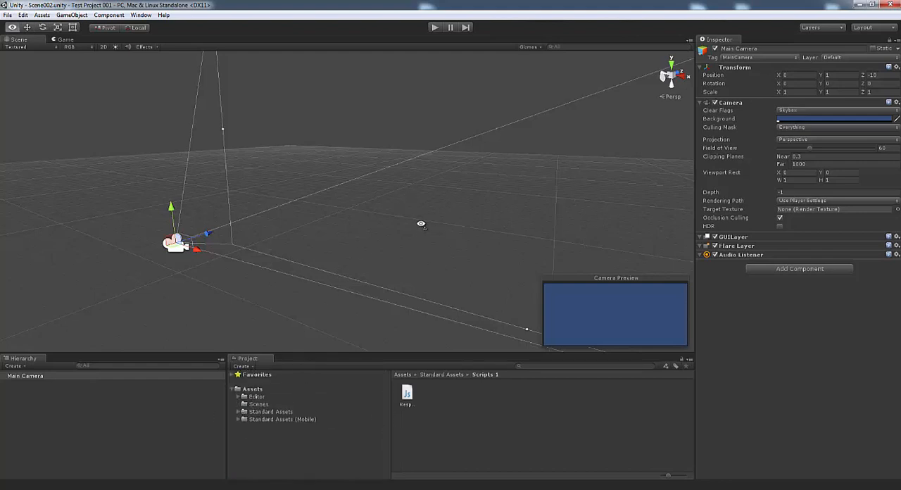
{"action": "left_click_drag", "start_coordinate": [421, 224], "coordinate": [305, 221], "text": "alt"}
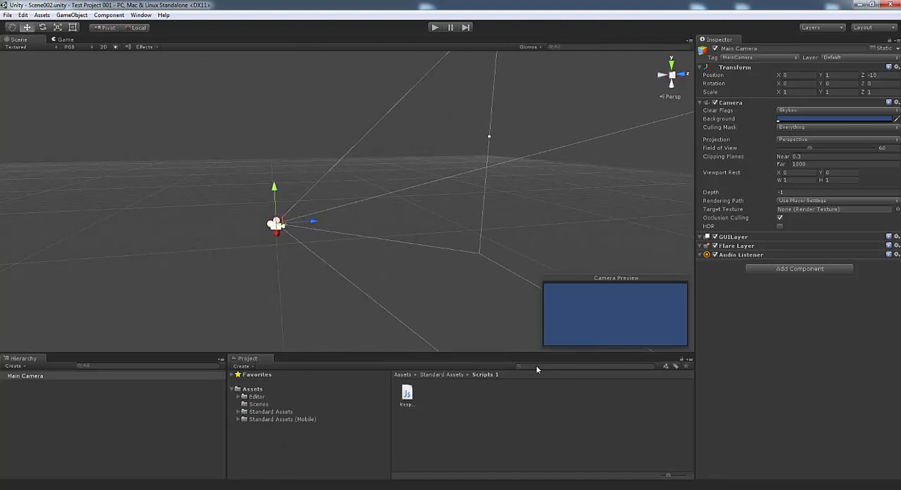
{"action": "type", "text": "first"}
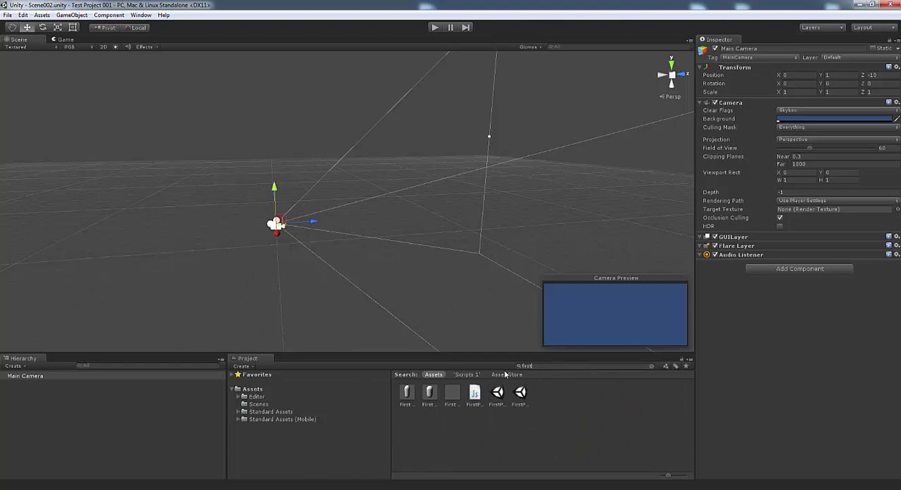
Check the two first-person prefabs and place the First Person Controller in the scene beside the Main Camera
{"action": "left_click", "coordinate": [408, 395]}
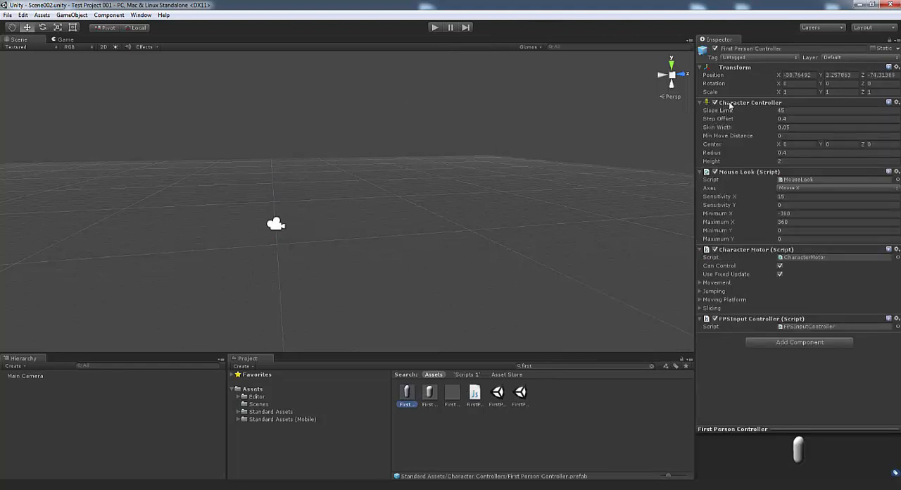
{"action": "left_click", "coordinate": [430, 392]}
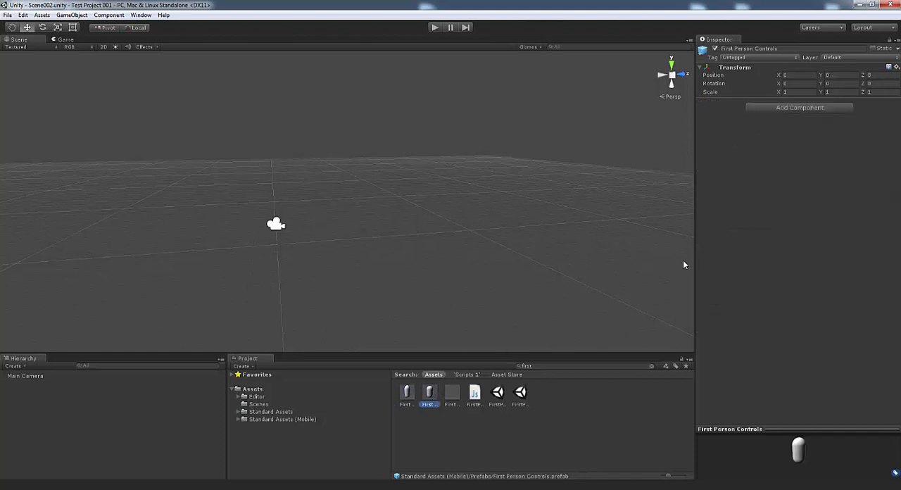
{"action": "left_click", "coordinate": [405, 397]}
{"action": "left_click_drag", "start_coordinate": [405, 398], "coordinate": [359, 225]}
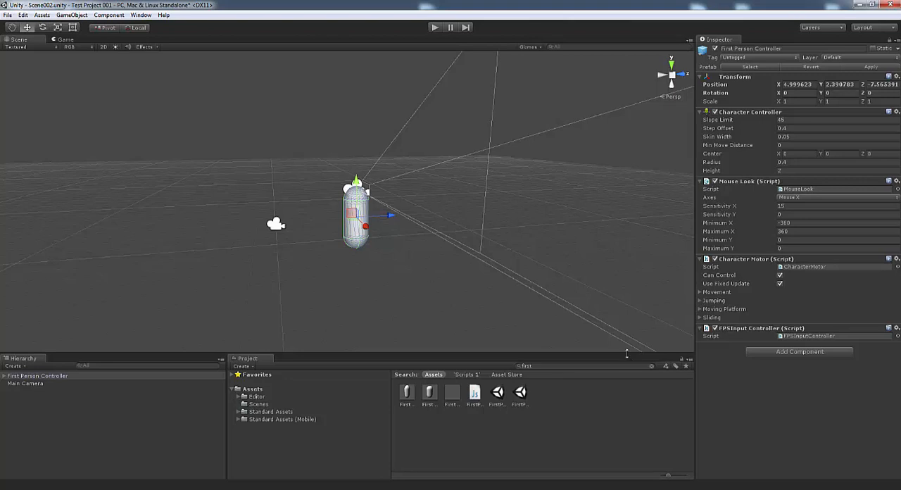
Clear the asset search and tag the First Person Controller as Player
{"action": "left_click", "coordinate": [651, 366]}
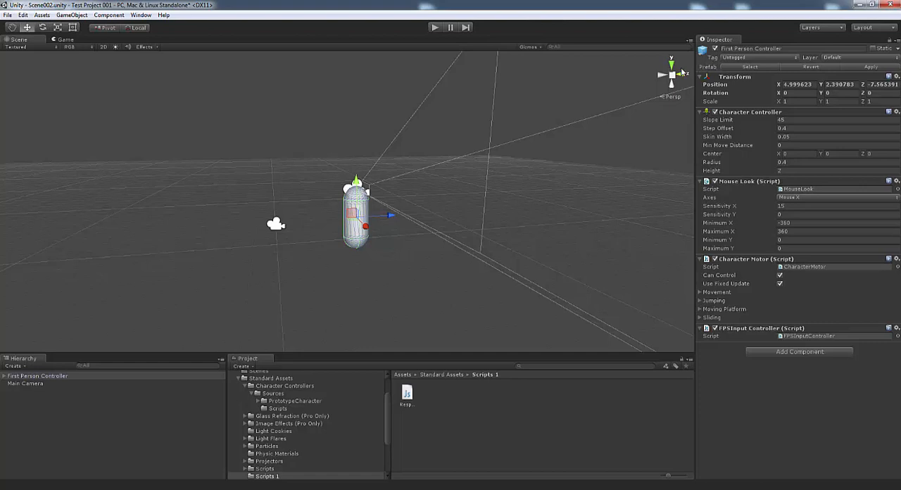
{"action": "left_click", "coordinate": [728, 62]}
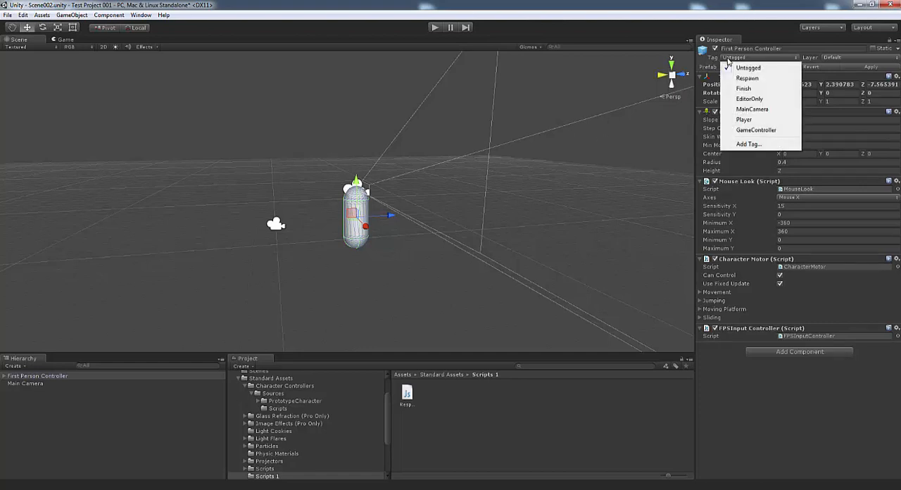
{"action": "left_click", "coordinate": [740, 122]}
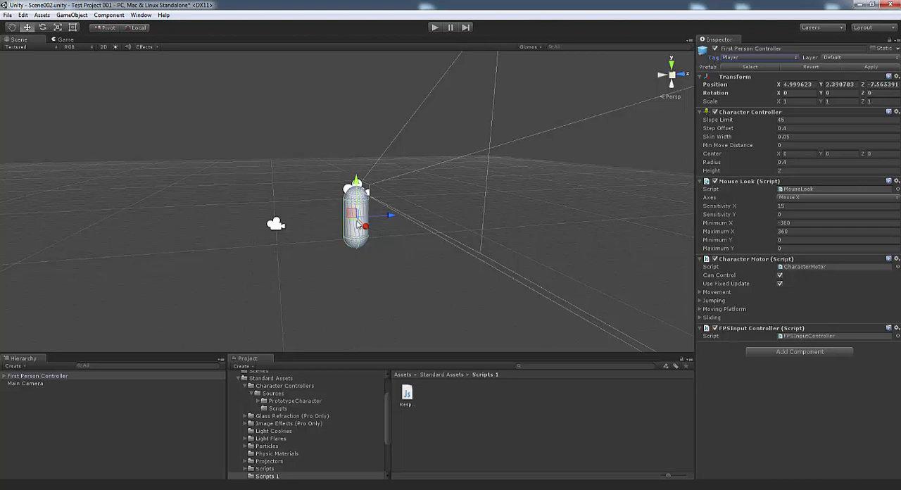
Set the Y and Z position of the standalone Main Camera to 0
{"action": "left_click", "coordinate": [34, 382]}
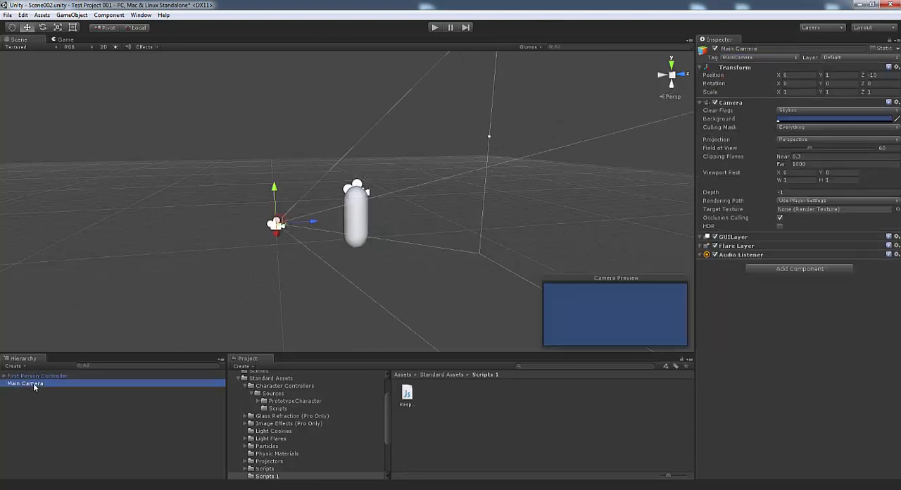
{"action": "mouse_move", "coordinate": [290, 285]}
{"action": "left_mouse_down", "text": "alt"}
{"action": "mouse_move", "coordinate": [416, 253]}
{"action": "mouse_move", "coordinate": [315, 264]}
{"action": "mouse_move", "coordinate": [422, 264]}
{"action": "mouse_move", "coordinate": [284, 284]}
{"action": "left_mouse_up", "text": "alt"}
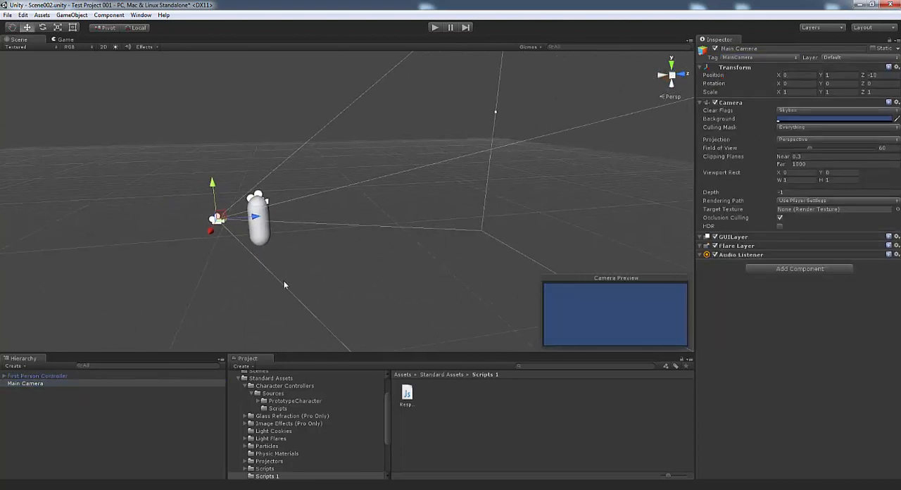
{"action": "left_click", "coordinate": [24, 377]}
{"action": "left_click", "coordinate": [32, 383]}
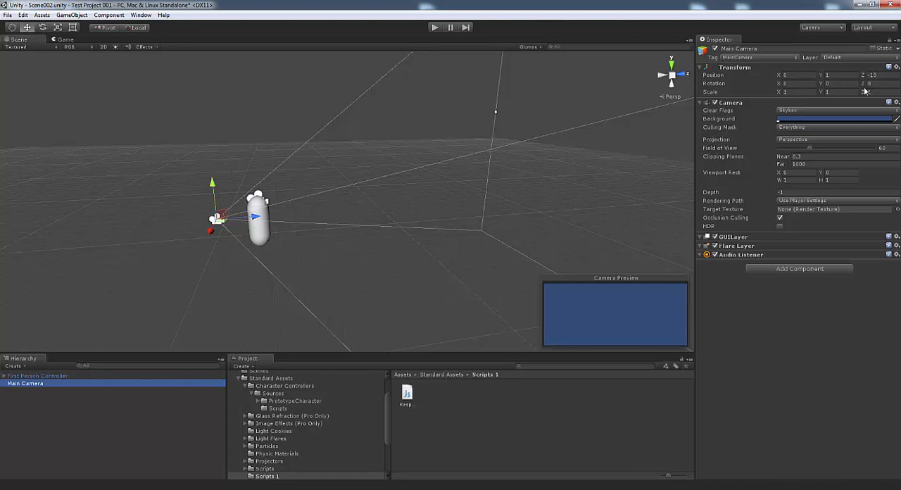
{"action": "left_click", "coordinate": [841, 75]}
{"action": "type", "text": "0"}
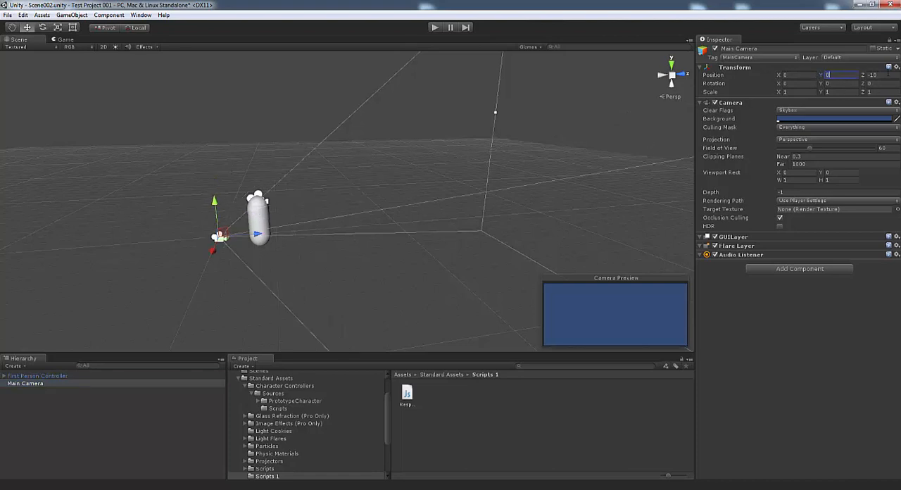
{"action": "left_click", "coordinate": [882, 75]}
{"action": "type", "text": "0"}
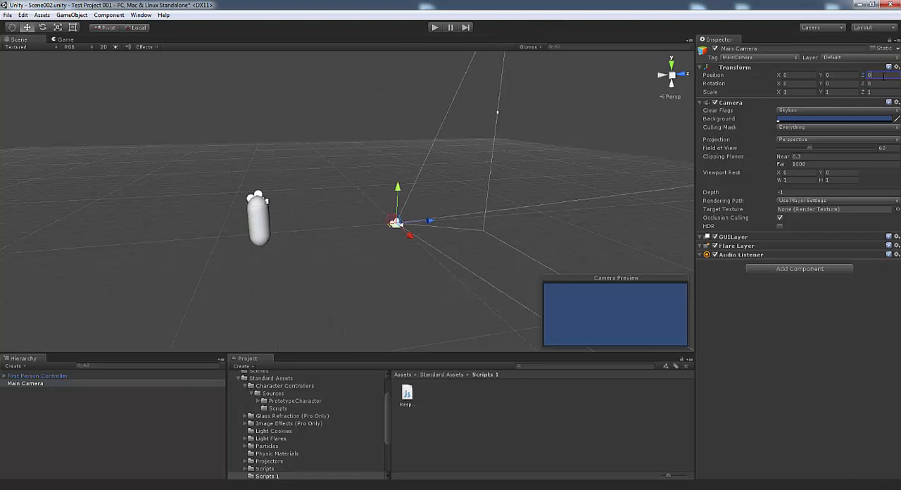
Move the Main Camera far back along its Z axis by setting its Z position to -500
{"action": "left_click_drag", "start_coordinate": [428, 224], "coordinate": [395, 237]}
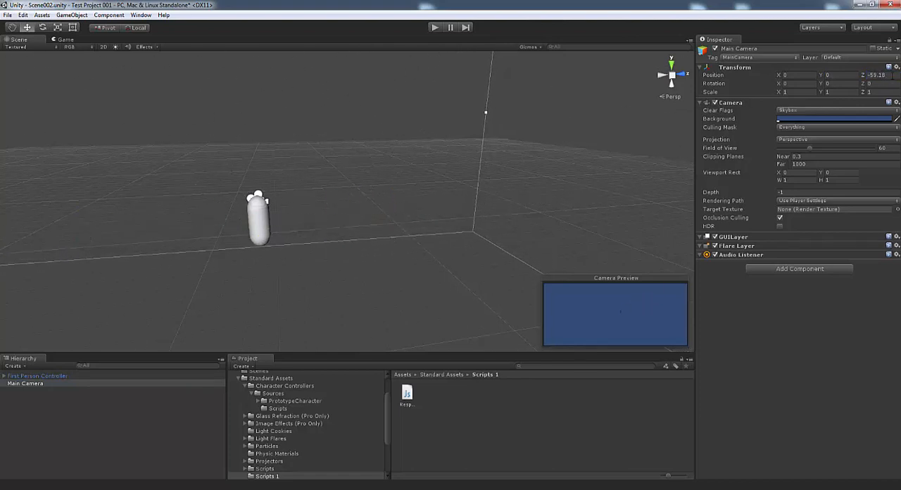
{"action": "left_click", "coordinate": [891, 75]}
{"action": "type", "text": "-500"}
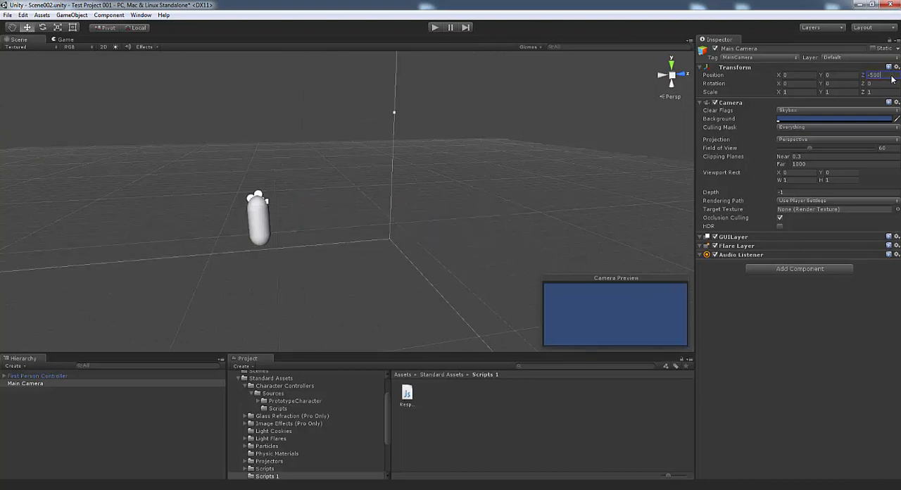
{"action": "left_click_drag", "start_coordinate": [451, 240], "coordinate": [422, 221], "text": "alt"}
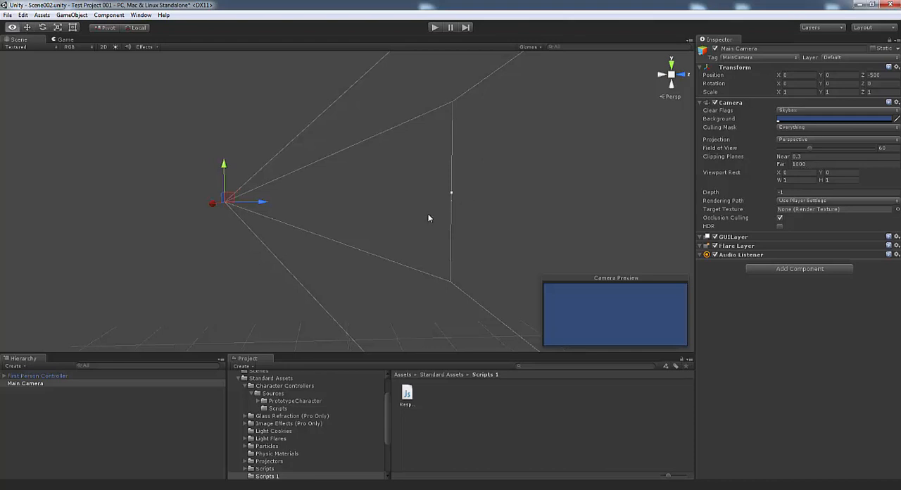
{"action": "mouse_move", "coordinate": [428, 213]}
{"action": "left_mouse_down", "text": "alt"}
{"action": "mouse_move", "coordinate": [521, 215]}
{"action": "mouse_move", "coordinate": [418, 219]}
{"action": "mouse_move", "coordinate": [415, 210]}
{"action": "left_mouse_up", "text": "alt"}
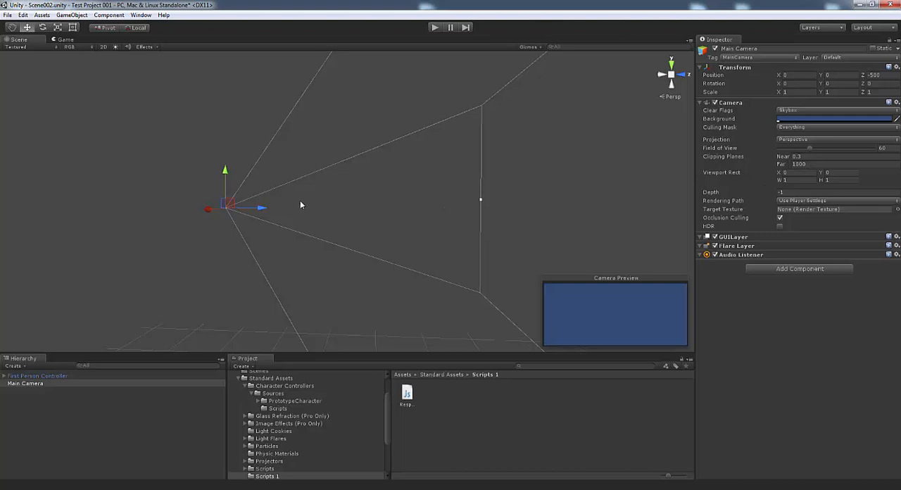
{"action": "key", "text": "a"}
{"action": "right_click_drag", "start_coordinate": [308, 238], "coordinate": [372, 234]}
{"action": "right_click_drag", "start_coordinate": [481, 159], "coordinate": [382, 180]}
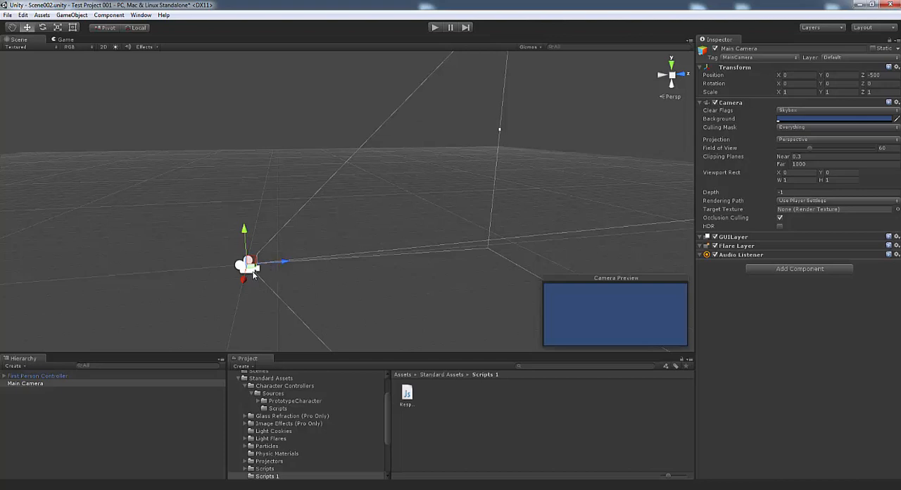
Disable the Main Camera's Audio Listener and set its far clipping plane to 20
{"action": "left_click", "coordinate": [715, 255]}
{"action": "left_click_drag", "start_coordinate": [439, 232], "coordinate": [458, 235], "text": "alt"}
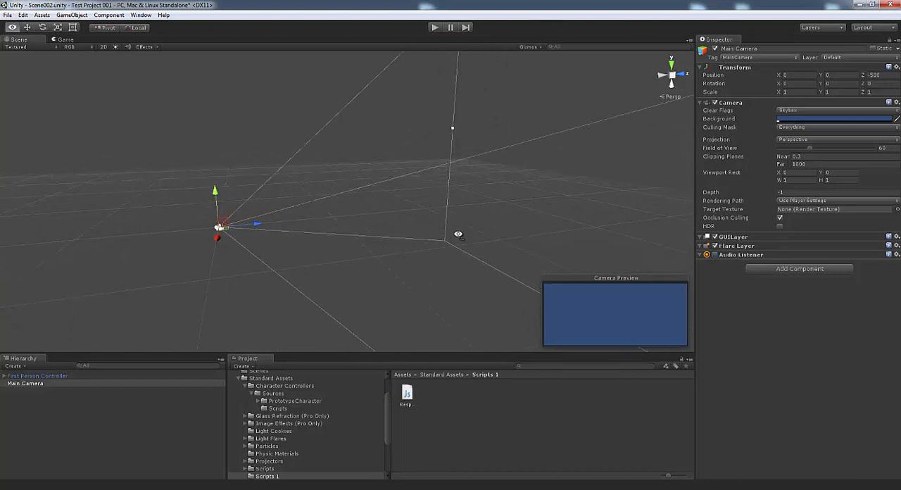
{"action": "left_click", "coordinate": [817, 164]}
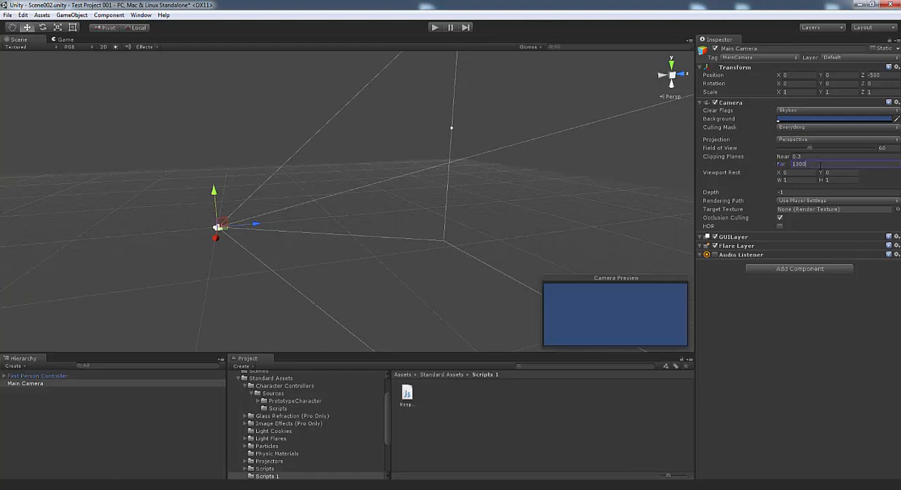
{"action": "left_click", "coordinate": [786, 166]}
{"action": "type", "text": "20"}
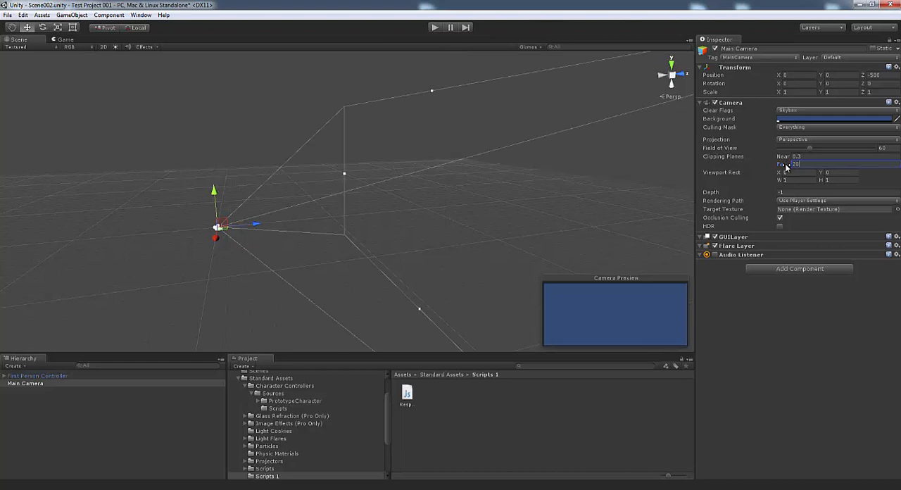
Select the First Person Controller and the Main Camera together and compare their positions and view ranges in the scene
{"action": "key", "text": "d"}
{"action": "mouse_move", "coordinate": [366, 263]}
{"action": "right_mouse_down"}
{"action": "mouse_move", "coordinate": [394, 231]}
{"action": "mouse_move", "coordinate": [372, 221]}
{"action": "mouse_move", "coordinate": [303, 223]}
{"action": "mouse_move", "coordinate": [350, 264]}
{"action": "right_mouse_up"}
{"action": "key", "text": "s"}
{"action": "left_click", "coordinate": [49, 376]}
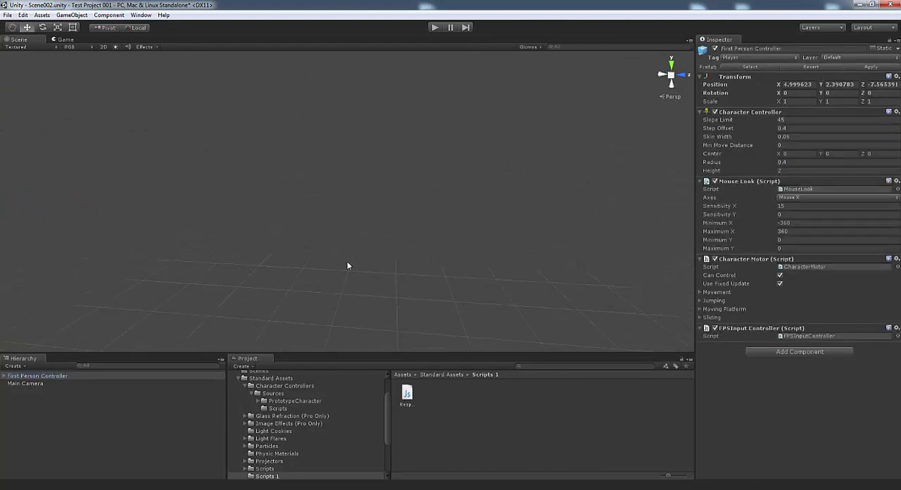
{"action": "left_click", "coordinate": [29, 384], "text": "ctrl"}
{"action": "right_click_drag", "start_coordinate": [292, 272], "coordinate": [433, 247]}
{"action": "key", "text": "a"}
{"action": "key", "text": "a"}
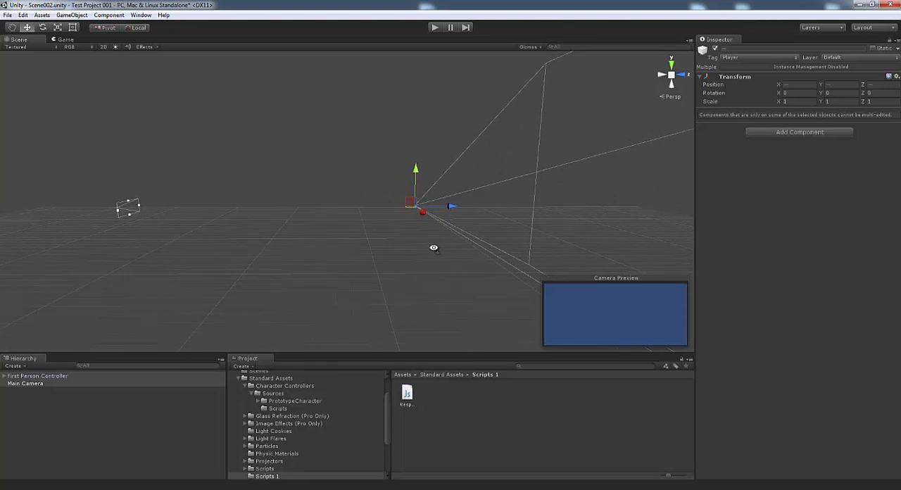
{"action": "right_click_drag", "start_coordinate": [433, 247], "coordinate": [433, 247]}
{"action": "right_click_drag", "start_coordinate": [328, 252], "coordinate": [385, 250]}
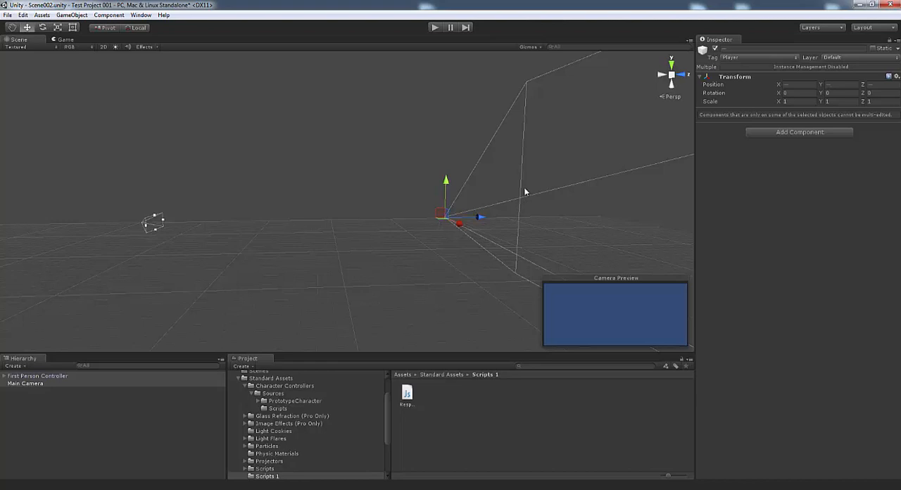
{"action": "mouse_move", "coordinate": [525, 205]}
{"action": "right_mouse_down"}
{"action": "mouse_move", "coordinate": [540, 198]}
{"action": "mouse_move", "coordinate": [510, 207]}
{"action": "right_mouse_up"}
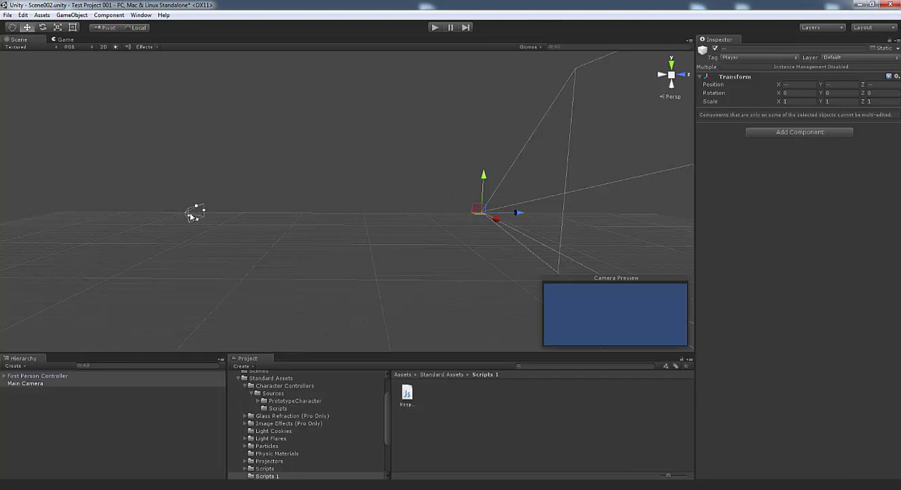
Turn the First Person Controller around by setting its Y rotation to 180
{"action": "left_click", "coordinate": [26, 376]}
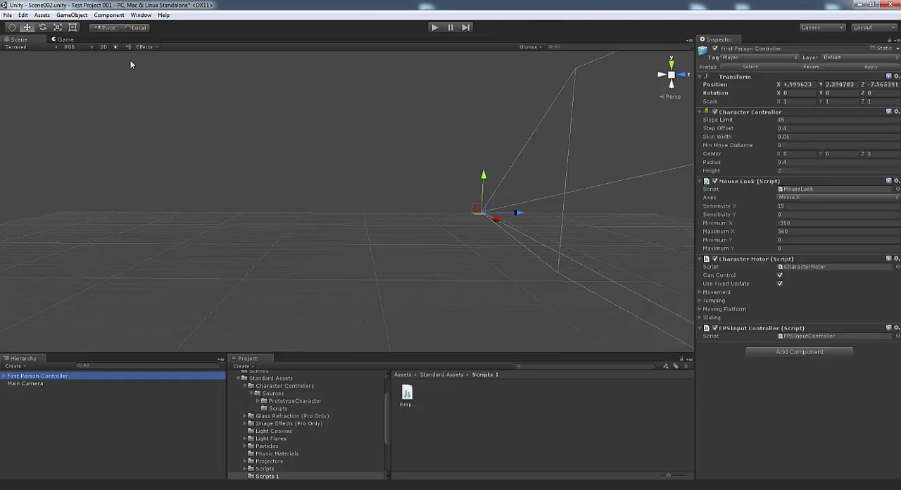
{"action": "left_click", "coordinate": [42, 27]}
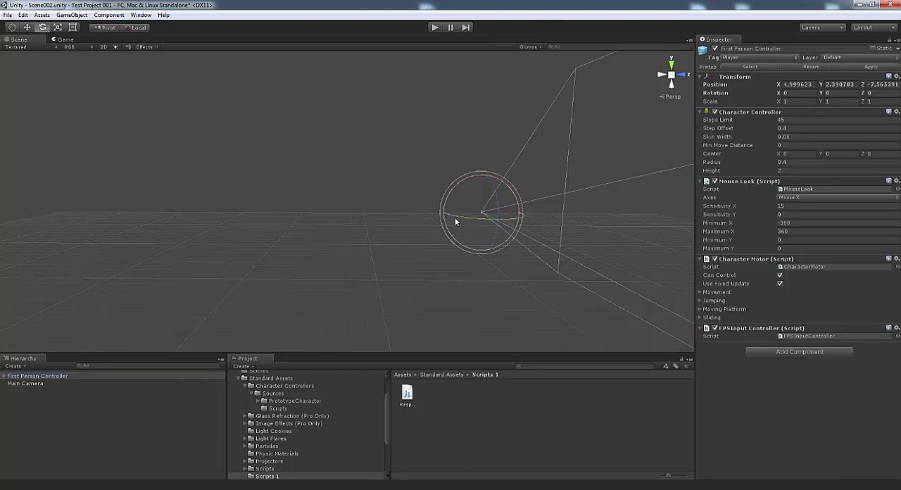
{"action": "left_click_drag", "start_coordinate": [455, 219], "coordinate": [584, 216]}
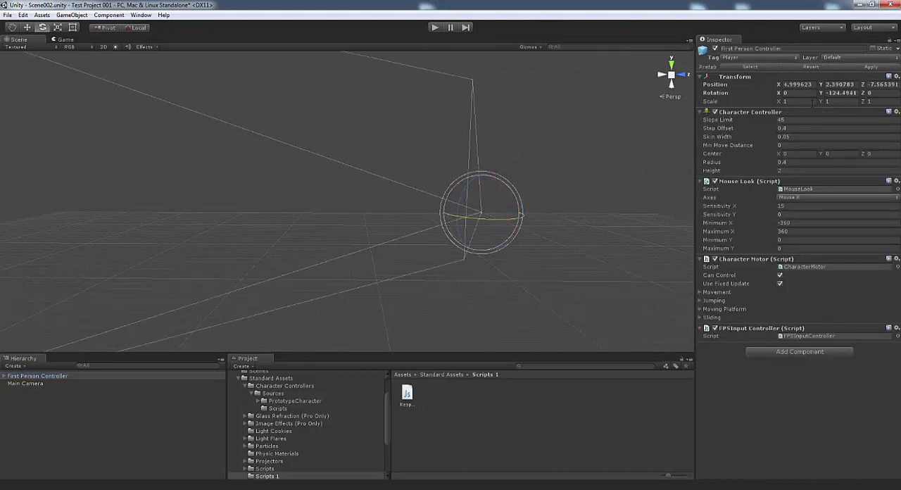
{"action": "left_click", "coordinate": [841, 93]}
{"action": "type", "text": "180"}
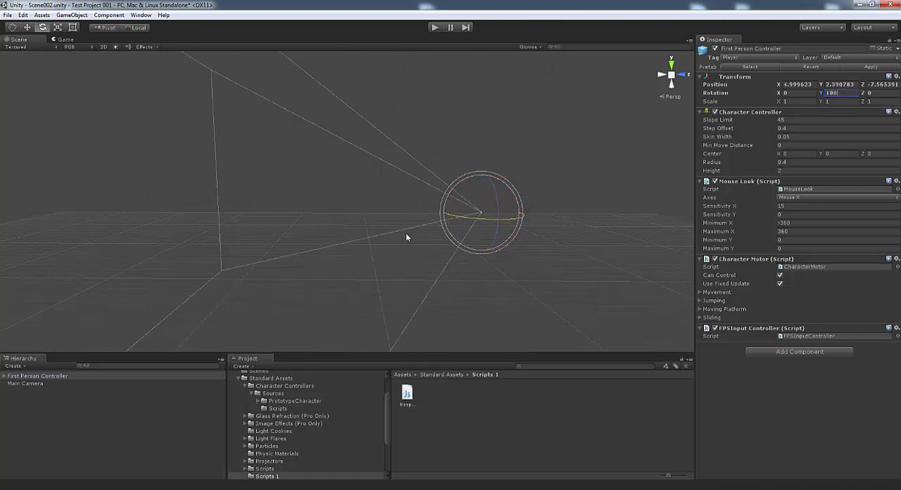
Examine the rotated First Person Controller's view range in relation to the distant Main Camera
{"action": "left_click", "coordinate": [27, 383], "text": "ctrl"}
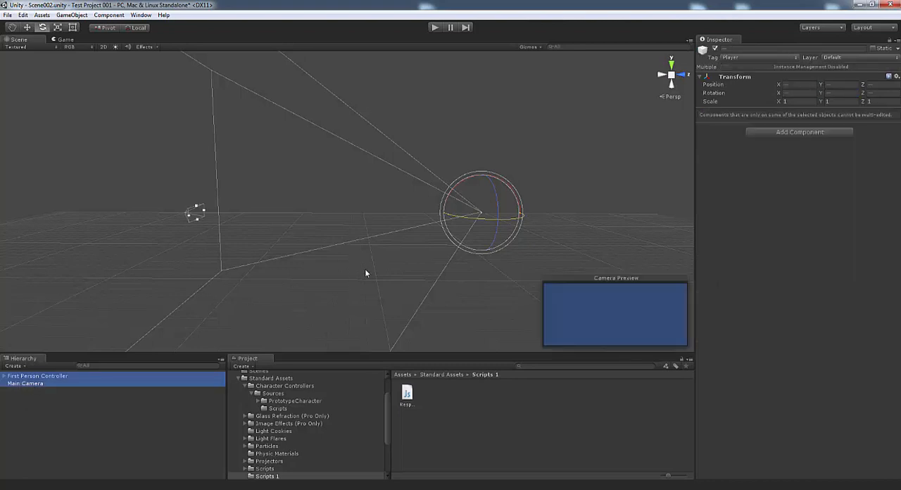
{"action": "key", "text": "a"}
{"action": "right_click_drag", "start_coordinate": [366, 269], "coordinate": [400, 271]}
{"action": "key", "text": "d"}
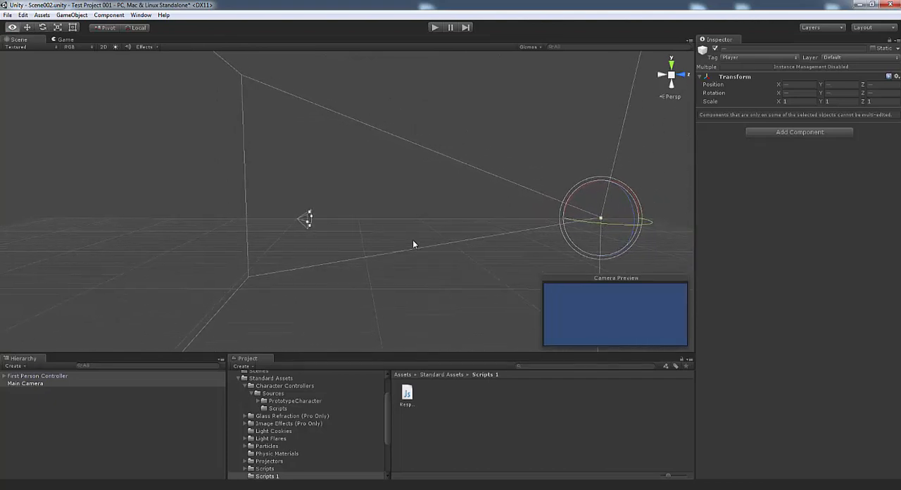
{"action": "key", "text": "a"}
{"action": "right_click_drag", "start_coordinate": [412, 239], "coordinate": [413, 240]}
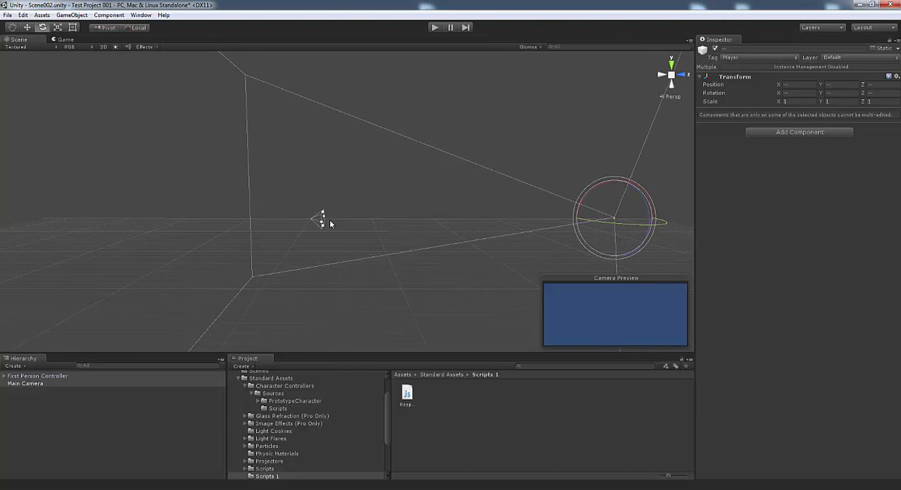
{"action": "right_click_drag", "start_coordinate": [353, 267], "coordinate": [351, 263]}
{"action": "key", "text": "a"}
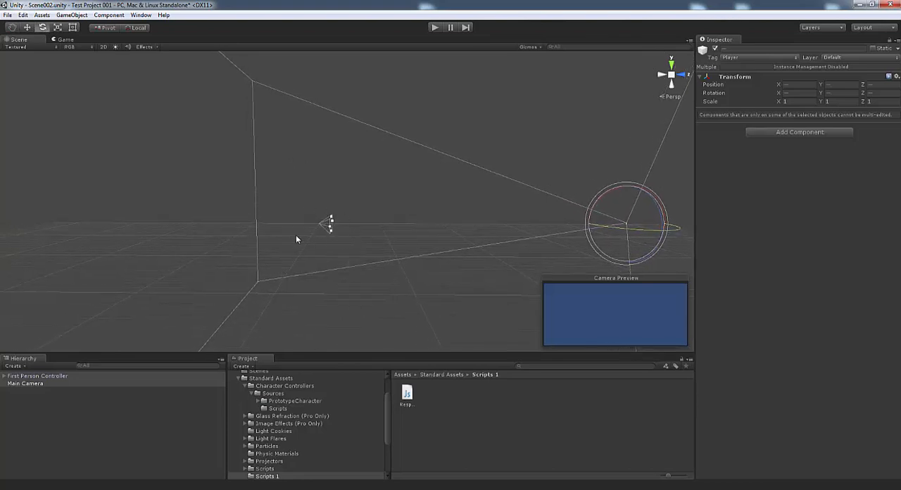
{"action": "left_click", "coordinate": [35, 384]}
{"action": "left_click", "coordinate": [28, 376]}
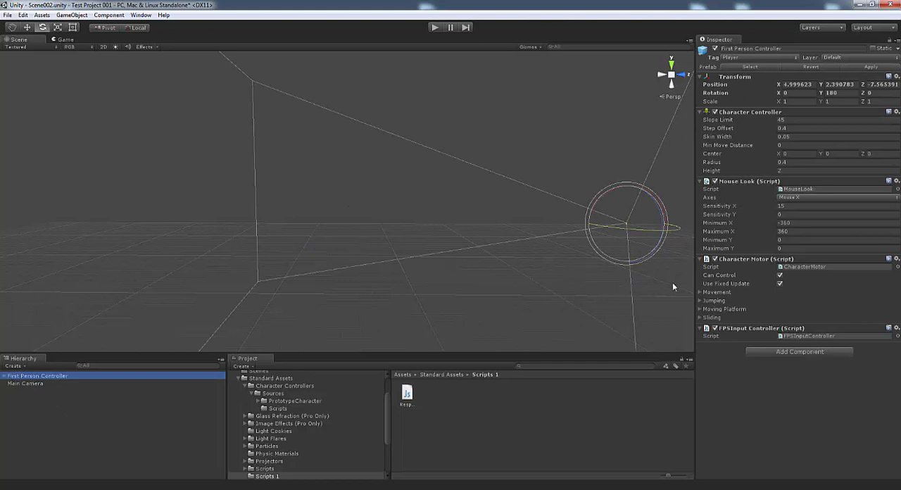
Expand the First Person Controller to check its child camera and rename the standalone Main Camera to Main Camera2
{"action": "left_click", "coordinate": [5, 376]}
{"action": "left_click", "coordinate": [37, 391]}
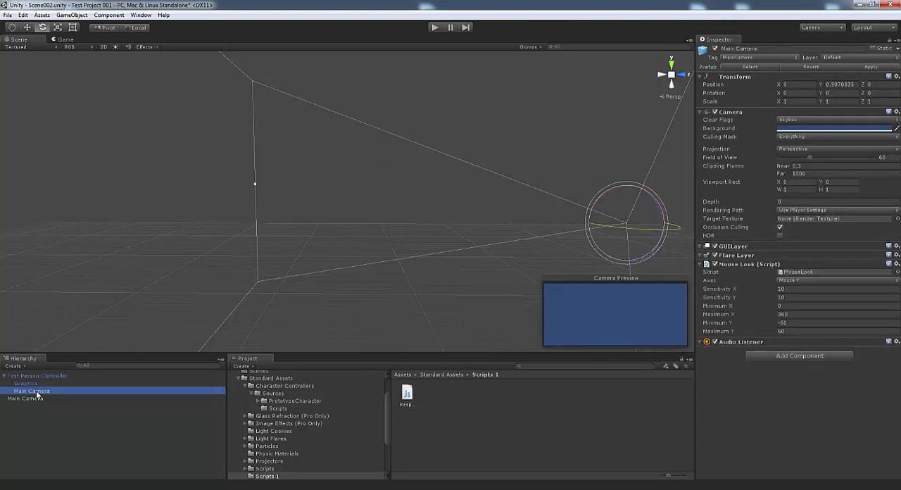
{"action": "left_click", "coordinate": [38, 398]}
{"action": "left_click", "coordinate": [41, 399]}
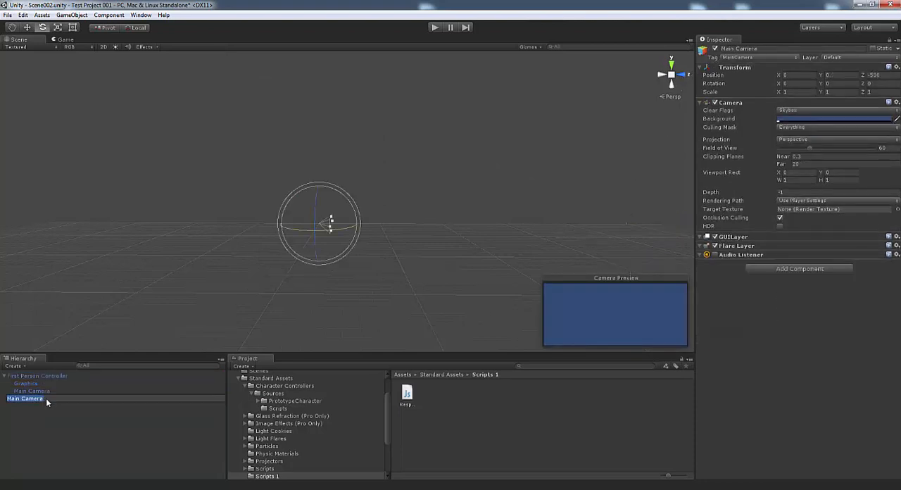
{"action": "left_click", "coordinate": [47, 399]}
{"action": "type", "text": "2"}
{"action": "key", "text": "Return"}
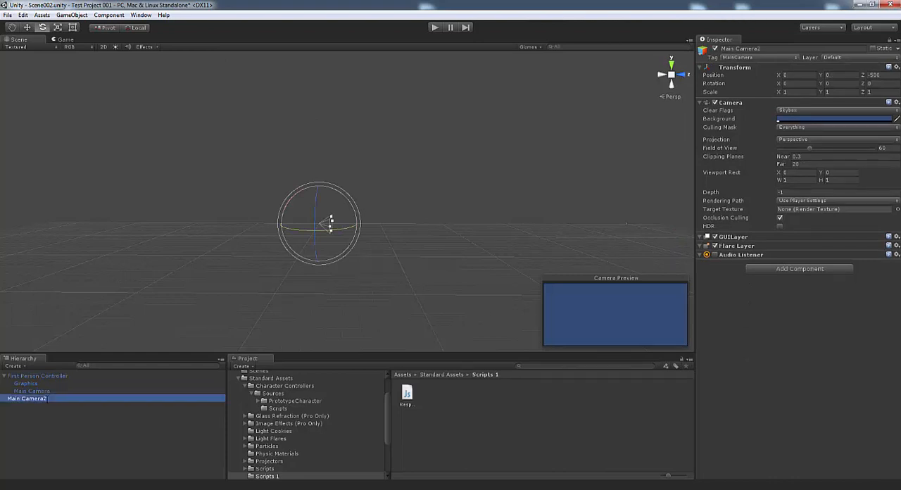
Set the far clipping plane of the First Person Controller's own Main Camera to 300, then collapse and select the controller
{"action": "left_click", "coordinate": [32, 390]}
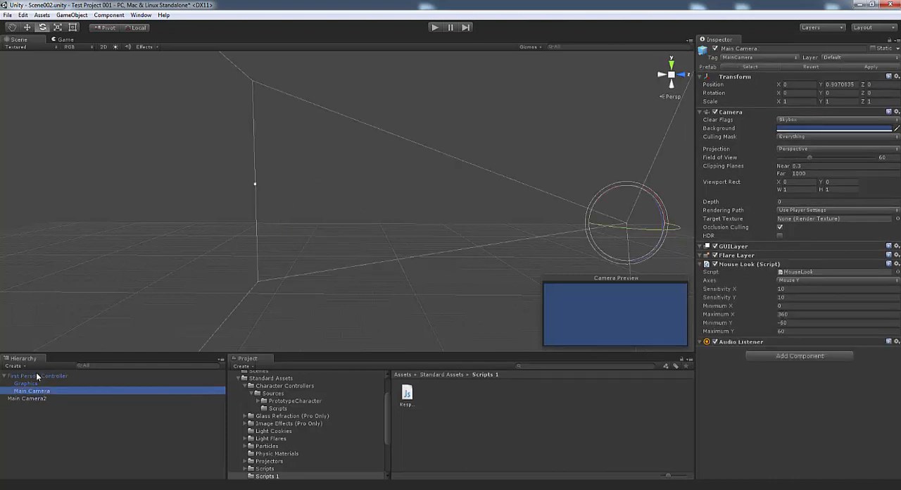
{"action": "double_click", "coordinate": [36, 374]}
{"action": "left_click", "coordinate": [34, 392]}
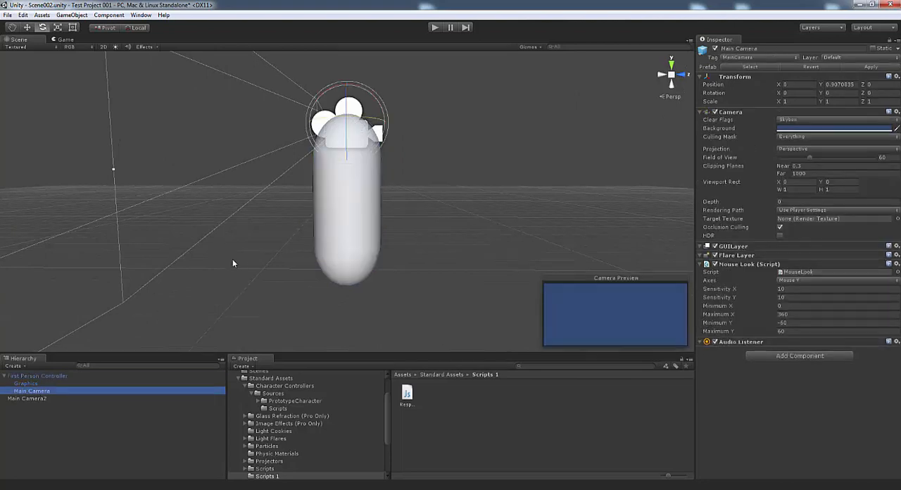
{"action": "right_click_drag", "start_coordinate": [364, 217], "coordinate": [413, 202]}
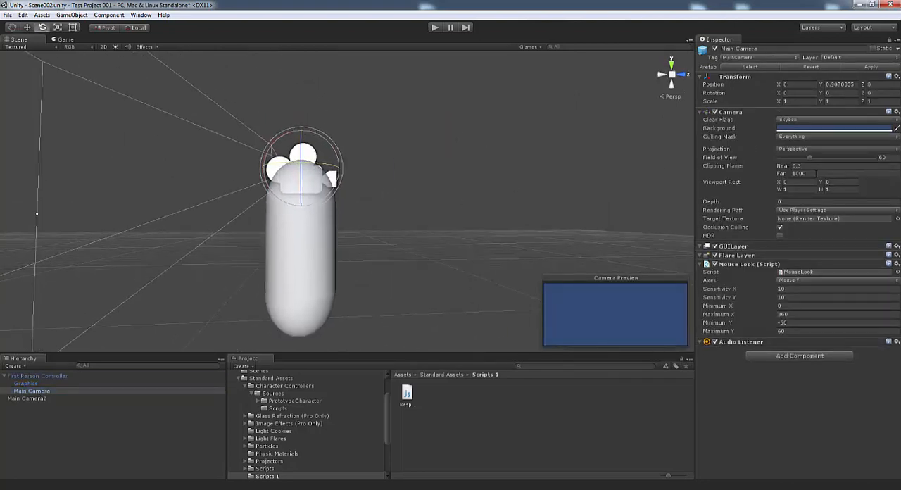
{"action": "left_click", "coordinate": [813, 173]}
{"action": "type", "text": "300"}
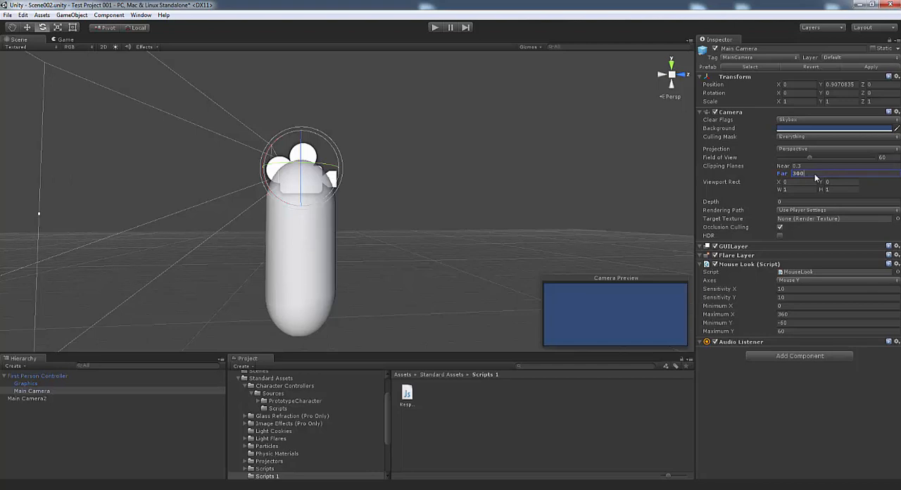
{"action": "right_click_drag", "start_coordinate": [508, 224], "coordinate": [479, 250]}
{"action": "key", "text": "s"}
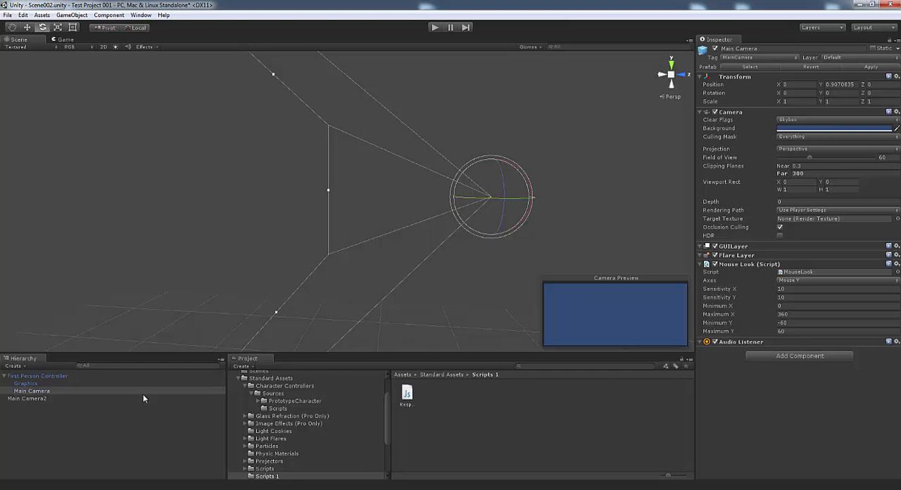
{"action": "left_click", "coordinate": [5, 376]}
{"action": "left_click", "coordinate": [21, 376]}
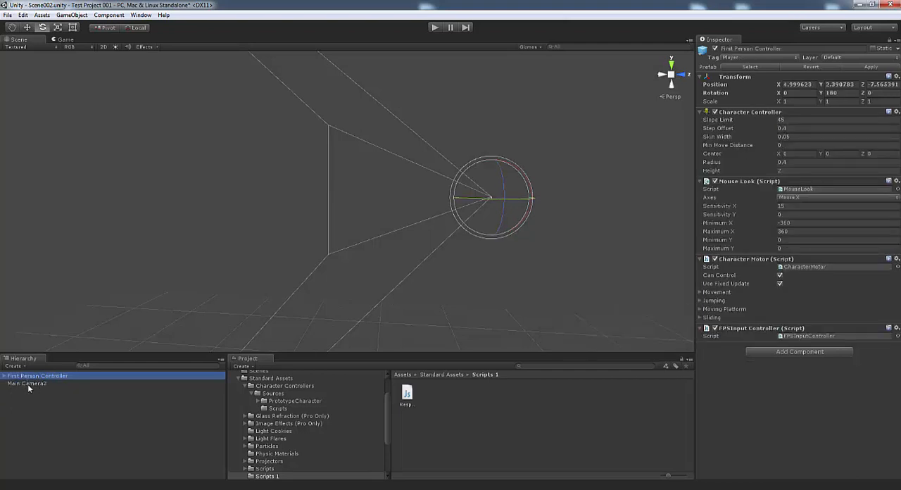
Move the First Person Controller to the scene origin by setting its X, Y and Z position to 0
{"action": "left_click", "coordinate": [42, 384], "text": "ctrl"}
{"action": "right_click_drag", "start_coordinate": [263, 283], "coordinate": [550, 227]}
{"action": "right_click_drag", "start_coordinate": [285, 245], "coordinate": [251, 223]}
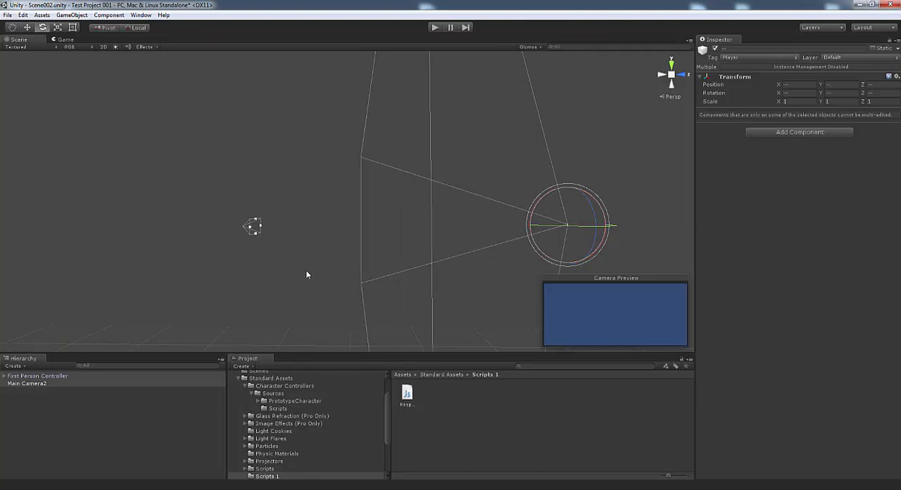
{"action": "double_click", "coordinate": [35, 376]}
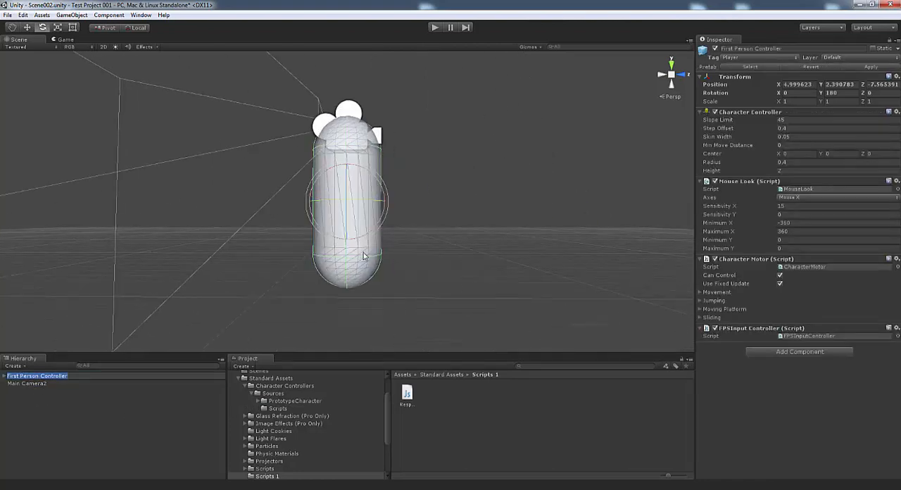
{"action": "scroll", "coordinate": [380, 257], "scroll_direction": "down", "scroll_amount": 10}
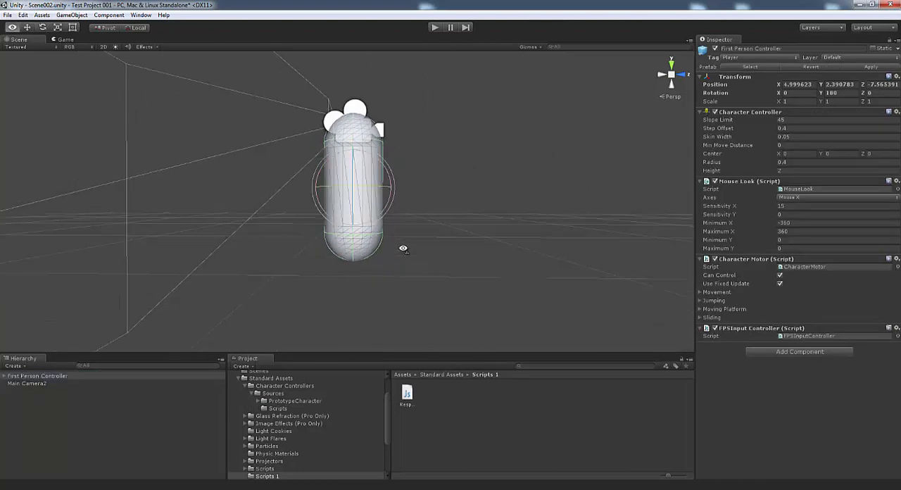
{"action": "double_click", "coordinate": [35, 376]}
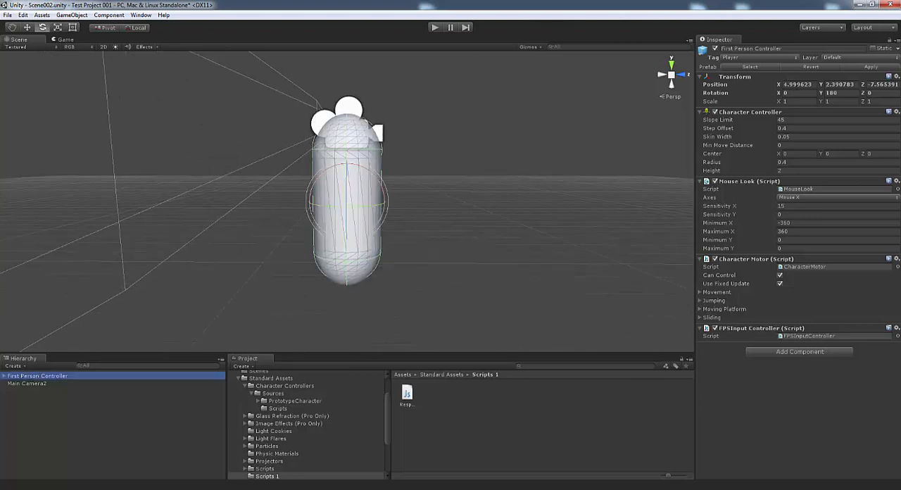
{"action": "left_click", "coordinate": [796, 85]}
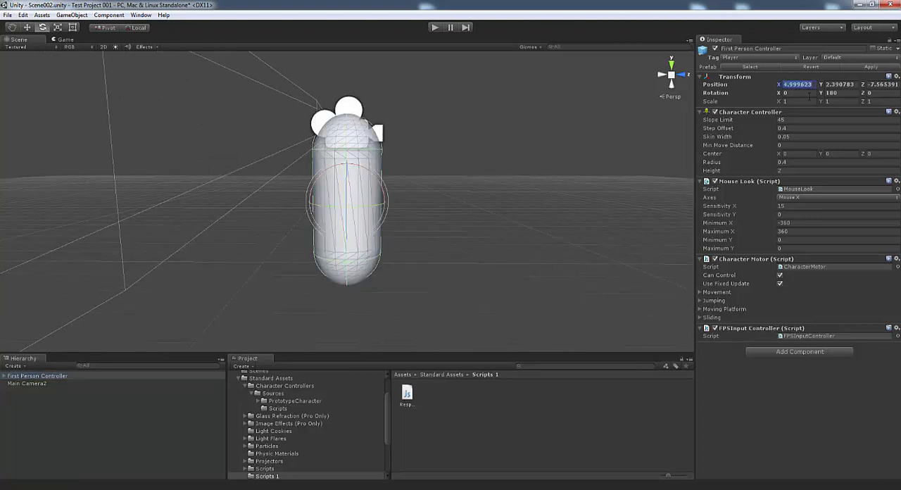
{"action": "type", "text": "0"}
{"action": "left_click", "coordinate": [845, 87]}
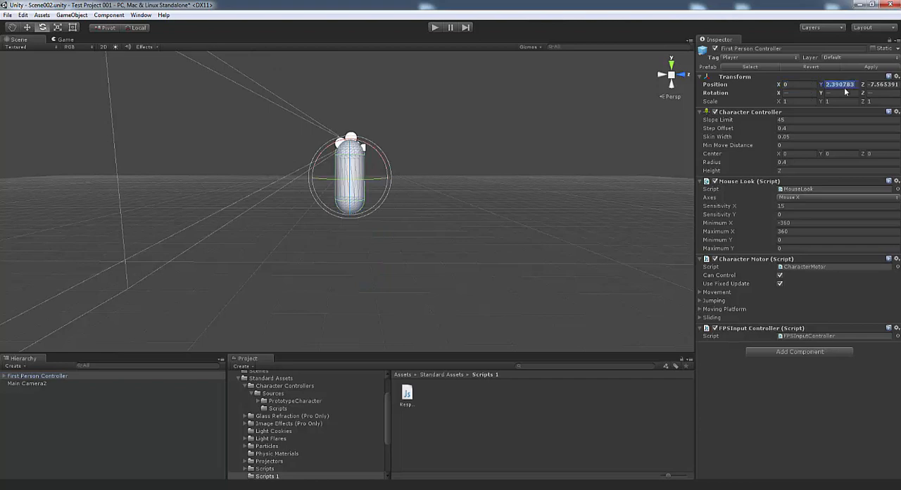
{"action": "type", "text": "0"}
{"action": "left_click", "coordinate": [882, 85]}
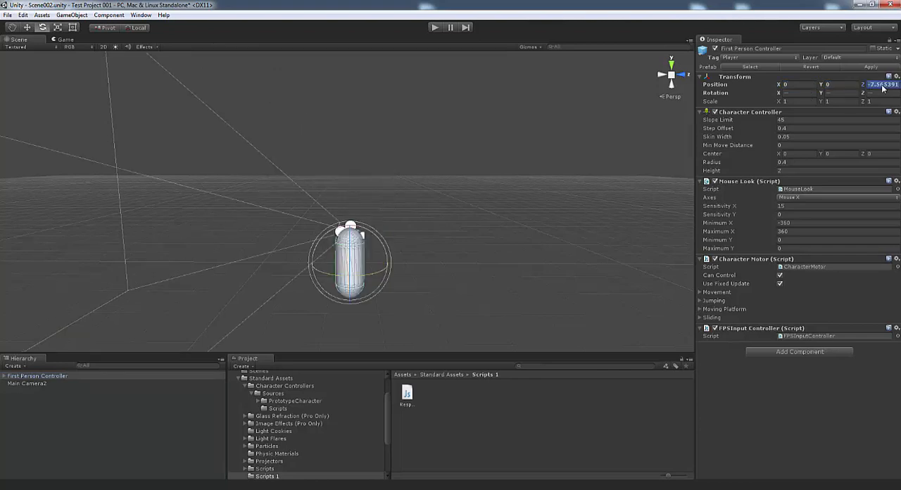
{"action": "type", "text": "0"}
Add a 3D cube to the scene
{"action": "left_click_drag", "start_coordinate": [512, 168], "coordinate": [450, 237], "text": "alt"}
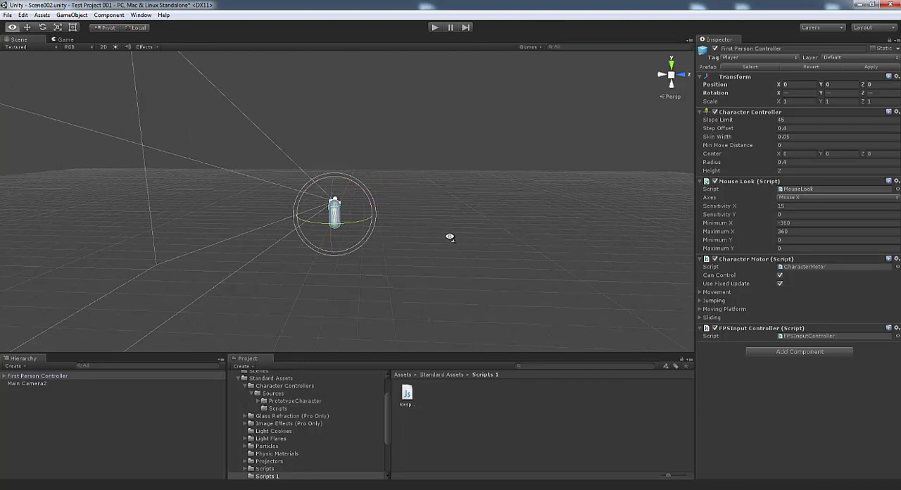
{"action": "left_click_drag", "start_coordinate": [430, 243], "coordinate": [379, 237], "text": "alt"}
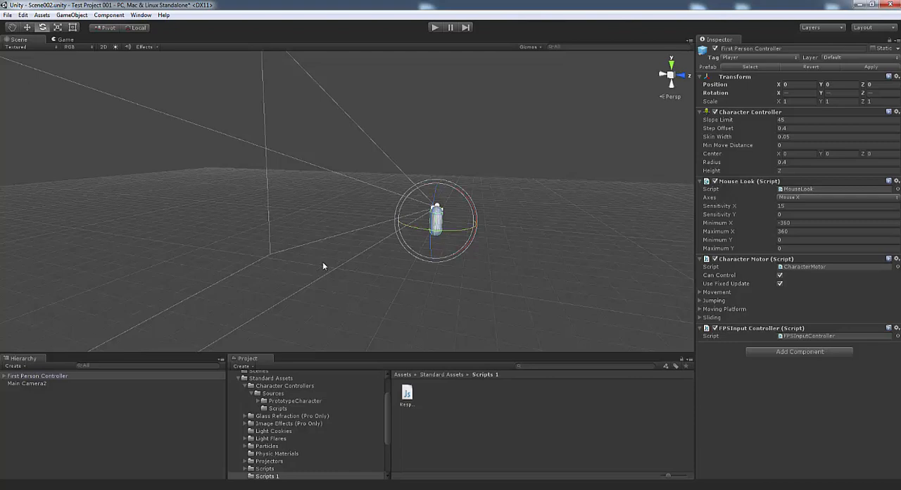
{"action": "left_click_drag", "start_coordinate": [354, 286], "coordinate": [408, 250], "text": "alt"}
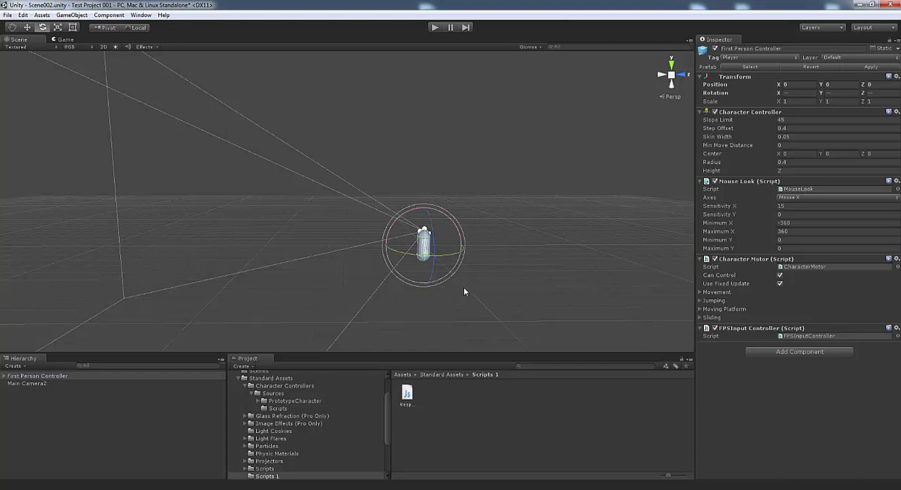
{"action": "left_click_drag", "start_coordinate": [505, 279], "coordinate": [494, 281], "text": "alt"}
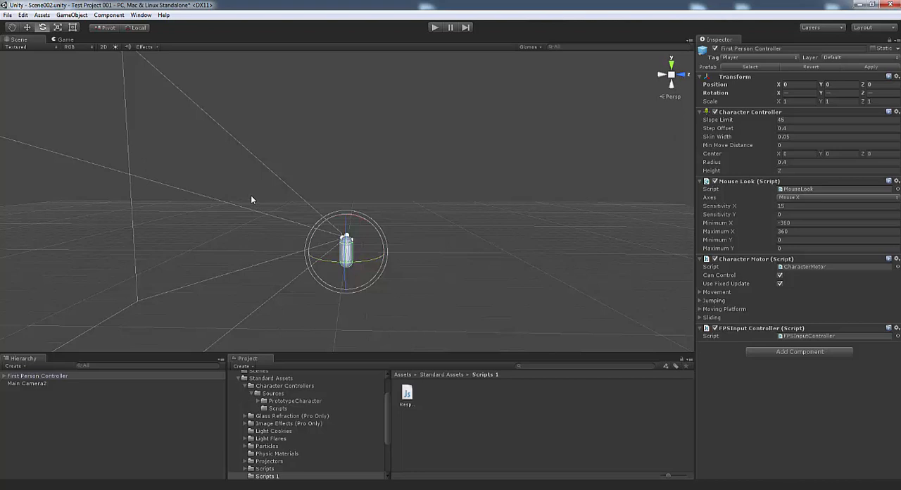
{"action": "left_click", "coordinate": [73, 14]}
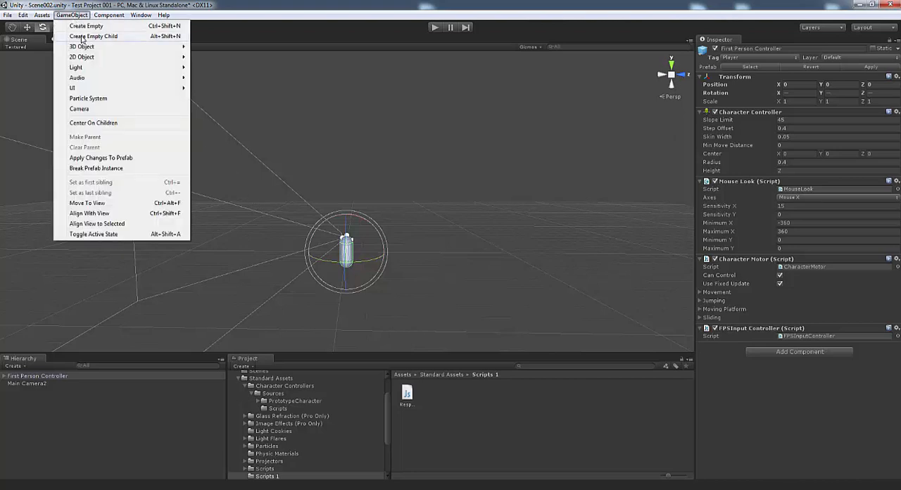
{"action": "mouse_move", "coordinate": [81, 47]}
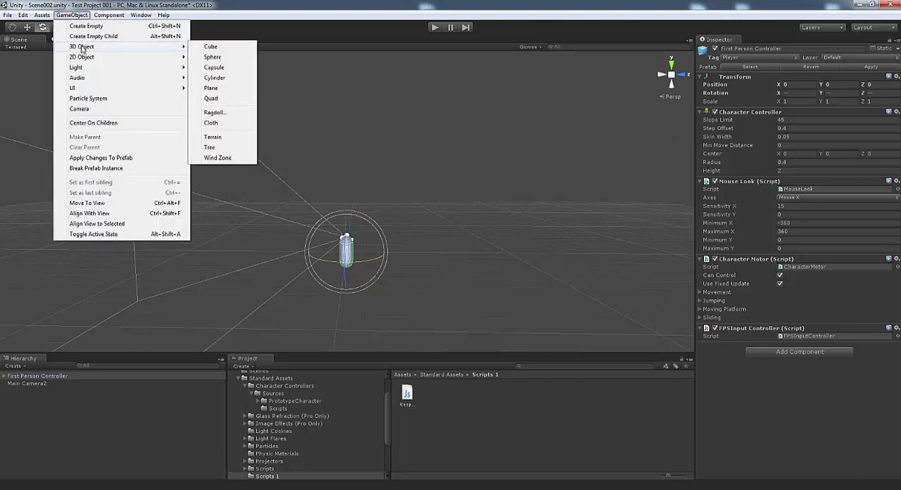
{"action": "left_click", "coordinate": [211, 46]}
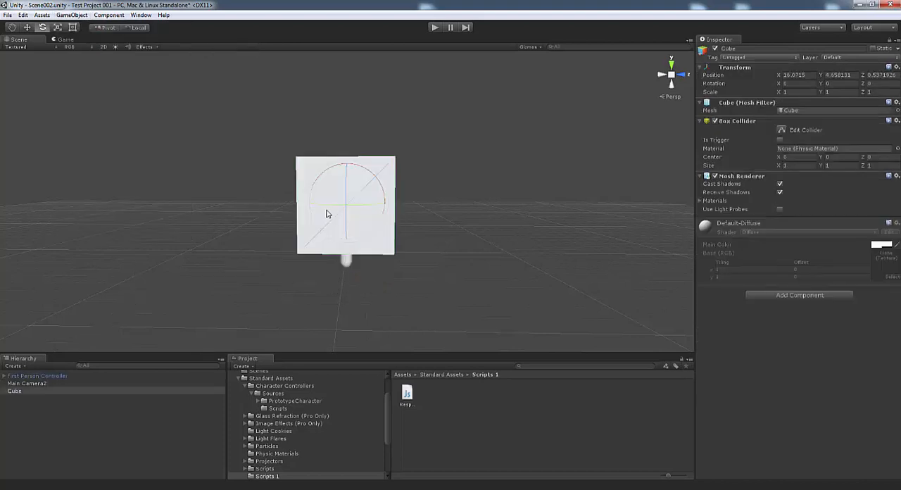
Place the cube at the scene origin by setting its X, Y and Z position to 0
{"action": "left_click", "coordinate": [59, 29]}
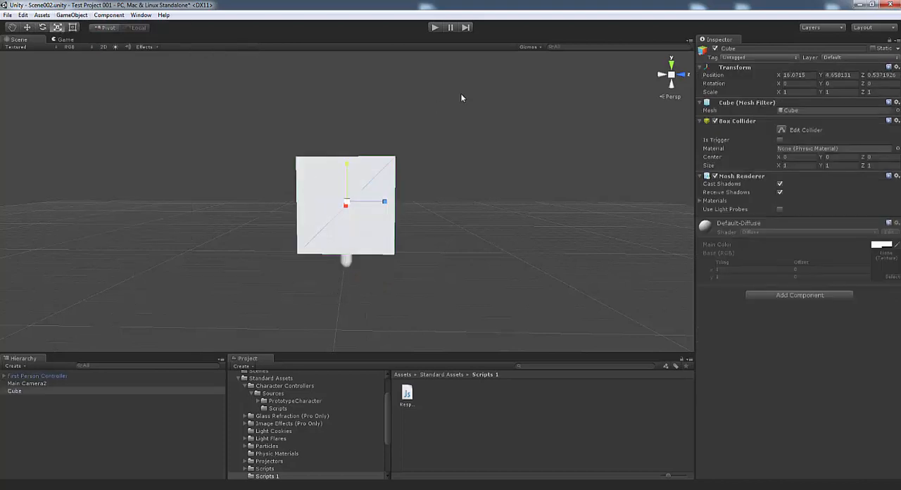
{"action": "left_click", "coordinate": [794, 75]}
{"action": "type", "text": "0"}
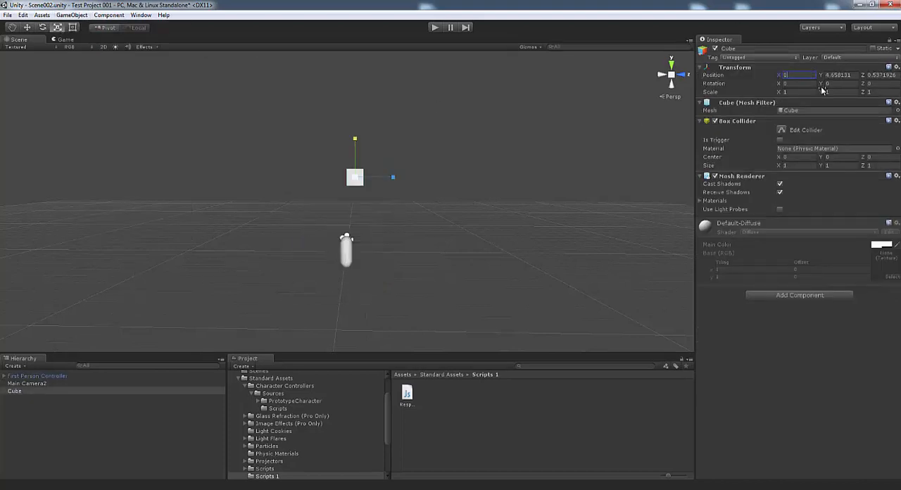
{"action": "key", "text": "Tab"}
{"action": "type", "text": "0"}
{"action": "key", "text": "Tab"}
{"action": "type", "text": "0"}
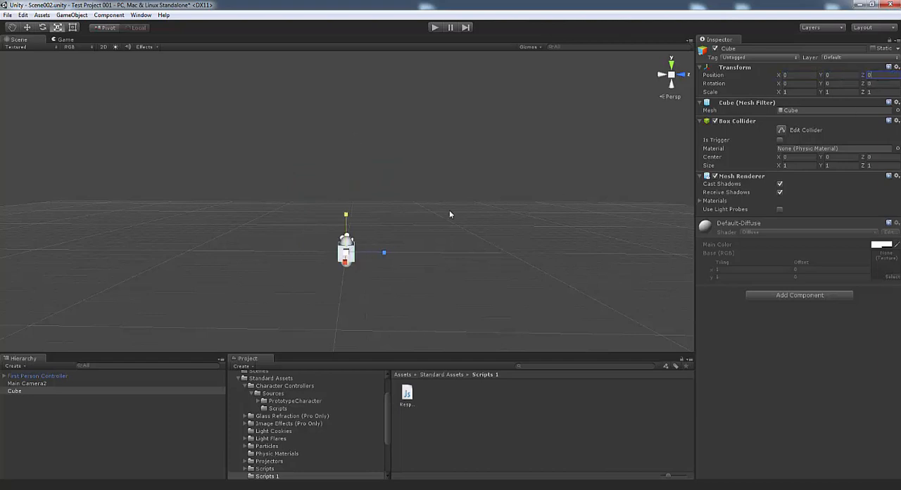
Flatten the cube into a floor slab by setting its scale to X 25, Y 0.5, Z 25
{"action": "left_click_drag", "start_coordinate": [346, 252], "coordinate": [444, 236]}
{"action": "left_click_drag", "start_coordinate": [345, 252], "coordinate": [384, 244]}
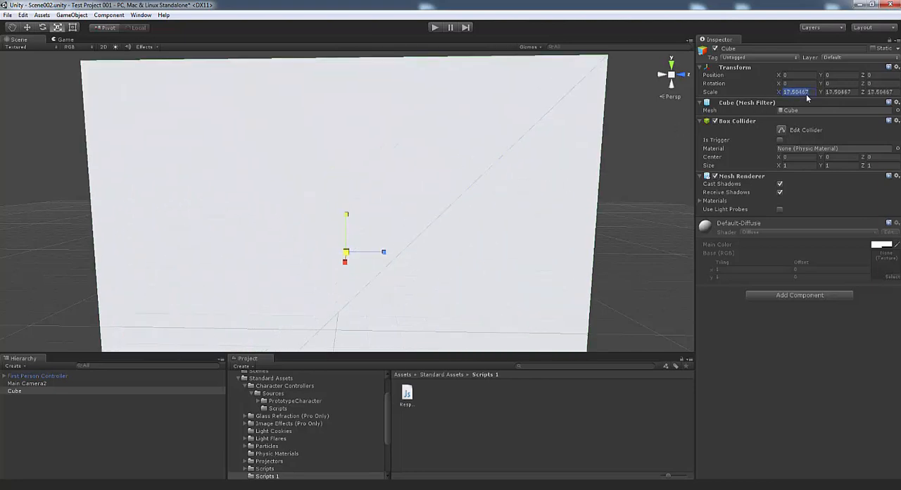
{"action": "type", "text": "25"}
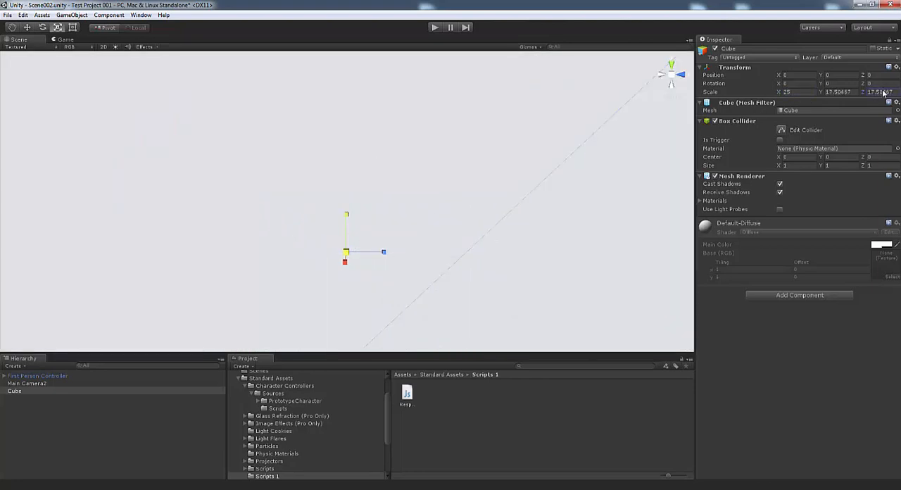
{"action": "left_click", "coordinate": [884, 92]}
{"action": "type", "text": "25"}
{"action": "left_click", "coordinate": [856, 92]}
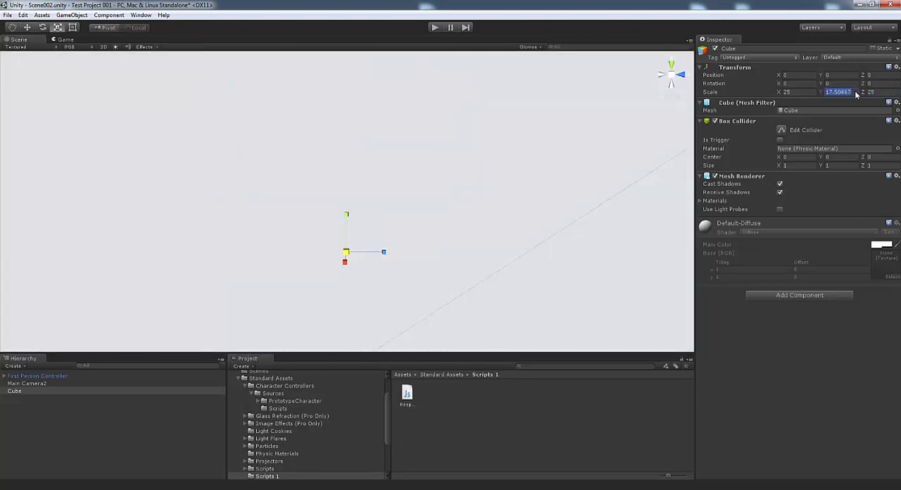
{"action": "type", "text": "1"}
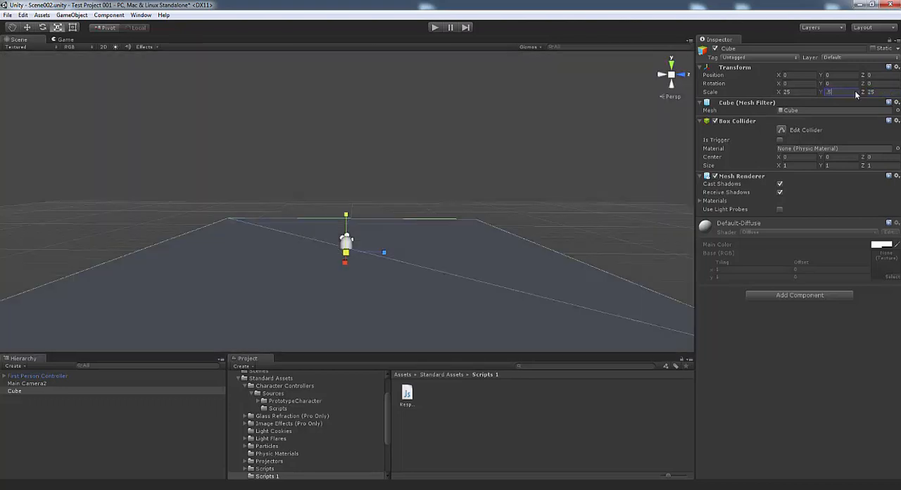
Raise the First Person Controller above the floor slab to a Y position of about 2.74
{"action": "left_click_drag", "start_coordinate": [360, 226], "coordinate": [356, 244], "text": "alt"}
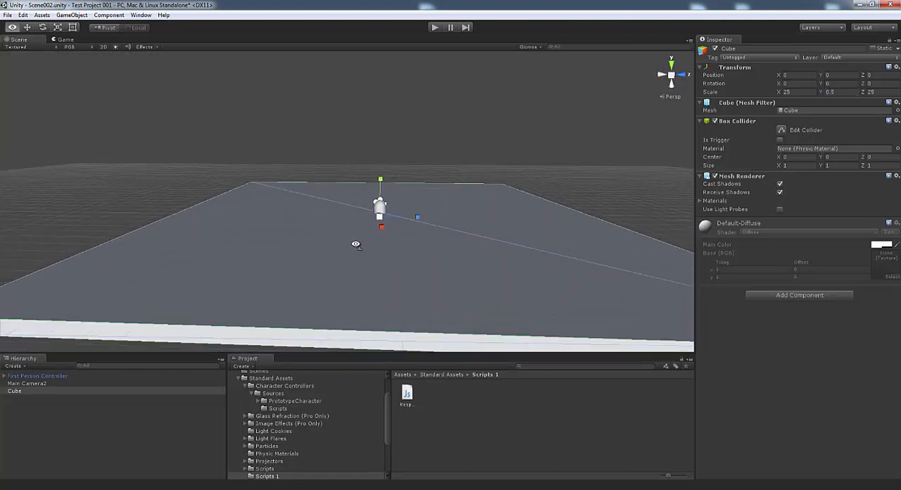
{"action": "left_click", "coordinate": [46, 377]}
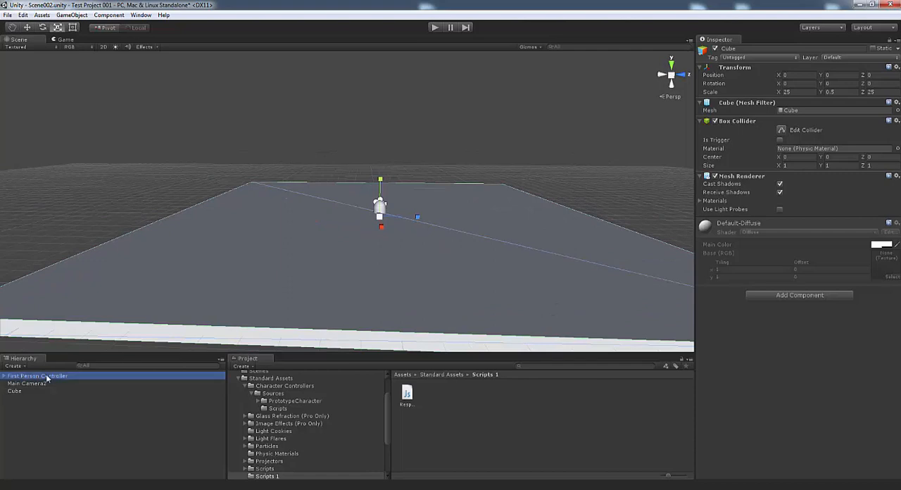
{"action": "left_click", "coordinate": [28, 28]}
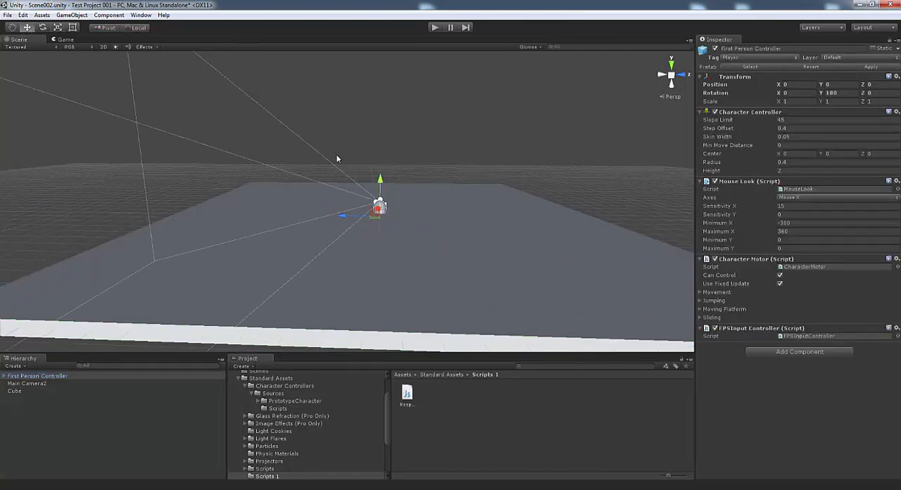
{"action": "left_click_drag", "start_coordinate": [382, 181], "coordinate": [387, 140]}
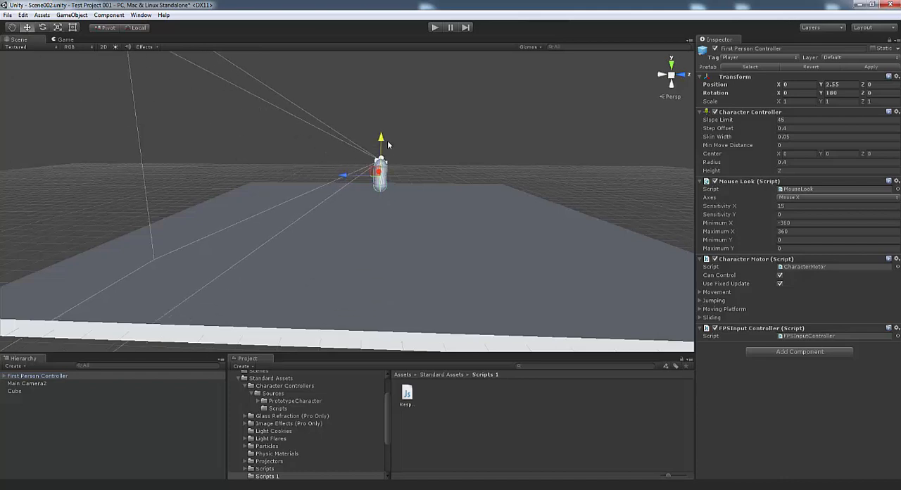
{"action": "left_click_drag", "start_coordinate": [389, 234], "coordinate": [493, 221], "text": "alt"}
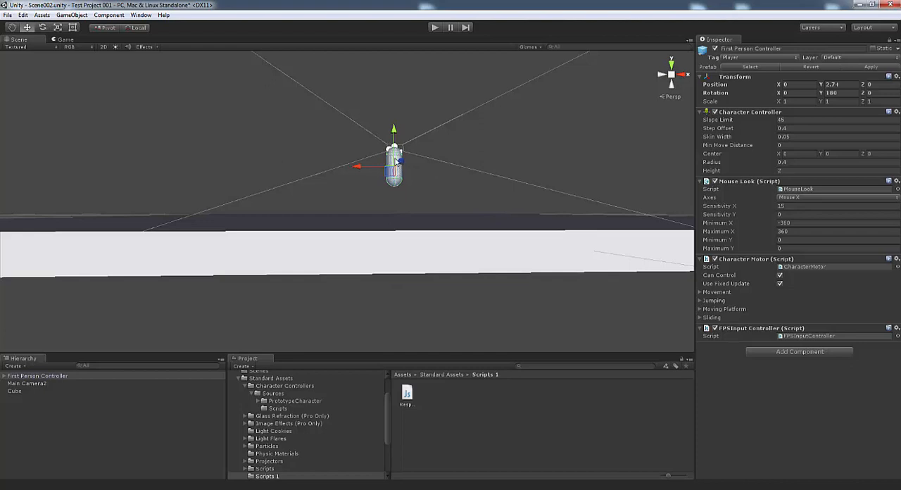
{"action": "left_click_drag", "start_coordinate": [458, 193], "coordinate": [342, 190], "text": "alt"}
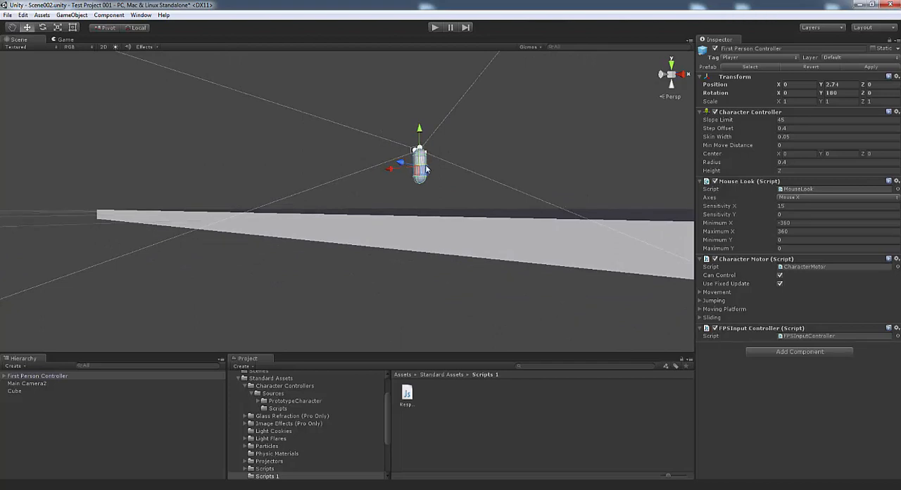
{"action": "left_click_drag", "start_coordinate": [441, 247], "coordinate": [412, 251], "text": "alt"}
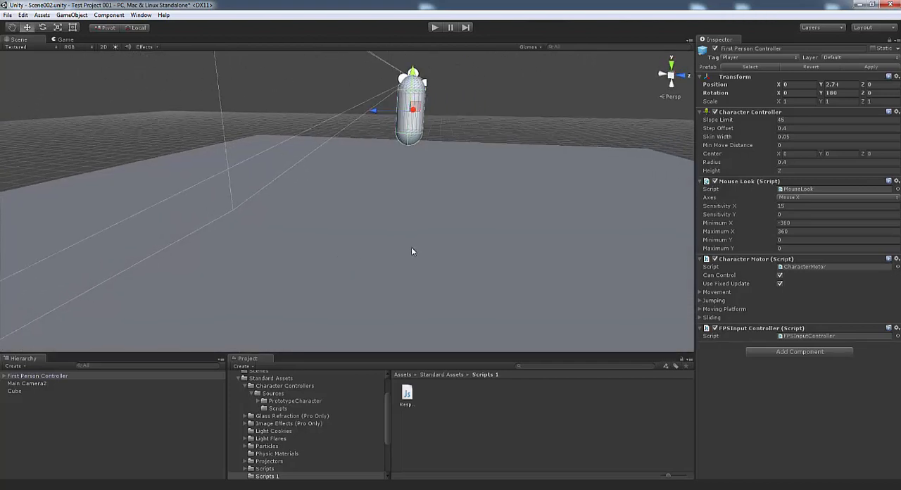
Look through the Terrain Grass, Terrain Textures and Trees Ambient-Occlusion folders in the standard terrain assets
{"action": "left_click", "coordinate": [240, 380]}
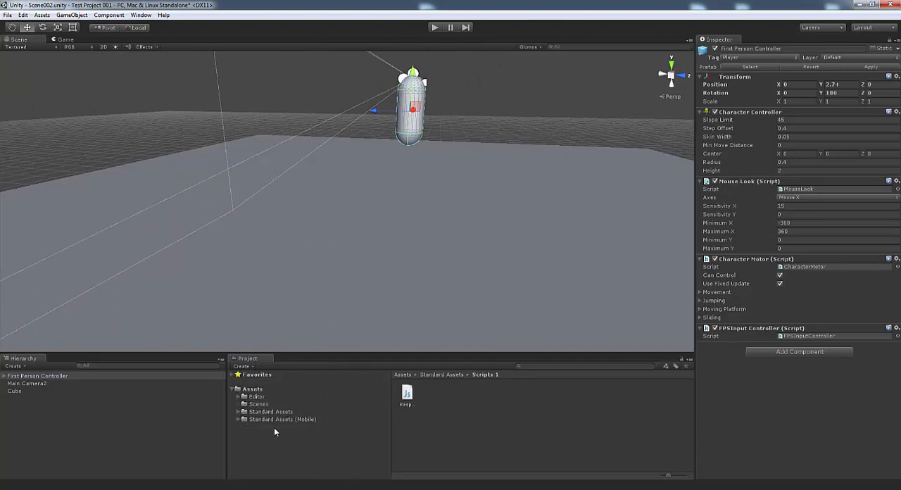
{"action": "left_click", "coordinate": [240, 411]}
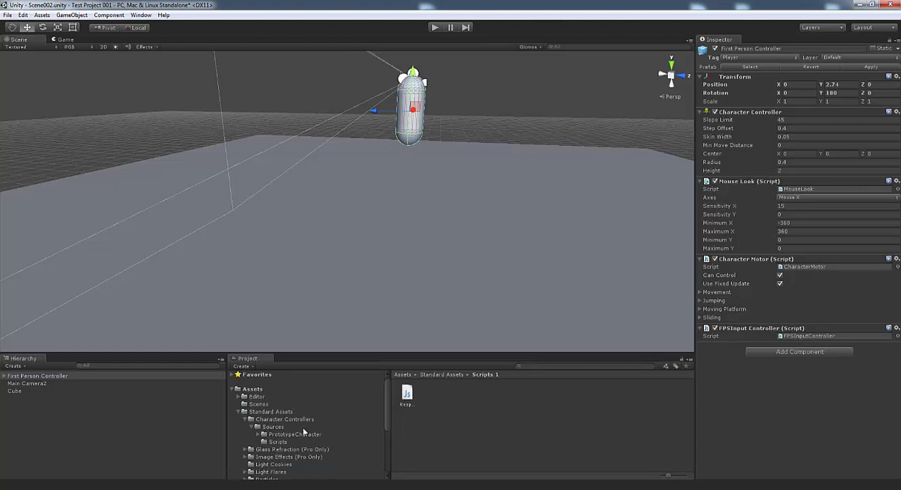
{"action": "left_click", "coordinate": [244, 420]}
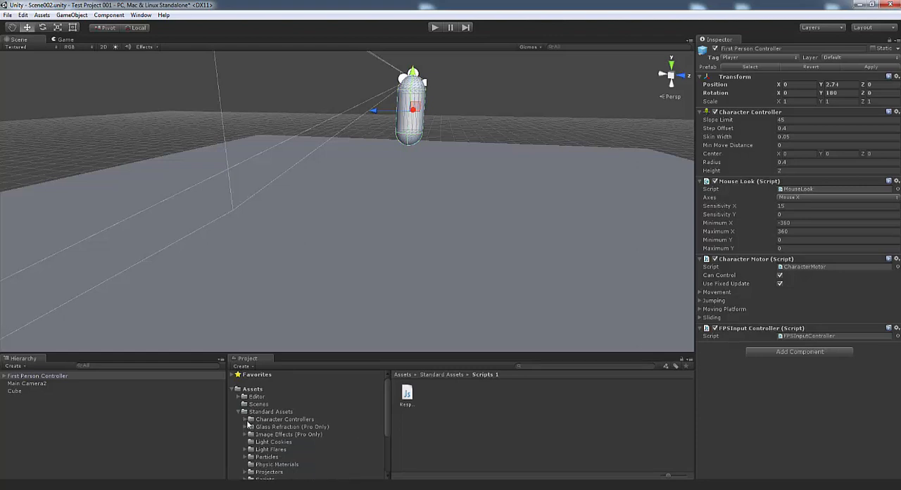
{"action": "left_click_drag", "start_coordinate": [385, 422], "coordinate": [384, 445]}
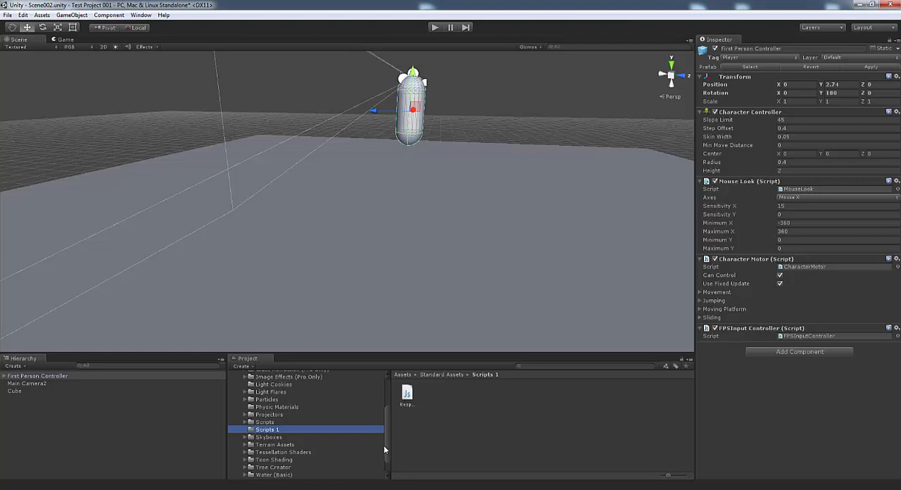
{"action": "left_click", "coordinate": [274, 444]}
{"action": "left_click", "coordinate": [407, 395]}
{"action": "double_click", "coordinate": [406, 394]}
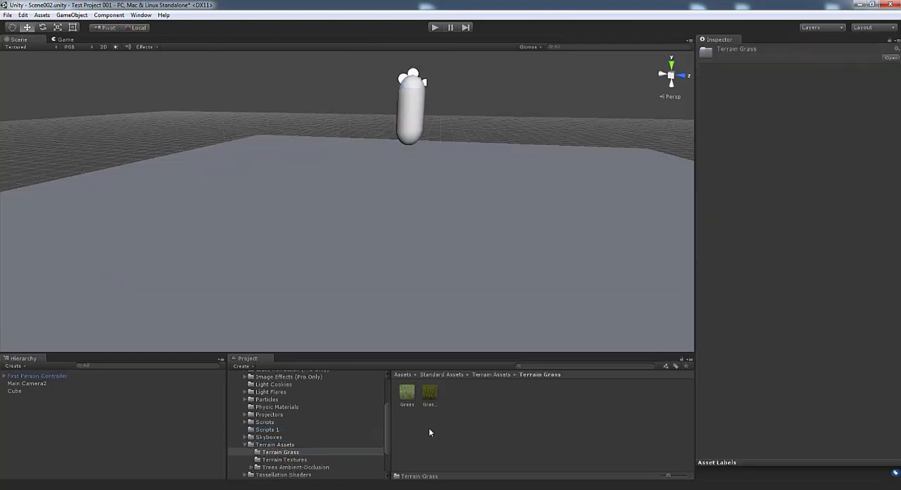
{"action": "left_click", "coordinate": [286, 460]}
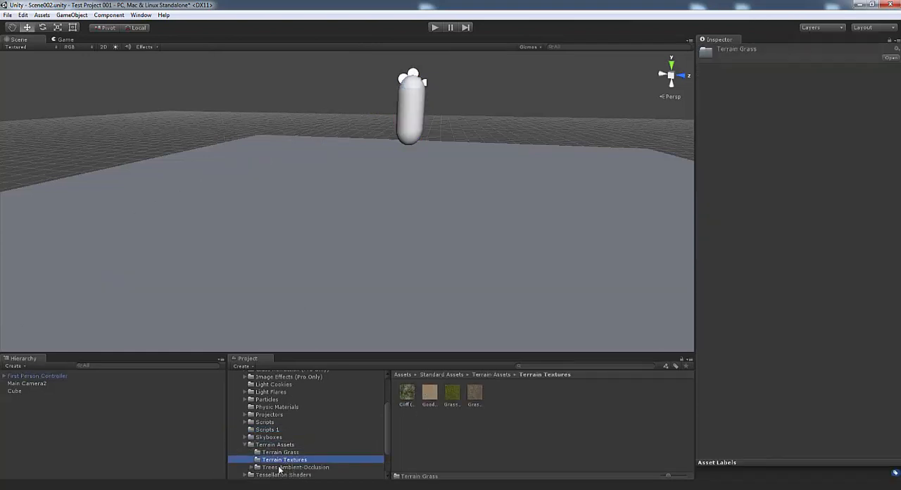
{"action": "left_click", "coordinate": [280, 468]}
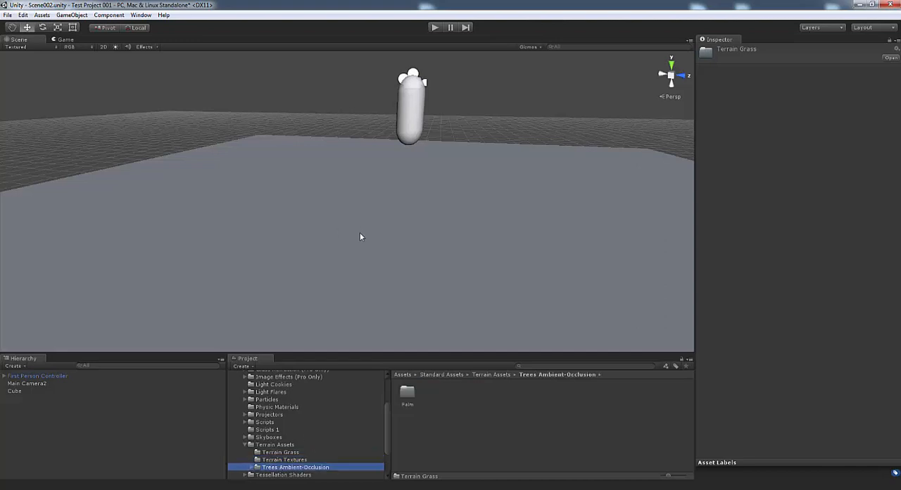
Apply the dark bark material from the Palm Materials folder to the floor slab and enable scene lighting in the Scene view
{"action": "double_click", "coordinate": [407, 393]}
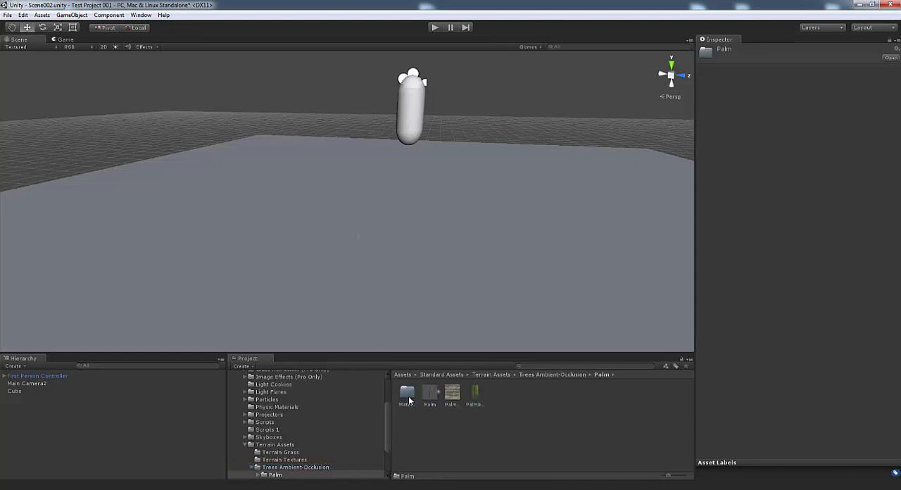
{"action": "double_click", "coordinate": [407, 394]}
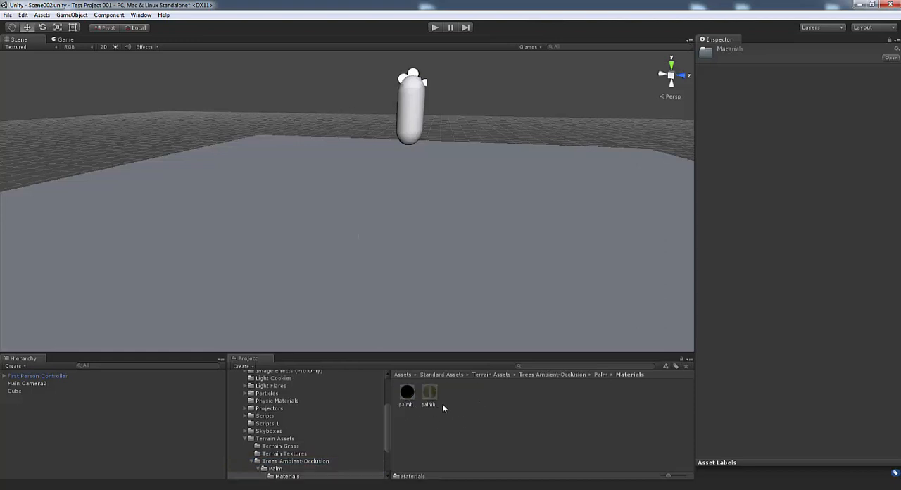
{"action": "left_click_drag", "start_coordinate": [415, 393], "coordinate": [377, 258]}
{"action": "left_click", "coordinate": [113, 47]}
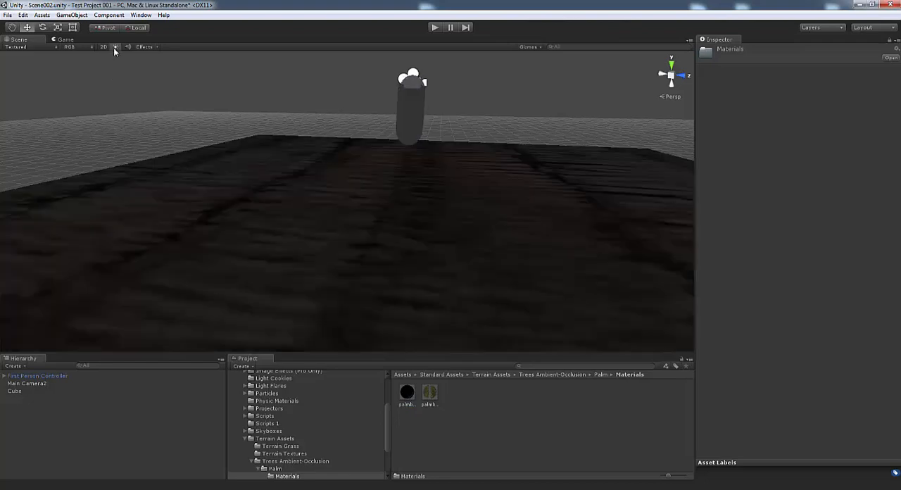
{"action": "left_click_drag", "start_coordinate": [535, 284], "coordinate": [444, 278], "text": "alt"}
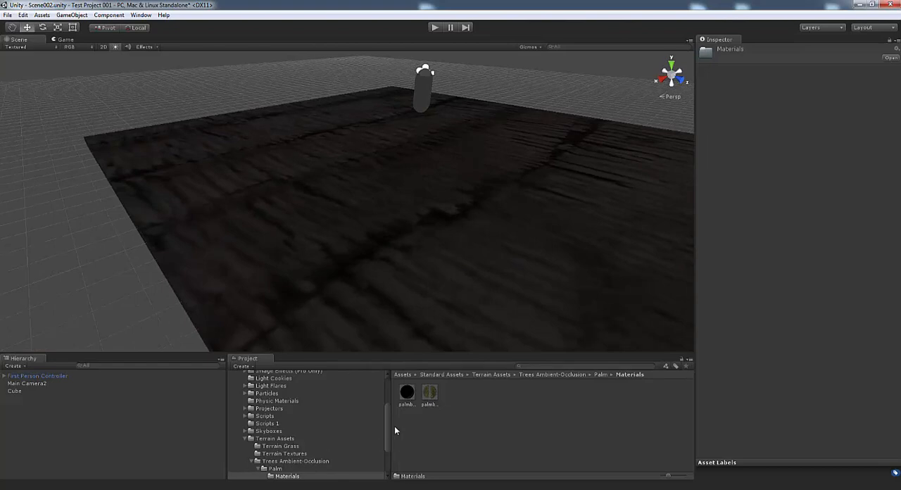
{"action": "left_click_drag", "start_coordinate": [388, 426], "coordinate": [388, 433]}
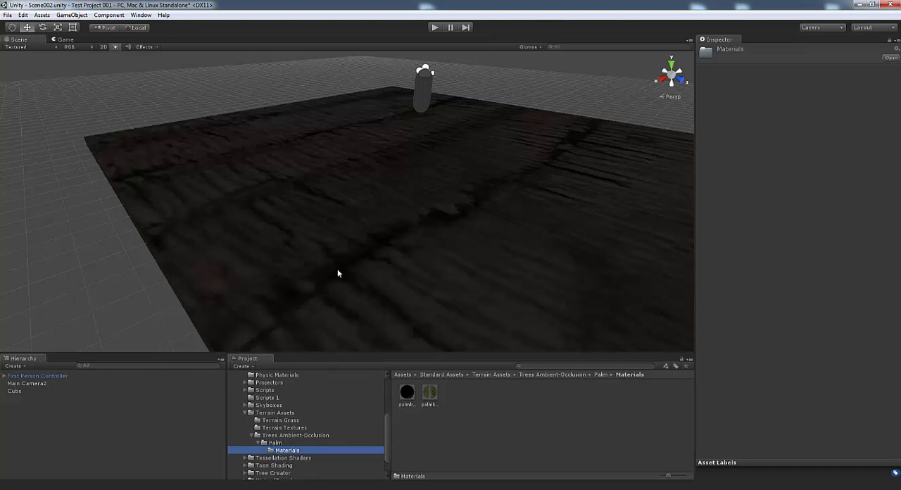
{"action": "left_click", "coordinate": [430, 393]}
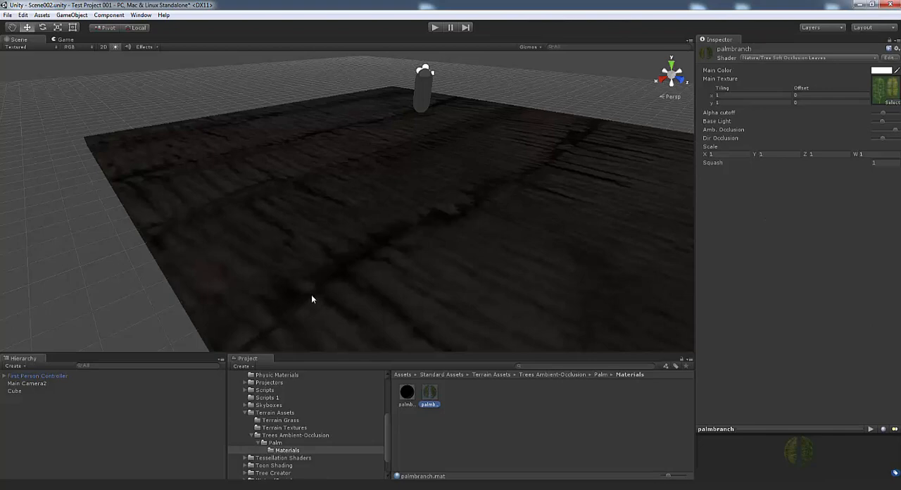
{"action": "left_click_drag", "start_coordinate": [348, 263], "coordinate": [347, 189], "text": "alt"}
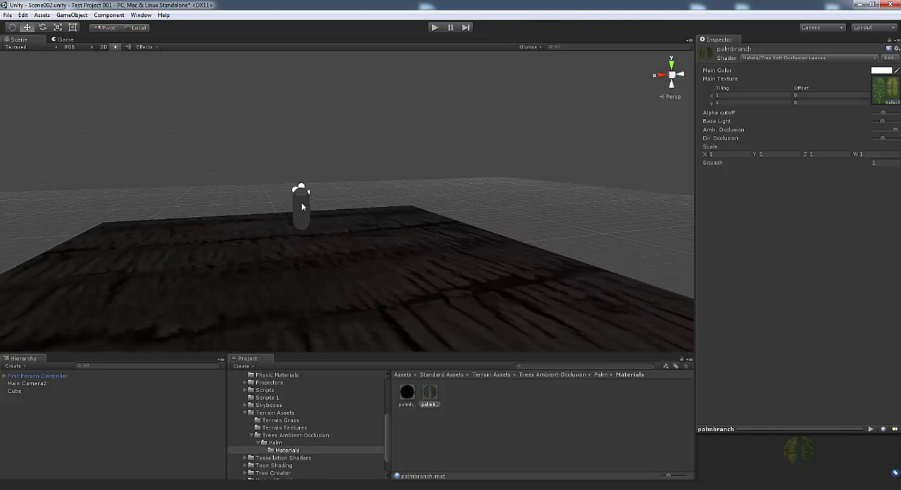
{"action": "left_click_drag", "start_coordinate": [301, 241], "coordinate": [387, 242], "text": "alt"}
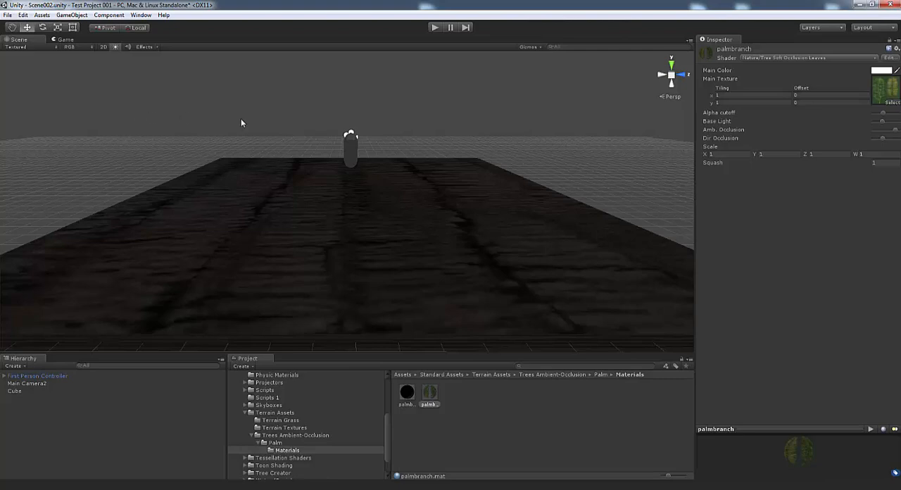
{"action": "left_click_drag", "start_coordinate": [459, 153], "coordinate": [376, 145], "text": "alt"}
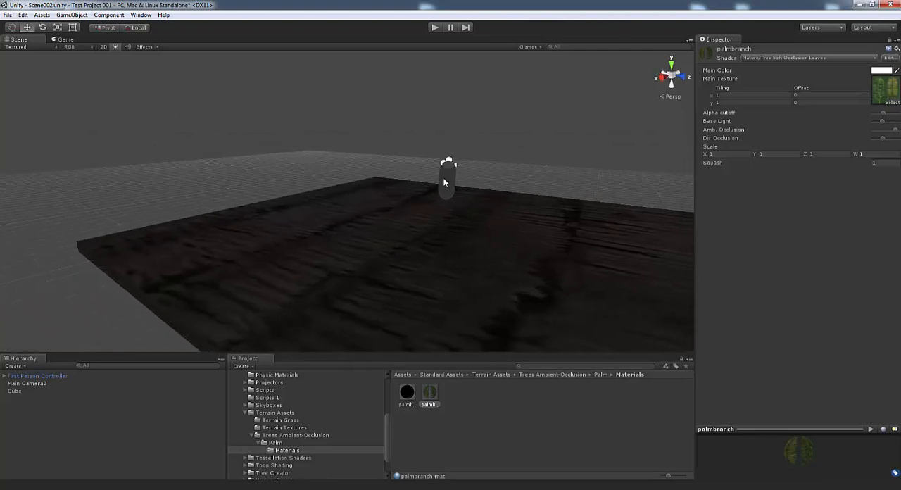
Move the First Person Controller along the slab to an X position of about 7.71, and briefly test the scene in play mode
{"action": "left_click", "coordinate": [59, 376]}
{"action": "left_click_drag", "start_coordinate": [416, 198], "coordinate": [320, 275], "text": "alt"}
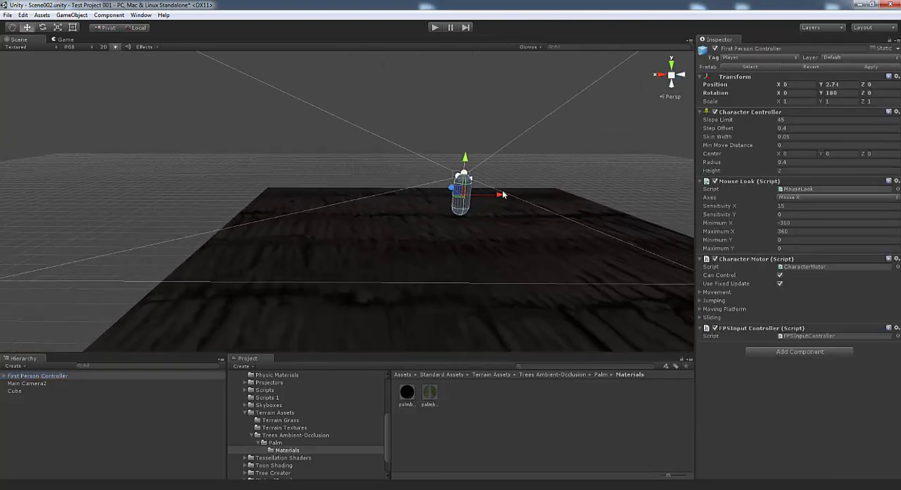
{"action": "left_click_drag", "start_coordinate": [497, 197], "coordinate": [333, 199]}
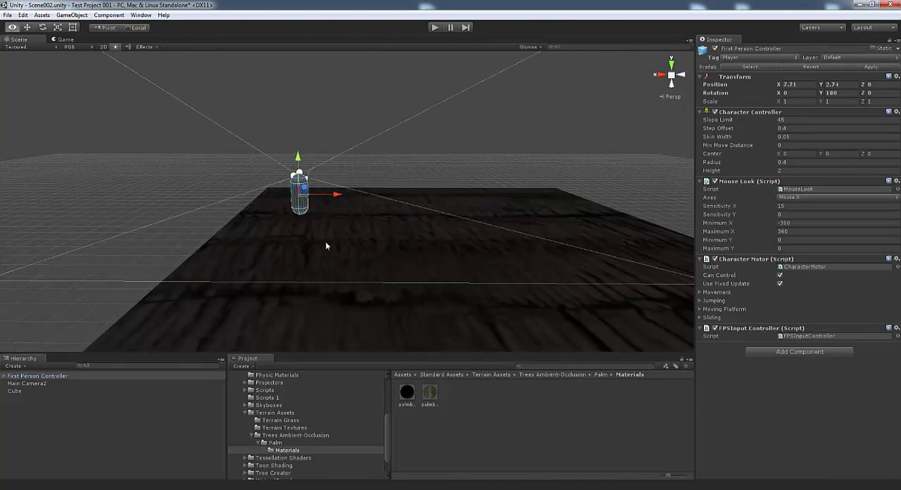
{"action": "middle_click_drag", "start_coordinate": [325, 242], "coordinate": [336, 246]}
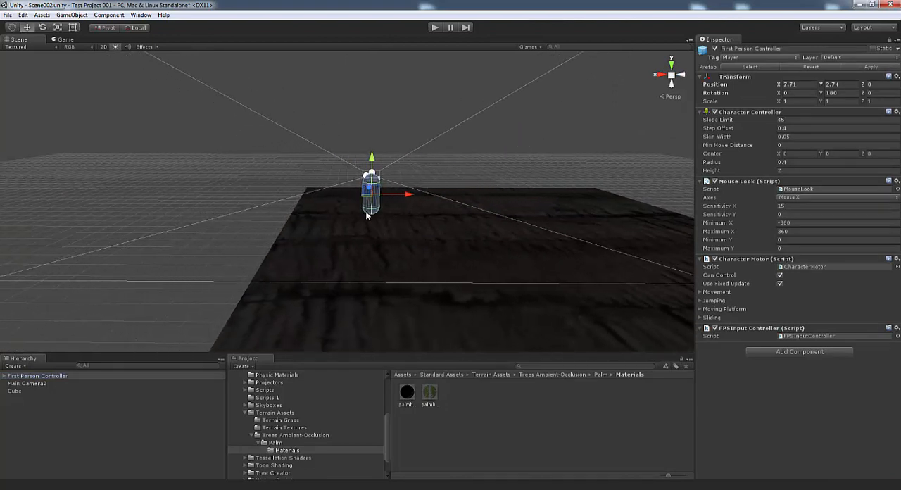
{"action": "left_click", "coordinate": [433, 29]}
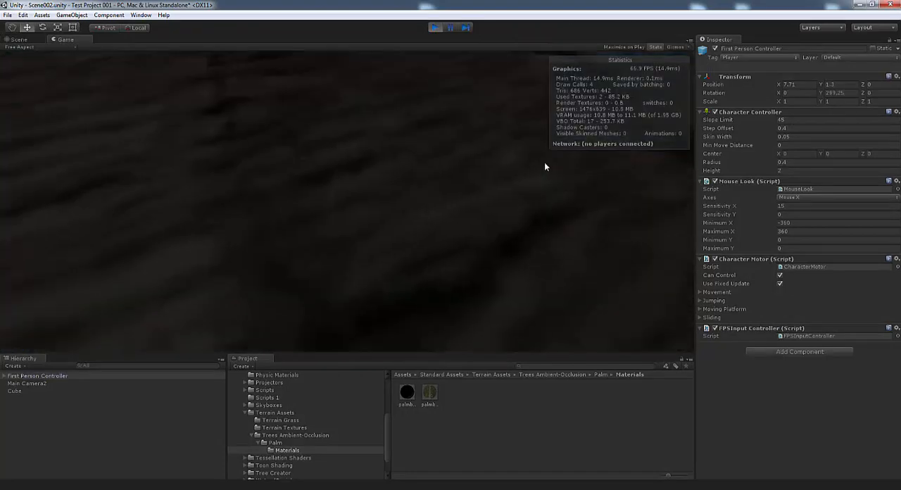
{"action": "left_click", "coordinate": [435, 28]}
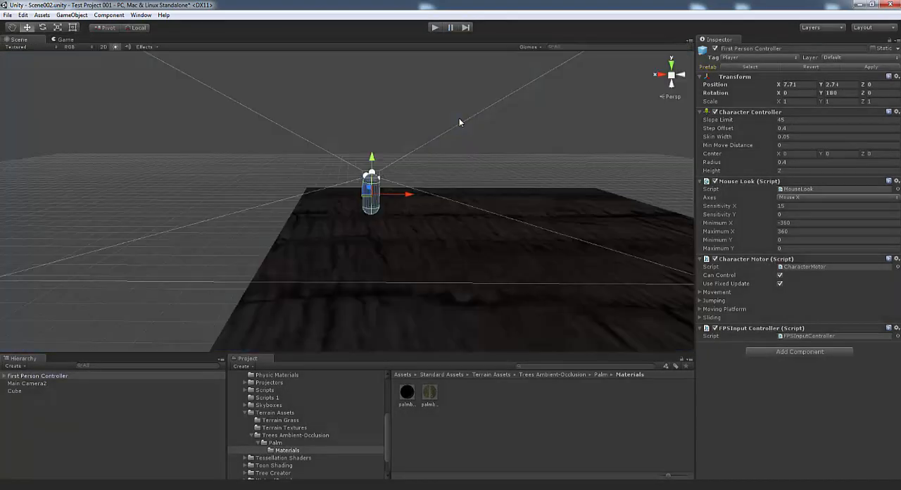
{"action": "left_click_drag", "start_coordinate": [461, 158], "coordinate": [240, 180], "text": "alt"}
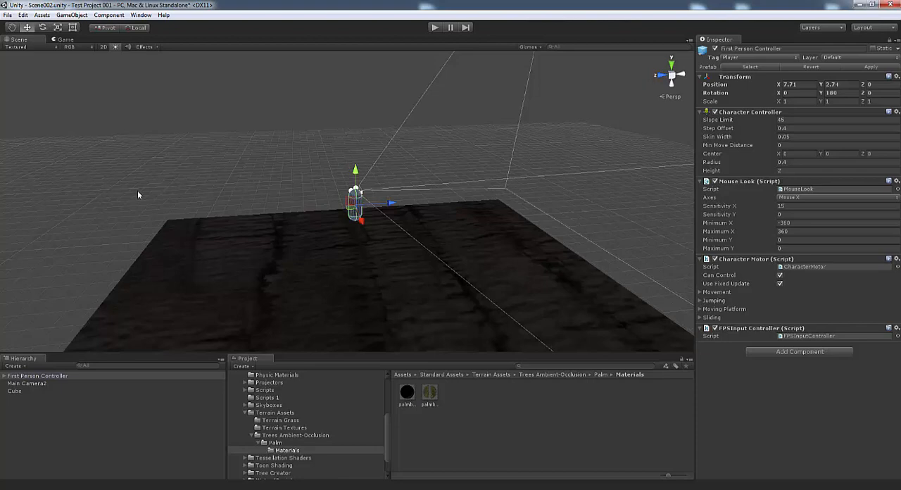
{"action": "left_click_drag", "start_coordinate": [332, 178], "coordinate": [569, 212], "text": "alt"}
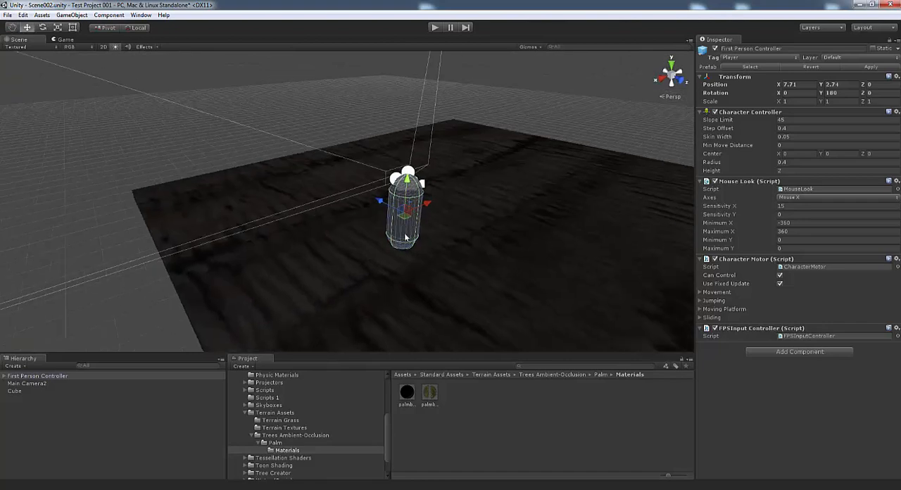
{"action": "left_click_drag", "start_coordinate": [406, 238], "coordinate": [533, 231], "text": "alt"}
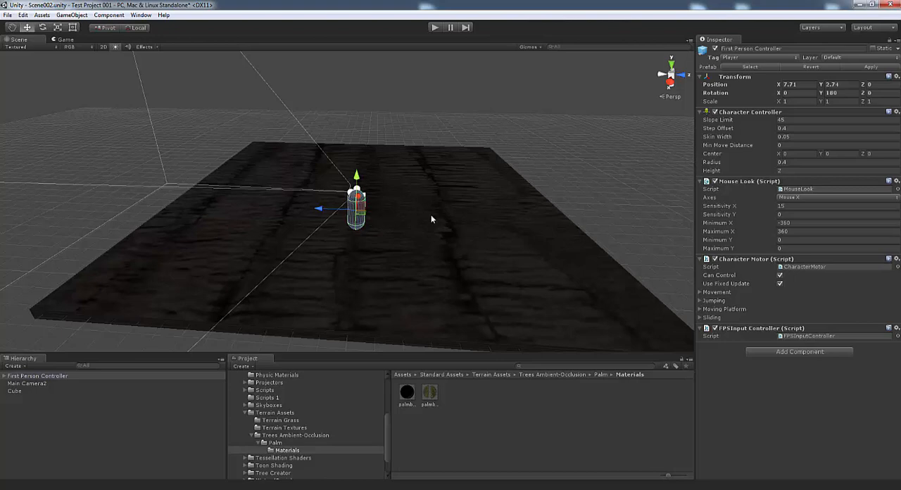
{"action": "right_click_drag", "start_coordinate": [430, 217], "coordinate": [464, 263]}
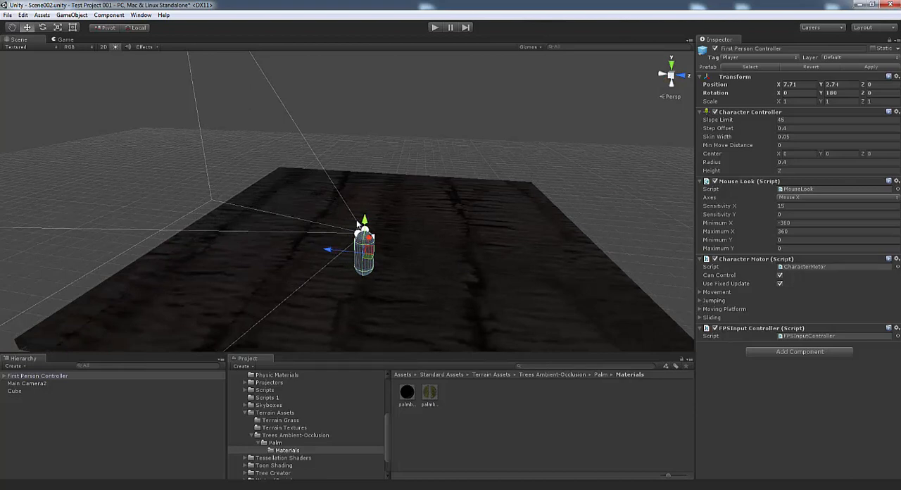
{"action": "left_click_drag", "start_coordinate": [432, 240], "coordinate": [356, 238], "text": "alt"}
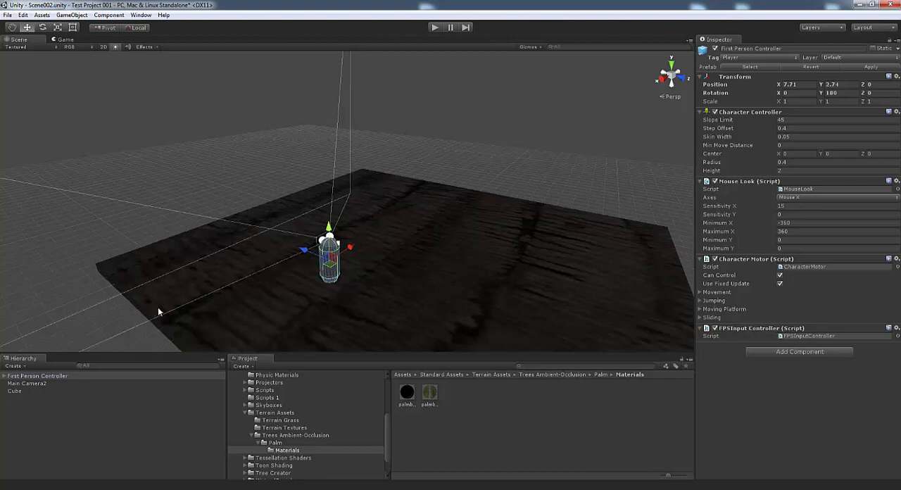
{"action": "right_click_drag", "start_coordinate": [414, 256], "coordinate": [291, 204]}
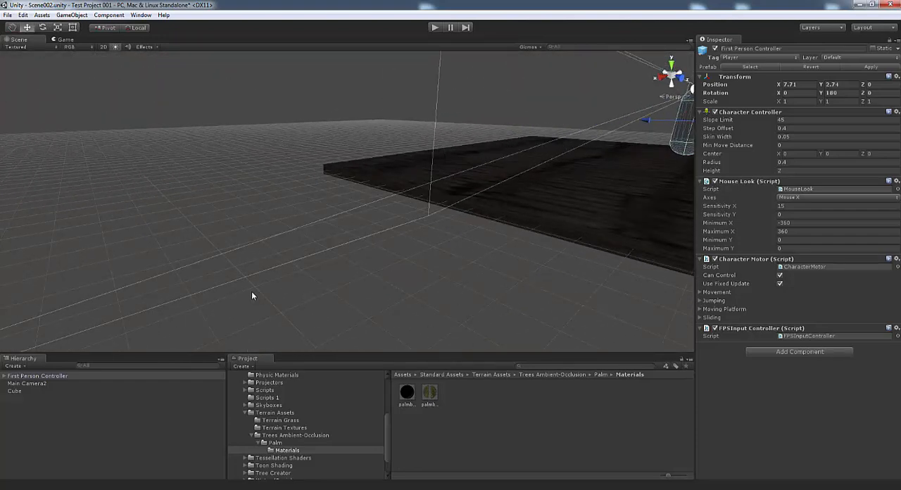
{"action": "right_click_drag", "start_coordinate": [254, 297], "coordinate": [408, 213]}
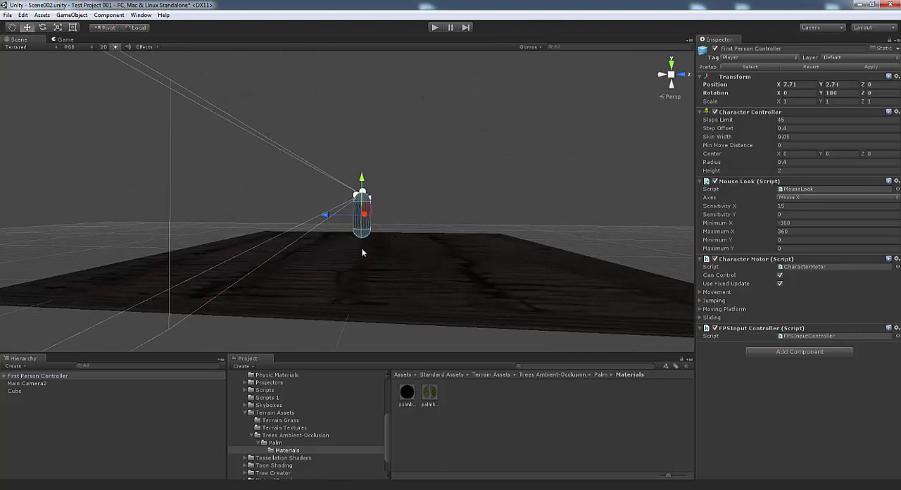
Frame the First Person Controller in the view and create a new cube at its position
{"action": "double_click", "coordinate": [42, 376]}
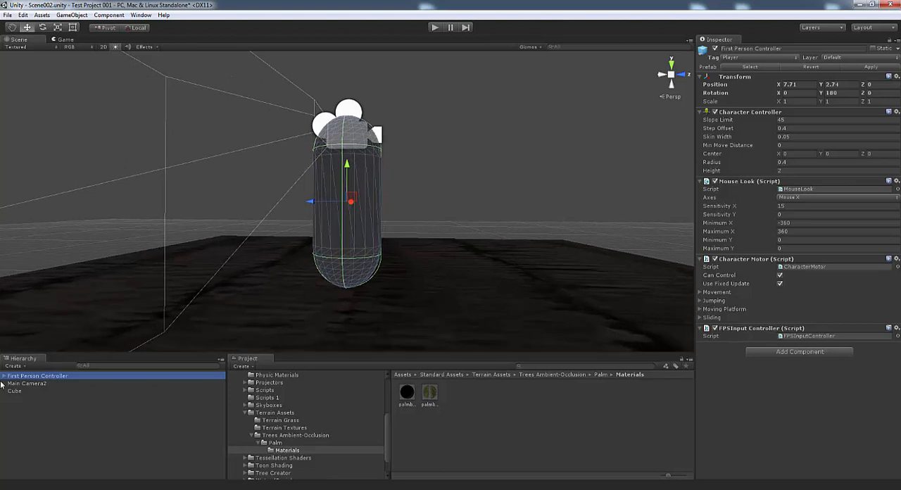
{"action": "left_click", "coordinate": [74, 16]}
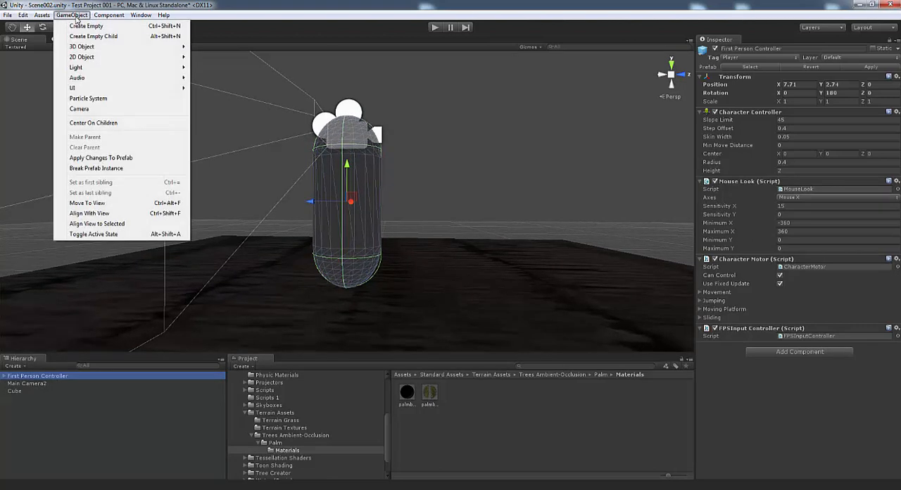
{"action": "mouse_move", "coordinate": [85, 69]}
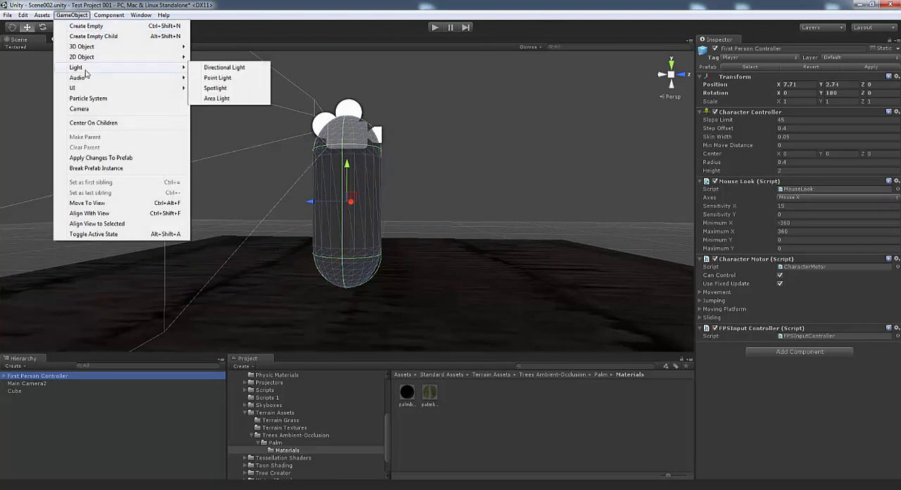
{"action": "mouse_move", "coordinate": [92, 47]}
{"action": "left_click", "coordinate": [210, 47]}
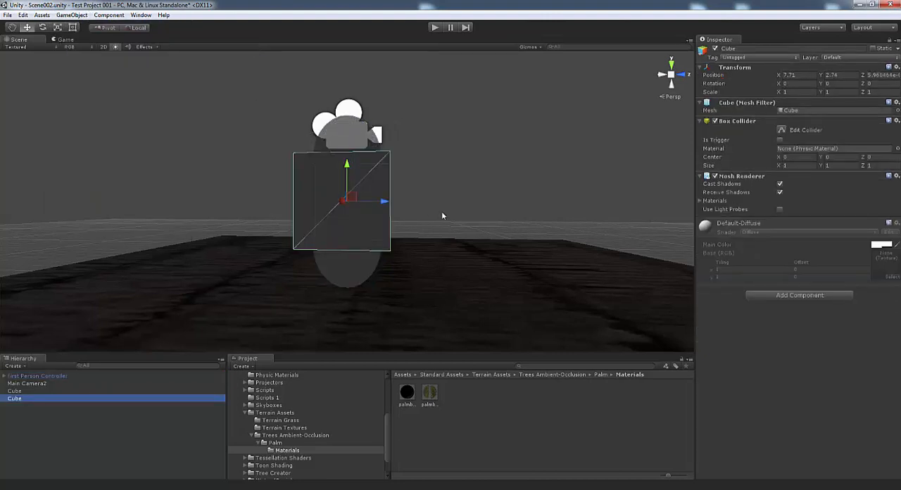
{"action": "right_click_drag", "start_coordinate": [442, 213], "coordinate": [340, 241]}
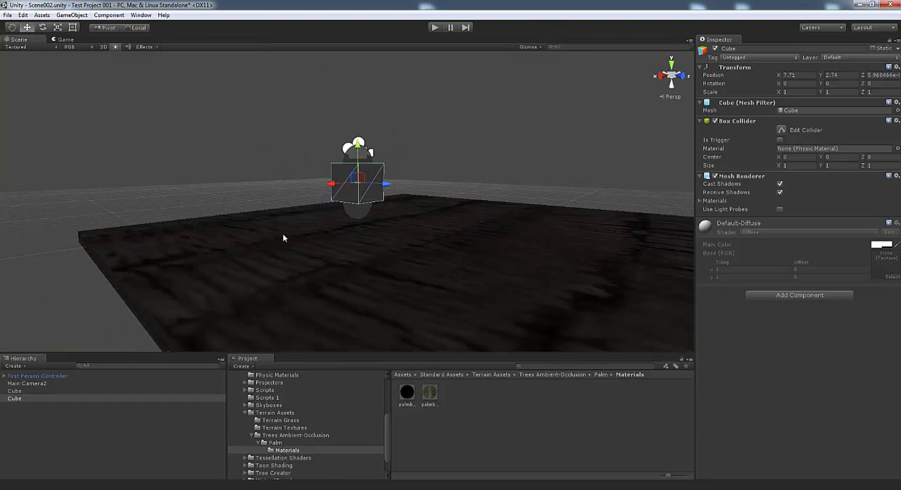
Create an empty GameObject in the scene
{"action": "left_click", "coordinate": [72, 15]}
{"action": "left_click", "coordinate": [86, 26]}
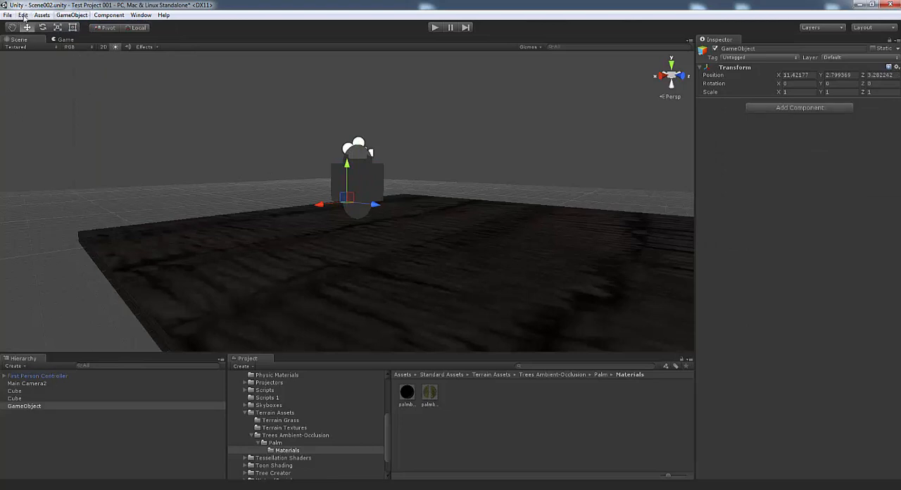
{"action": "left_click", "coordinate": [73, 16]}
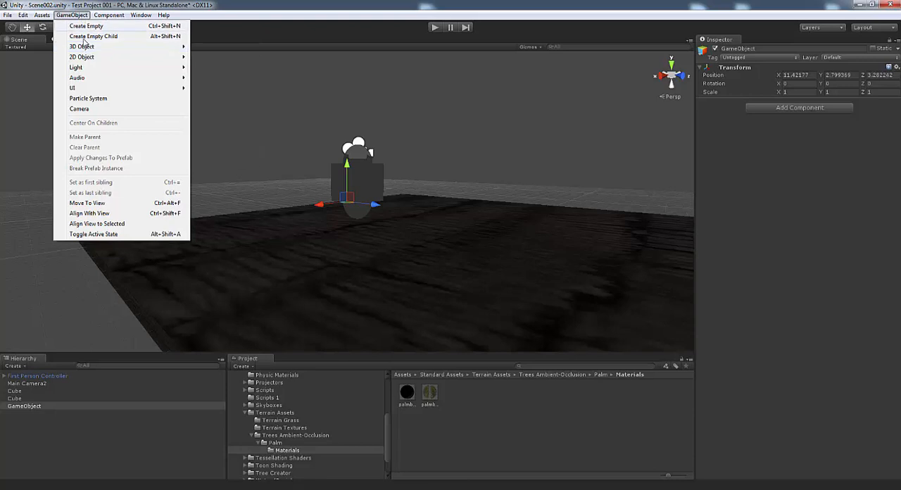
{"action": "mouse_move", "coordinate": [106, 47]}
Place the empty GameObject at the scene origin by setting its X, Y and Z position to 0
{"action": "left_click", "coordinate": [50, 407]}
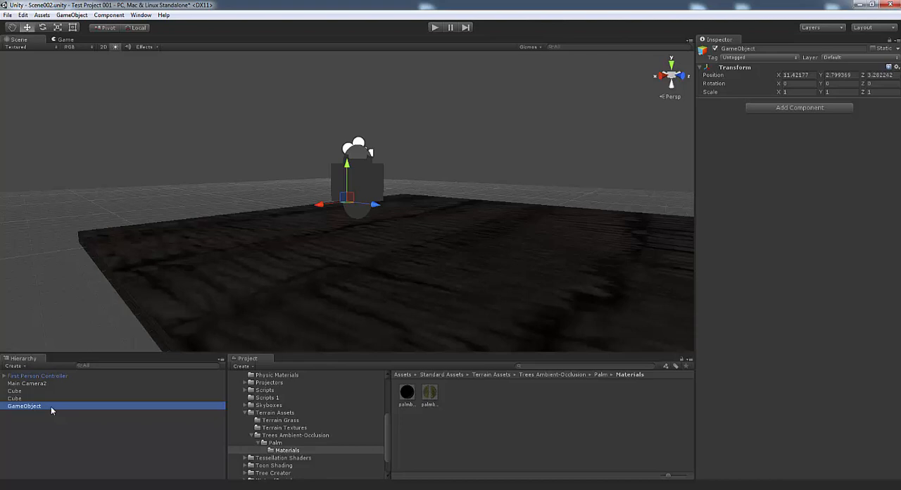
{"action": "double_click", "coordinate": [51, 406]}
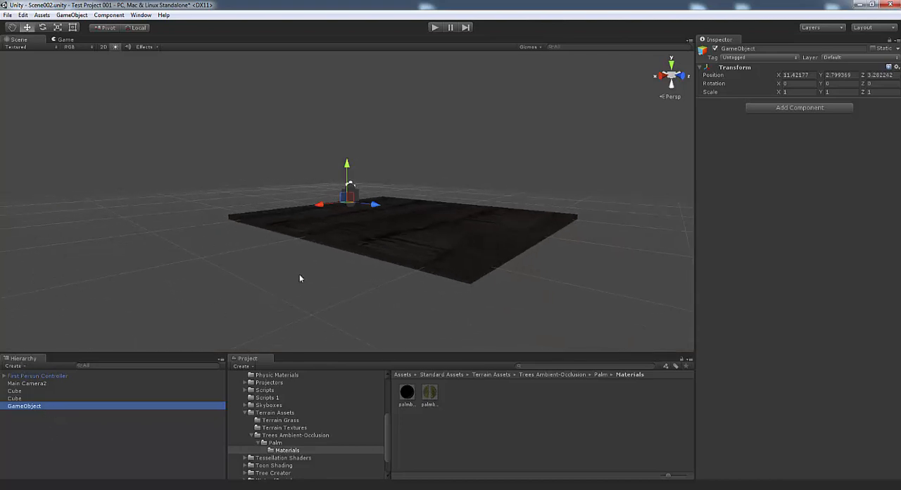
{"action": "left_click", "coordinate": [802, 75]}
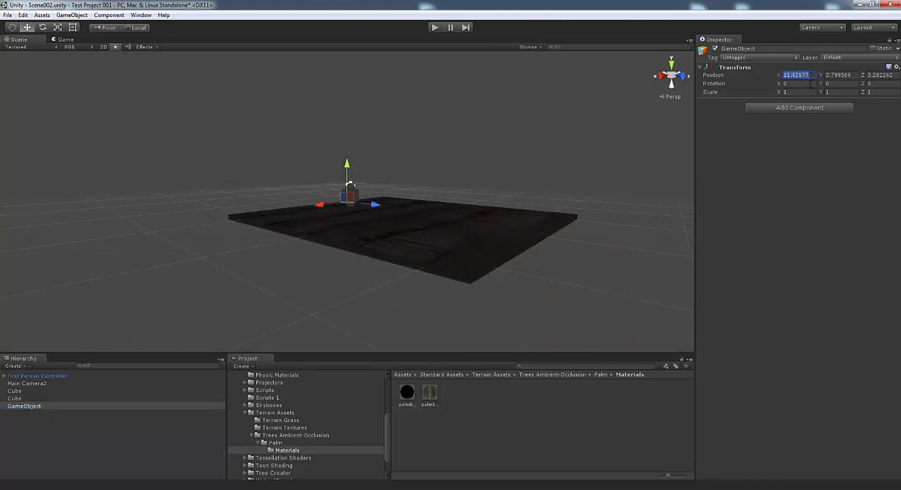
{"action": "type", "text": "0"}
{"action": "key", "text": "Tab"}
{"action": "type", "text": "0"}
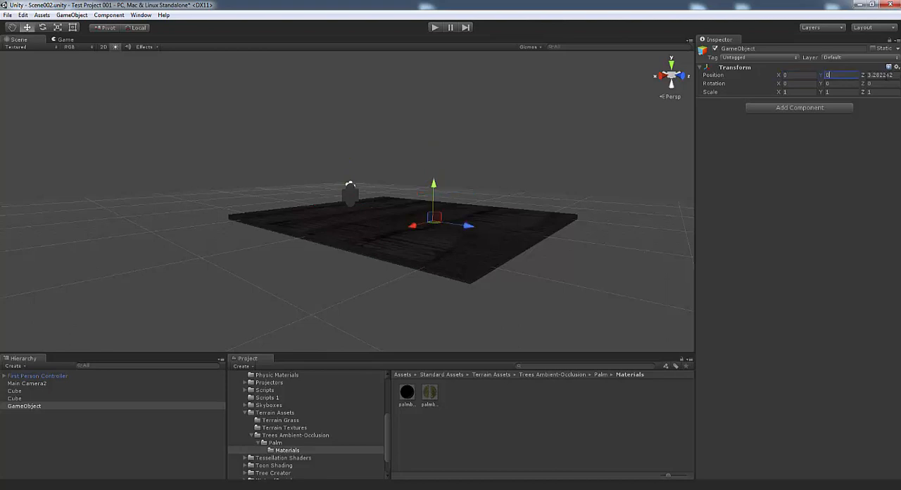
{"action": "key", "text": "Tab"}
{"action": "type", "text": "0"}
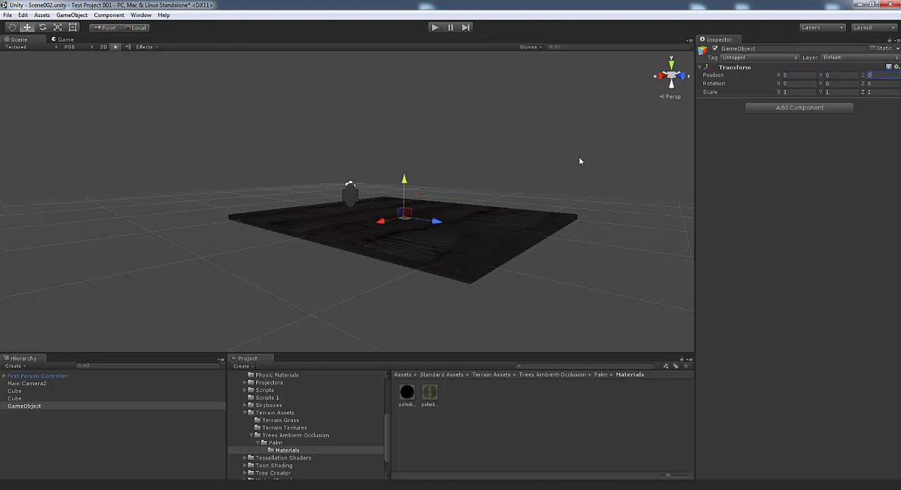
{"action": "left_click_drag", "start_coordinate": [417, 229], "coordinate": [368, 217], "text": "alt"}
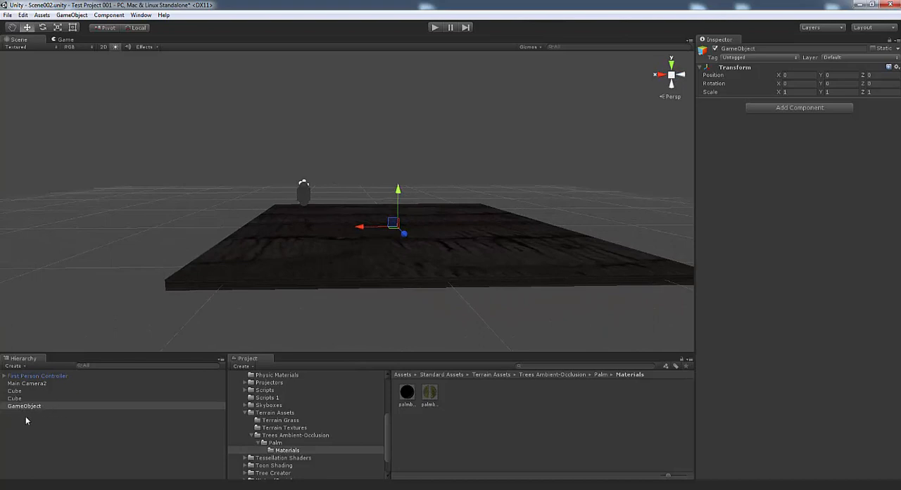
Rename the empty GameObject as Area 1
{"action": "left_click", "coordinate": [50, 407]}
{"action": "key", "text": "F2"}
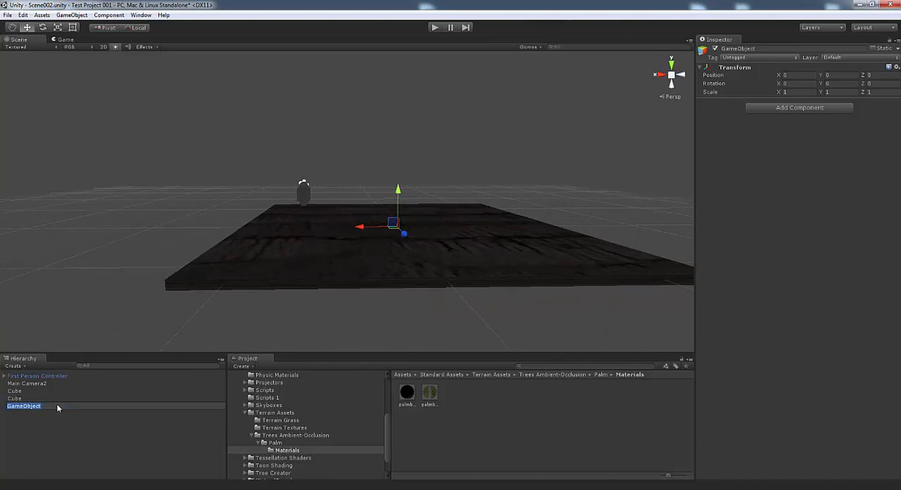
{"action": "type", "text": "Adea 1"}
{"action": "key", "text": "Return"}
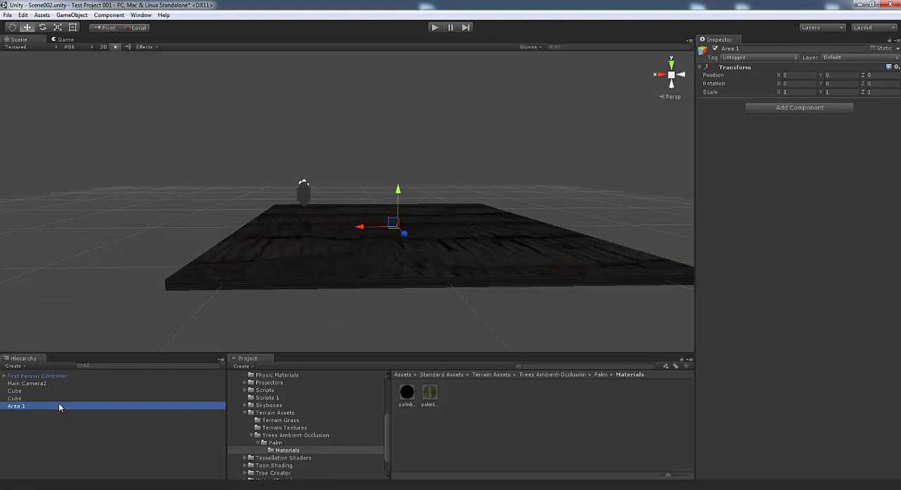
Move the small unit-sized cube to the centre of the current scene view
{"action": "left_click", "coordinate": [13, 399]}
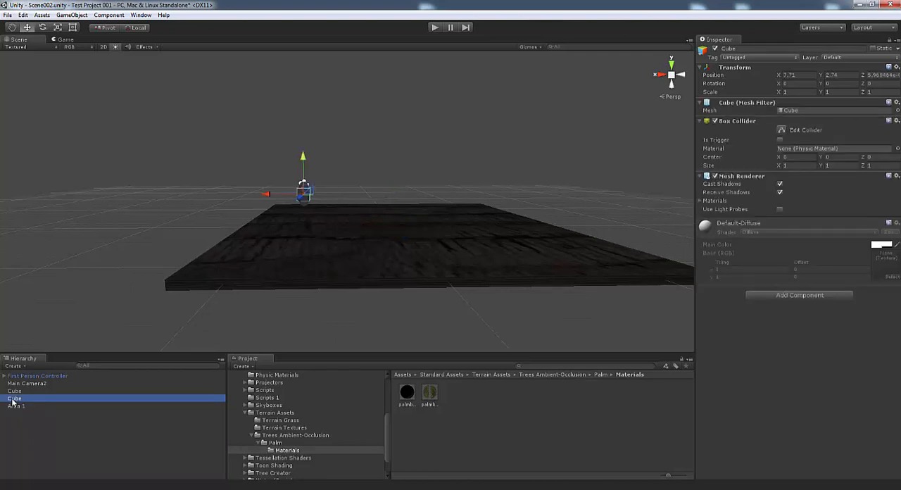
{"action": "left_click", "coordinate": [80, 17]}
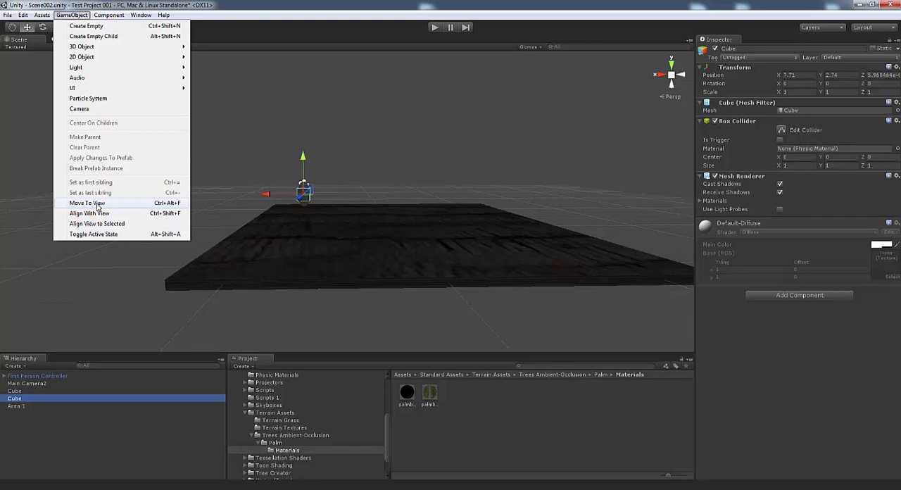
{"action": "left_click", "coordinate": [87, 203]}
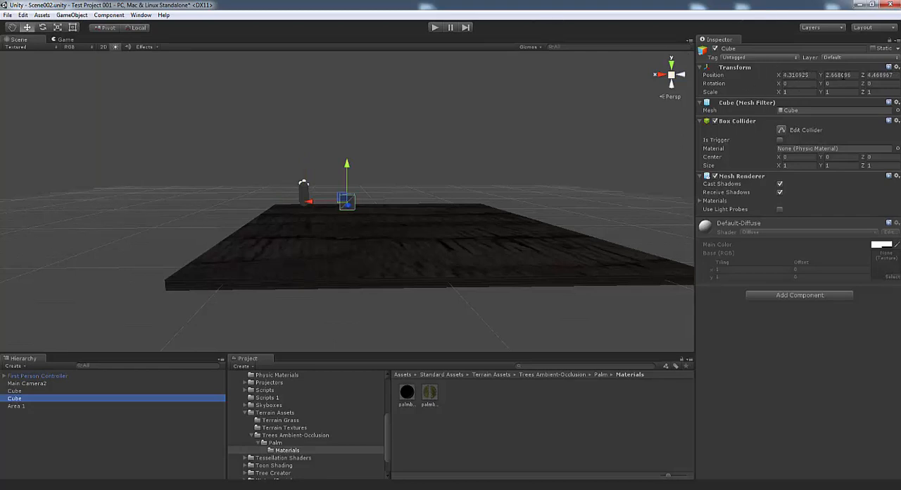
Set the small cube's X, Y and Z position to 0 and raise it above the slab to a Y of about 2.45
{"action": "left_click", "coordinate": [810, 76]}
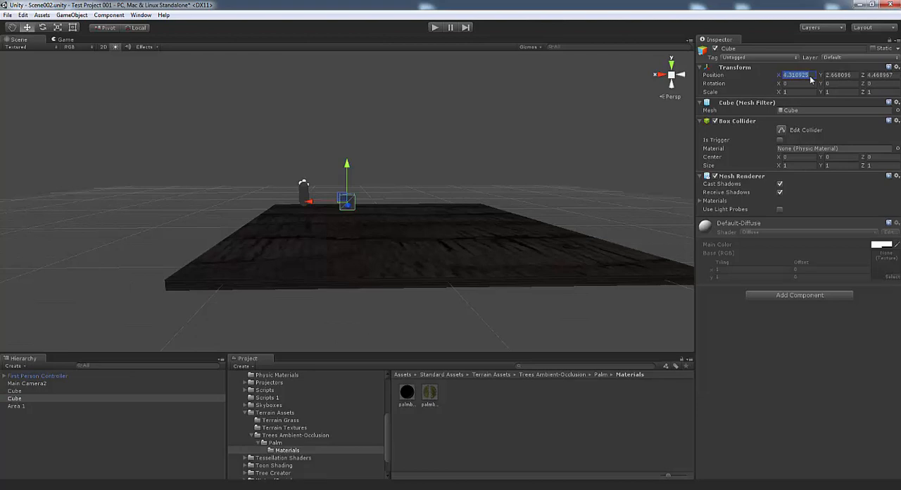
{"action": "type", "text": "0"}
{"action": "left_click", "coordinate": [850, 75]}
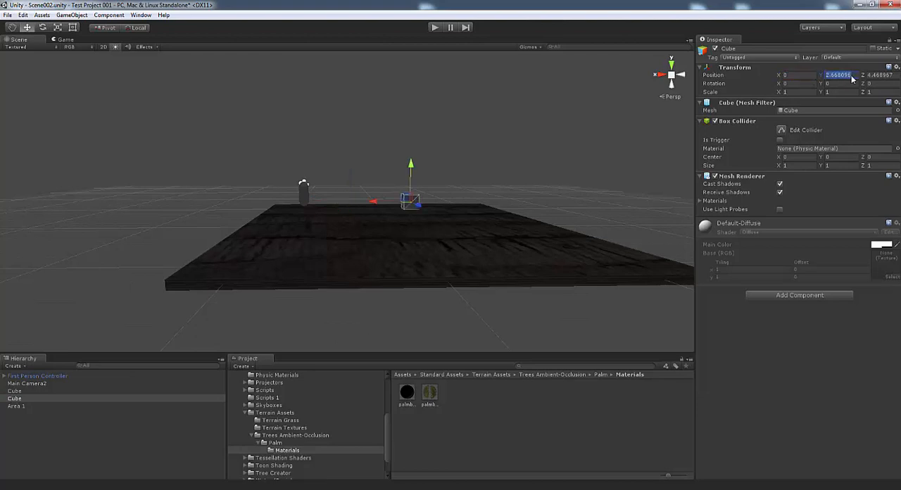
{"action": "type", "text": "0"}
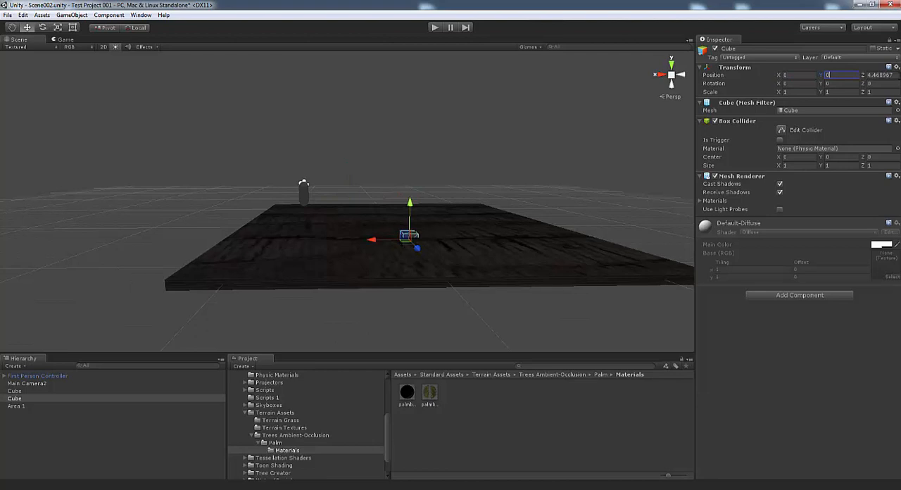
{"action": "left_click", "coordinate": [896, 76]}
{"action": "type", "text": "0"}
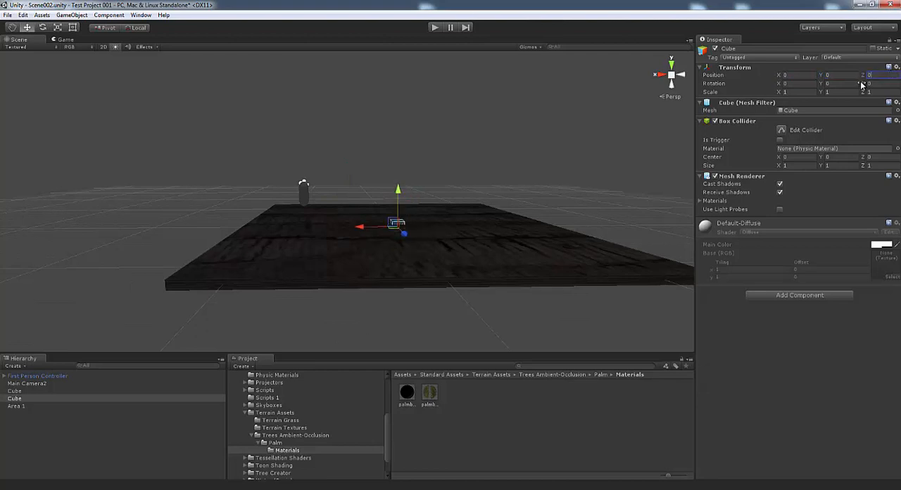
{"action": "left_click_drag", "start_coordinate": [400, 187], "coordinate": [402, 155]}
{"action": "left_click_drag", "start_coordinate": [348, 234], "coordinate": [279, 215], "text": "alt"}
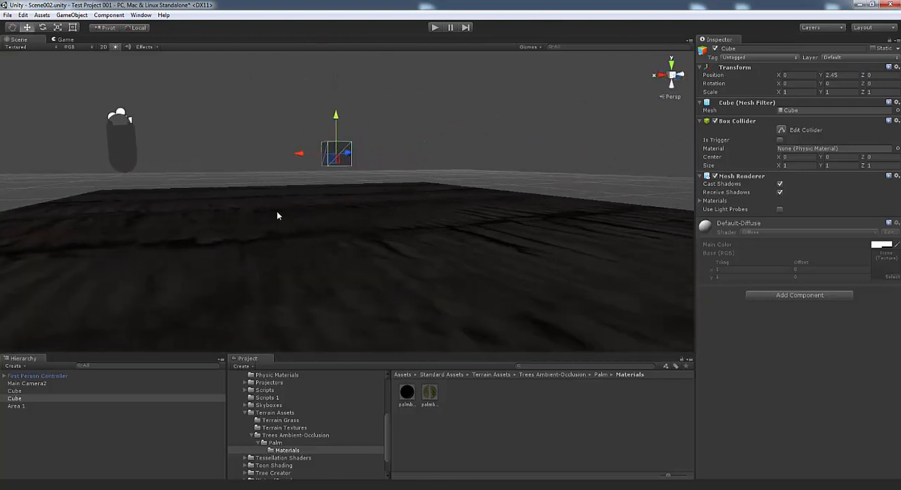
Rename the small cube above the slab as Main Lander
{"action": "left_click", "coordinate": [35, 399]}
{"action": "left_click", "coordinate": [35, 398]}
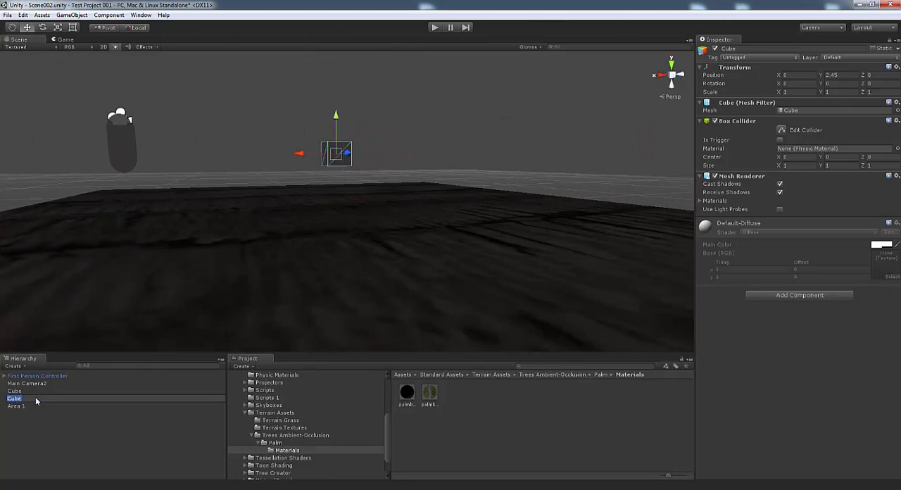
{"action": "type", "text": "n Lander"}
{"action": "key", "text": "Return"}
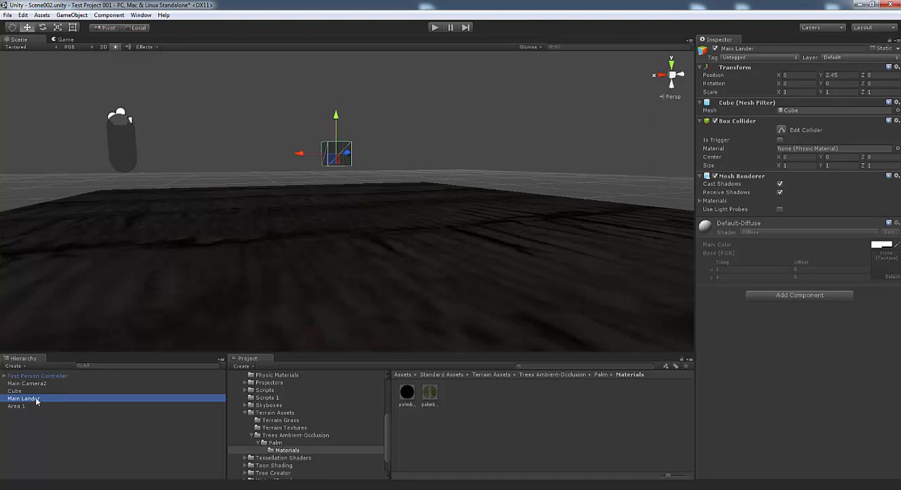
Make Main Lander and the floor slab cube children of Area 1, and collapse the group
{"action": "left_click_drag", "start_coordinate": [36, 401], "coordinate": [26, 408]}
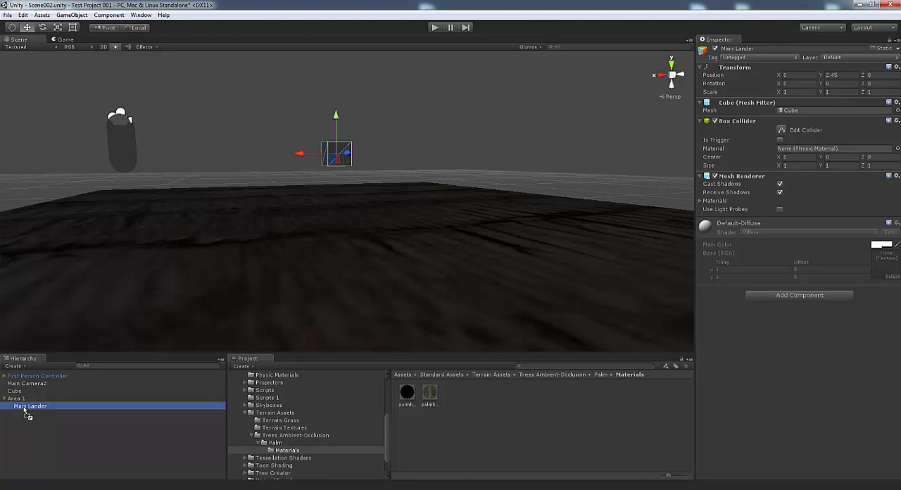
{"action": "left_click", "coordinate": [17, 393]}
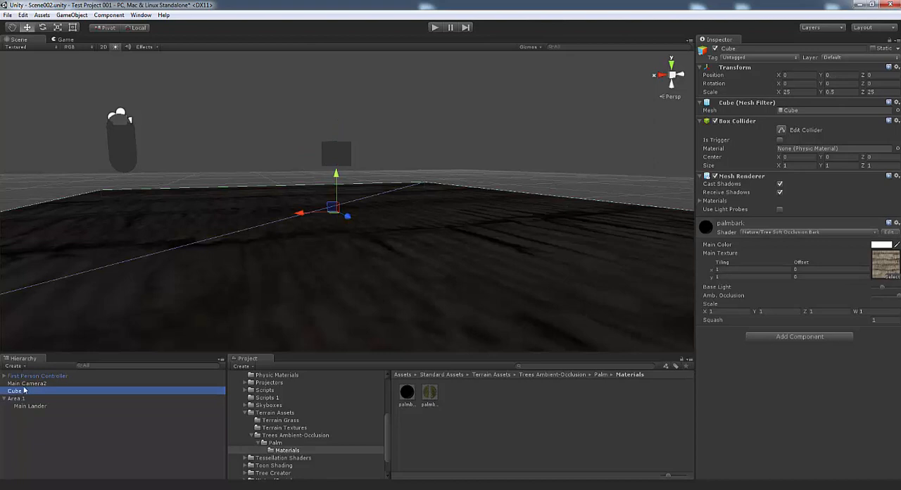
{"action": "left_click_drag", "start_coordinate": [22, 393], "coordinate": [23, 407]}
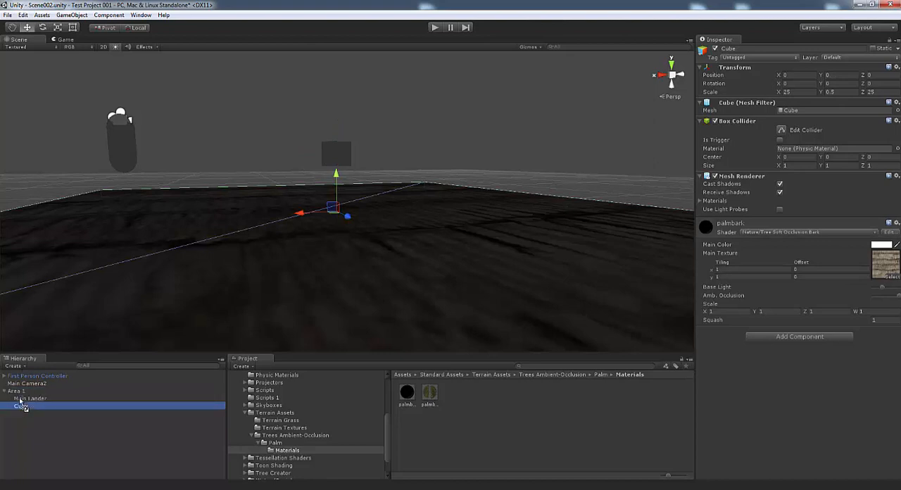
{"action": "left_click", "coordinate": [4, 391]}
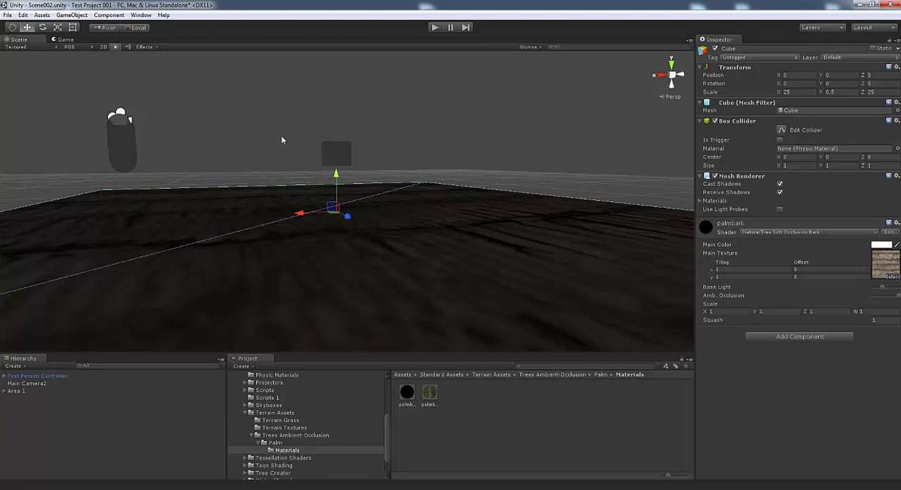
Disable the Box Collider and Mesh Renderer components of Main Lander
{"action": "left_click", "coordinate": [341, 154]}
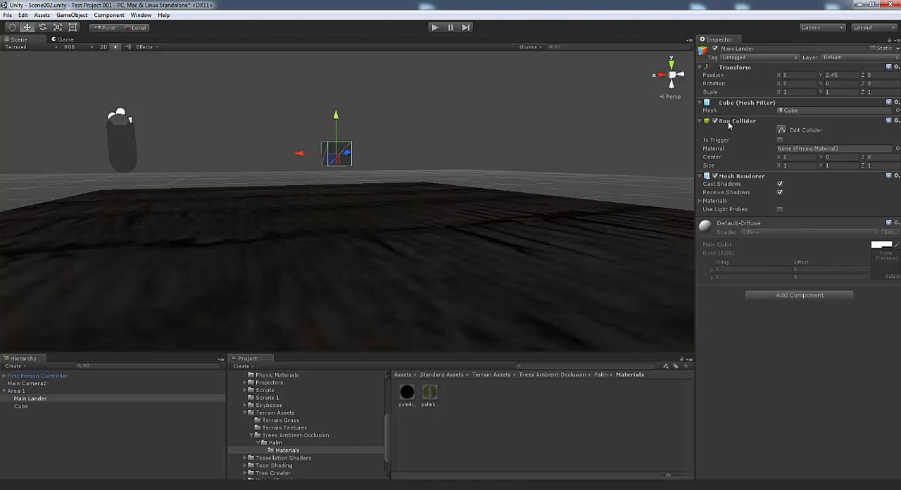
{"action": "left_click", "coordinate": [716, 122]}
{"action": "left_click", "coordinate": [715, 176]}
{"action": "key", "text": "s"}
{"action": "right_click_drag", "start_coordinate": [414, 183], "coordinate": [388, 196]}
Frame Main Lander in the view and move the First Person Controller to that spot at X 0, Y 2.45, Z 0
{"action": "double_click", "coordinate": [46, 398]}
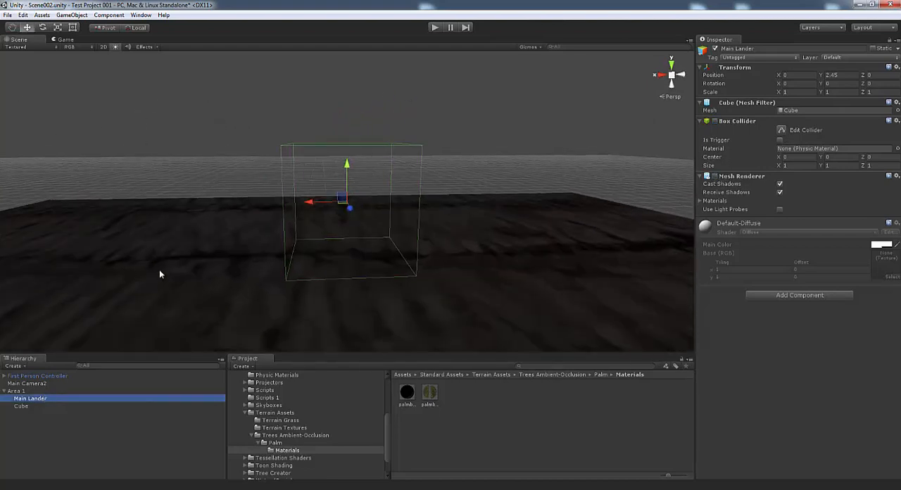
{"action": "left_click", "coordinate": [72, 15]}
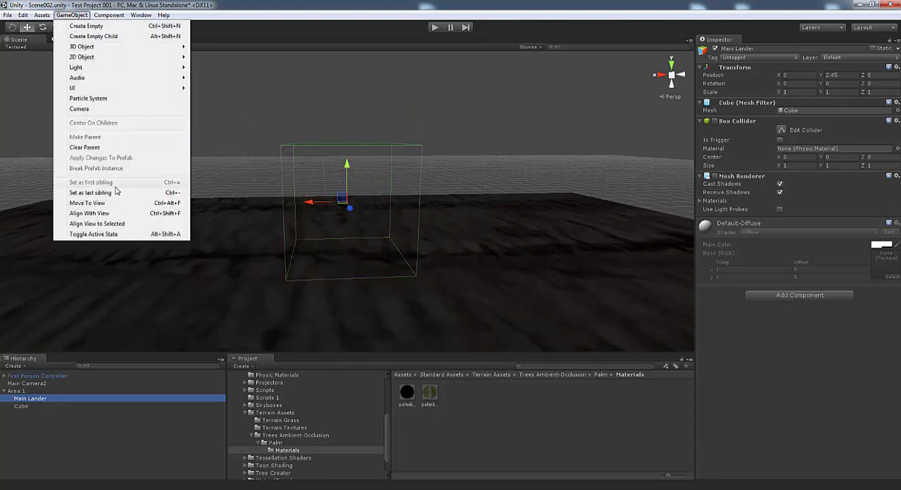
{"action": "double_click", "coordinate": [17, 376]}
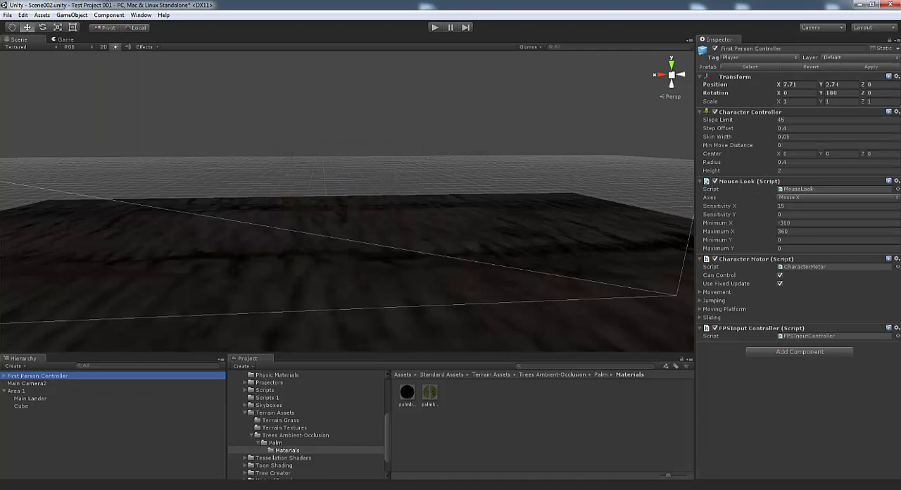
{"action": "left_click", "coordinate": [78, 17]}
{"action": "left_click", "coordinate": [116, 204]}
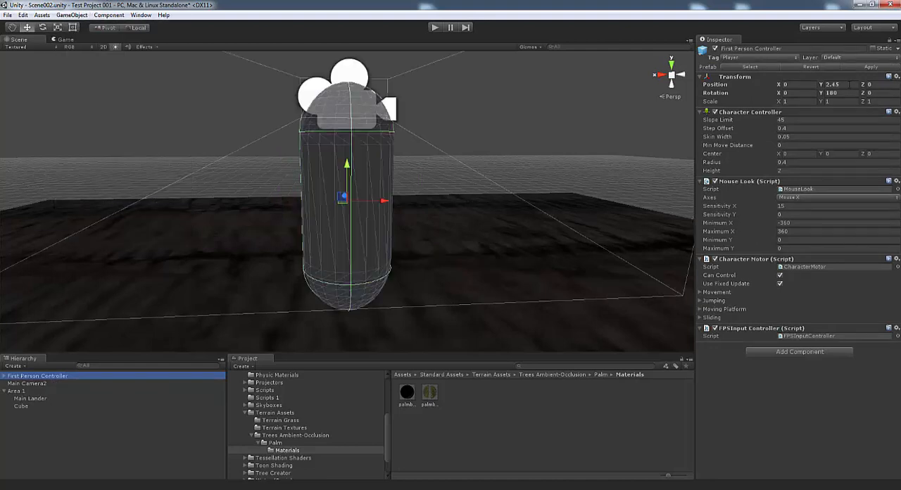
Examine the First Person Controller's placement above the slab from several sides
{"action": "key", "text": "s"}
{"action": "right_click_drag", "start_coordinate": [515, 191], "coordinate": [549, 199]}
{"action": "key", "text": "a"}
{"action": "right_click_drag", "start_coordinate": [507, 176], "coordinate": [557, 149]}
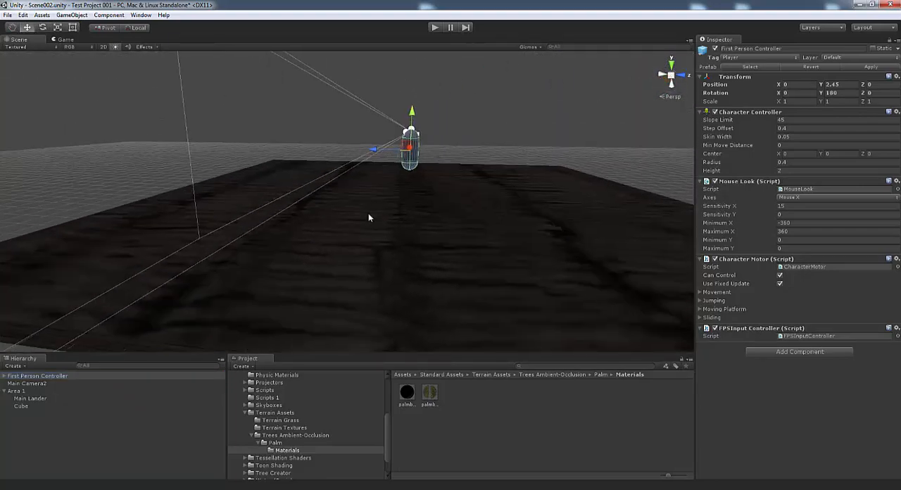
{"action": "mouse_move", "coordinate": [471, 252]}
{"action": "right_mouse_down"}
{"action": "mouse_move", "coordinate": [469, 277]}
{"action": "mouse_move", "coordinate": [503, 400]}
{"action": "mouse_move", "coordinate": [478, 199]}
{"action": "mouse_move", "coordinate": [474, 213]}
{"action": "mouse_move", "coordinate": [452, 157]}
{"action": "mouse_move", "coordinate": [436, 163]}
{"action": "mouse_move", "coordinate": [439, 237]}
{"action": "mouse_move", "coordinate": [470, 226]}
{"action": "mouse_move", "coordinate": [478, 238]}
{"action": "right_mouse_up"}
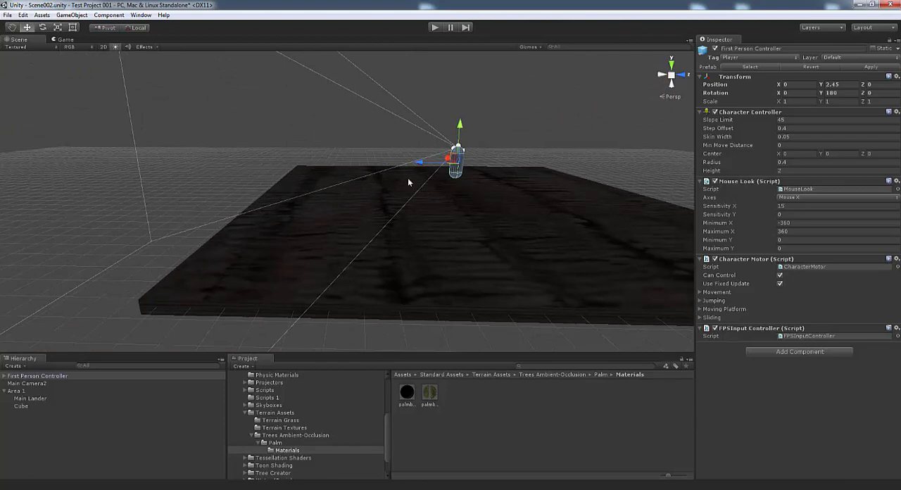
{"action": "right_click_drag", "start_coordinate": [408, 182], "coordinate": [215, 220]}
{"action": "right_click_drag", "start_coordinate": [495, 216], "coordinate": [535, 232]}
Open Scene001 from the Scenes folder, saving the changes made to Scene002
{"action": "left_click", "coordinate": [8, 16]}
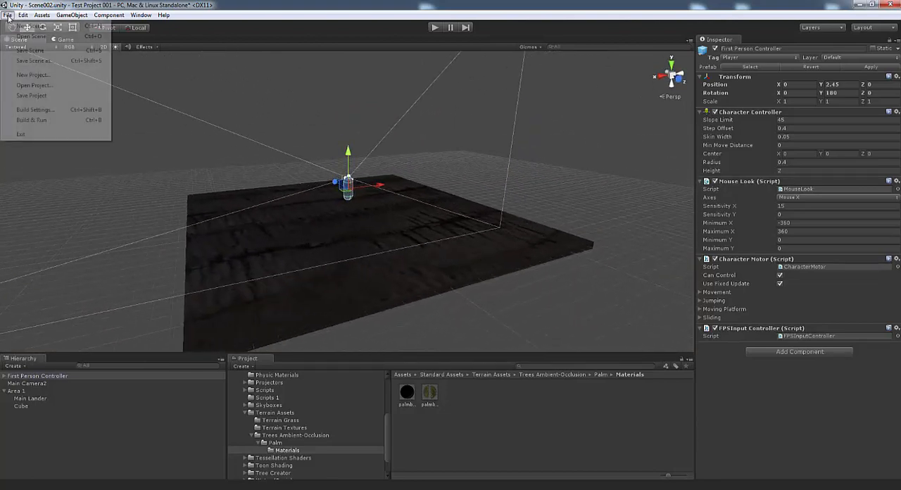
{"action": "left_click", "coordinate": [24, 39]}
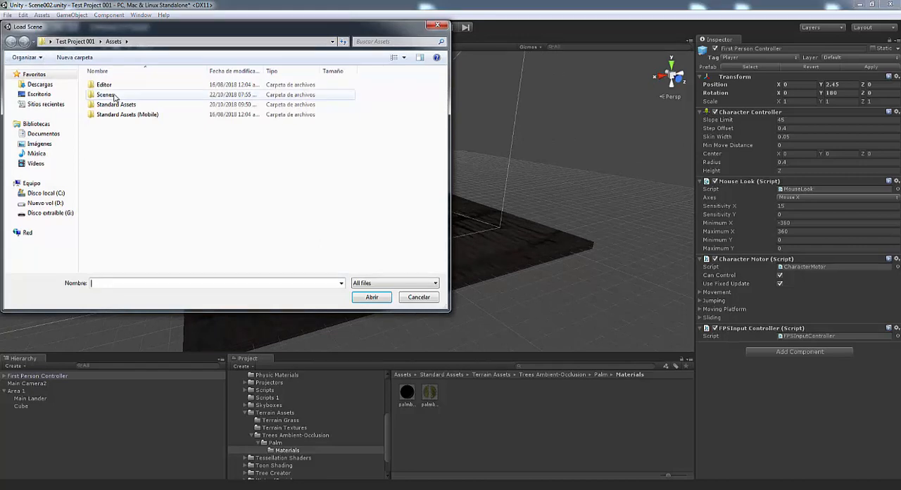
{"action": "double_click", "coordinate": [113, 94]}
{"action": "double_click", "coordinate": [111, 85]}
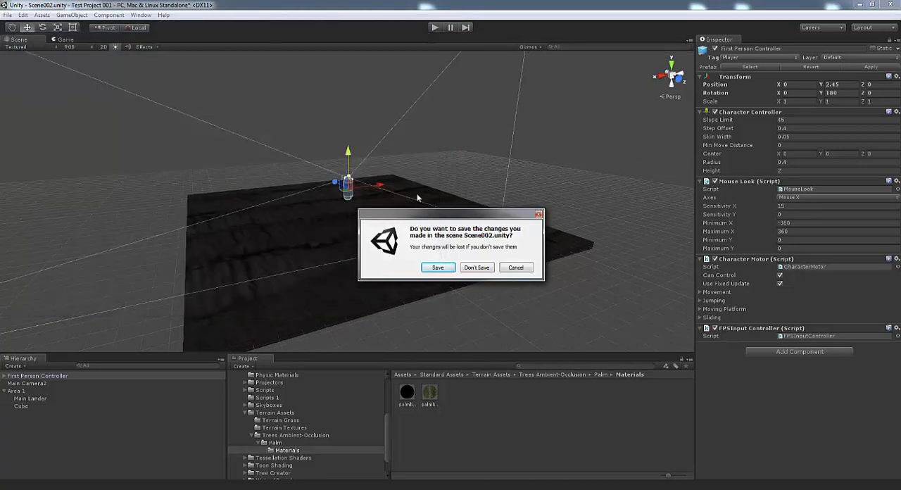
{"action": "left_click", "coordinate": [437, 268]}
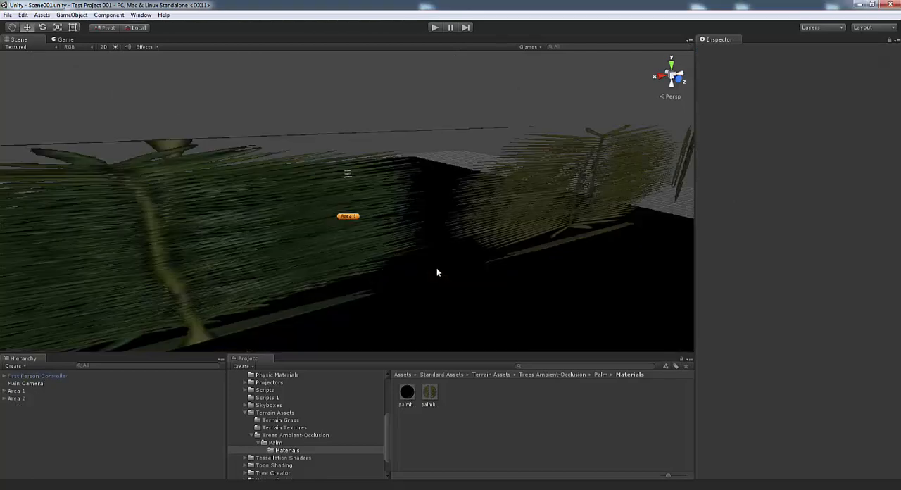
Frame the First Person Controller in Scene001 and turn on scene lighting for the scene view
{"action": "double_click", "coordinate": [29, 375]}
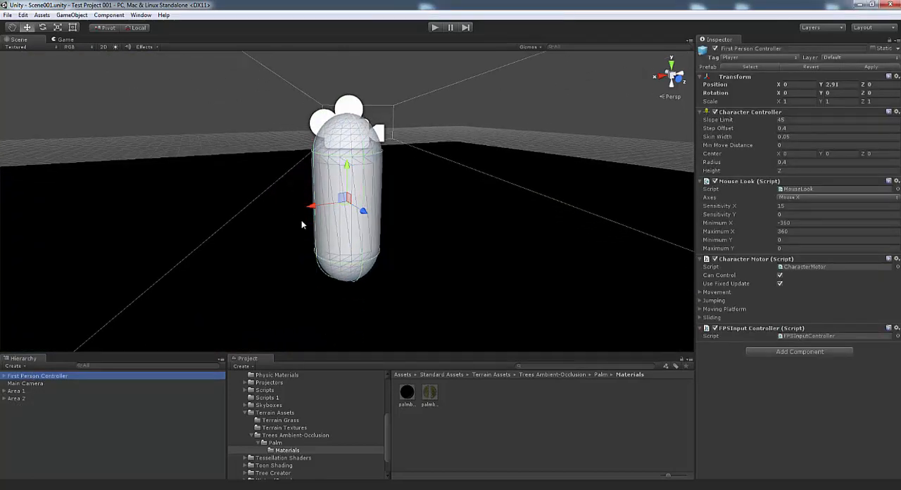
{"action": "right_click_drag", "start_coordinate": [303, 222], "coordinate": [493, 252]}
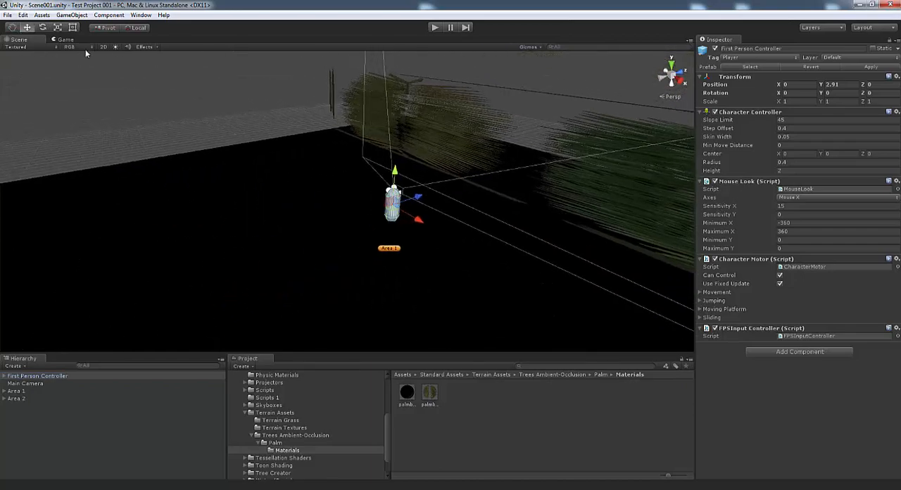
{"action": "left_click", "coordinate": [115, 47]}
{"action": "right_click_drag", "start_coordinate": [337, 238], "coordinate": [324, 205]}
Duplicate the floor cube in Area 1 and scale the copy down along Z to about 0.34
{"action": "left_click", "coordinate": [304, 237]}
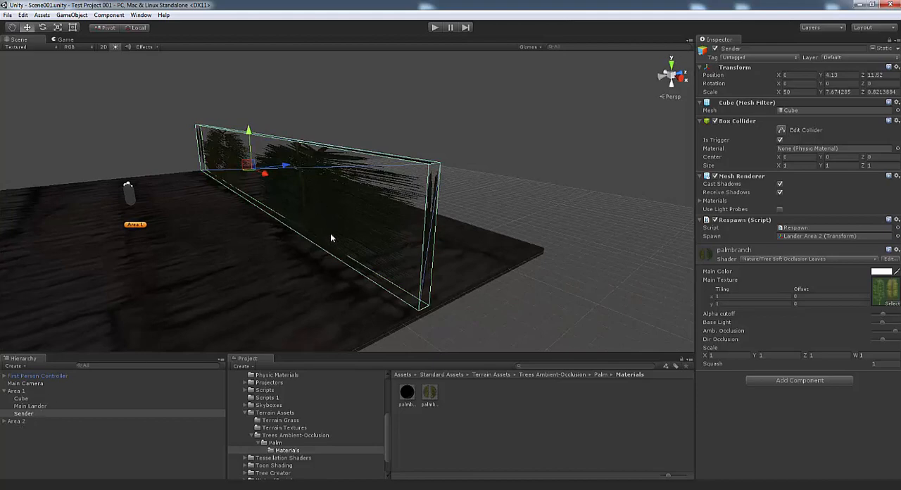
{"action": "right_click_drag", "start_coordinate": [330, 237], "coordinate": [232, 243]}
{"action": "left_click", "coordinate": [233, 243]}
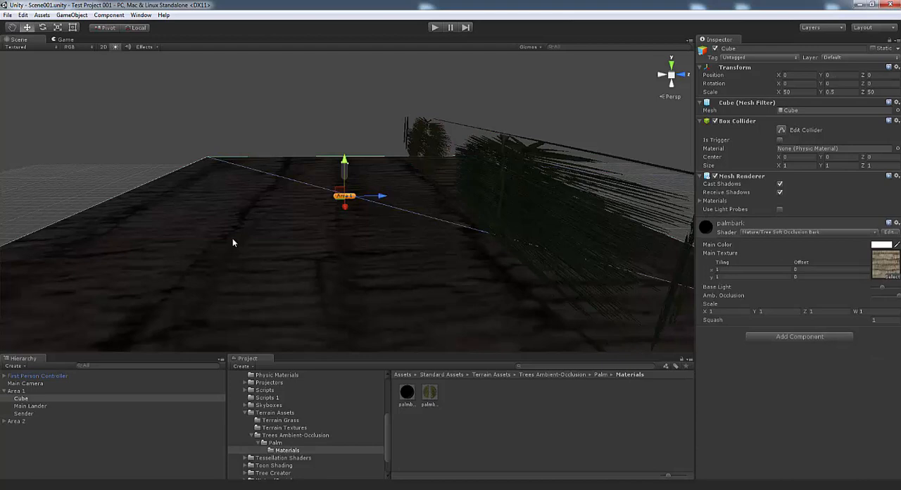
{"action": "left_click", "coordinate": [78, 16]}
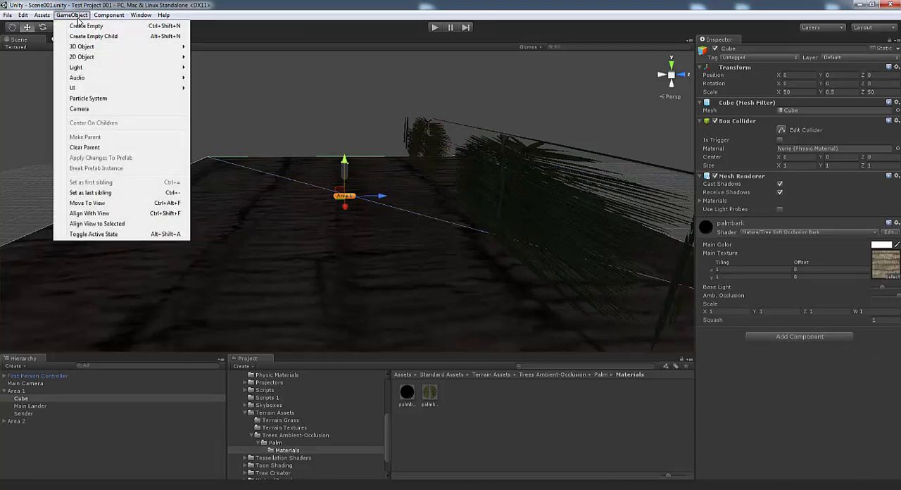
{"action": "mouse_move", "coordinate": [25, 15]}
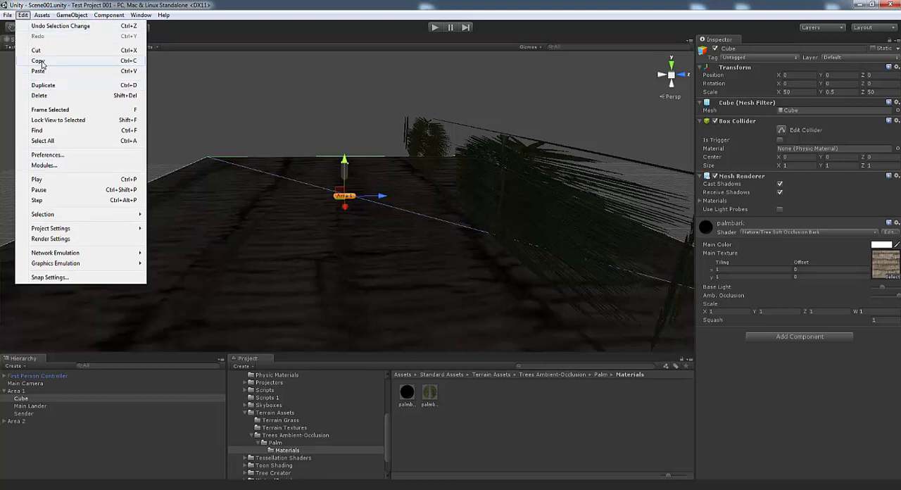
{"action": "left_click", "coordinate": [43, 86]}
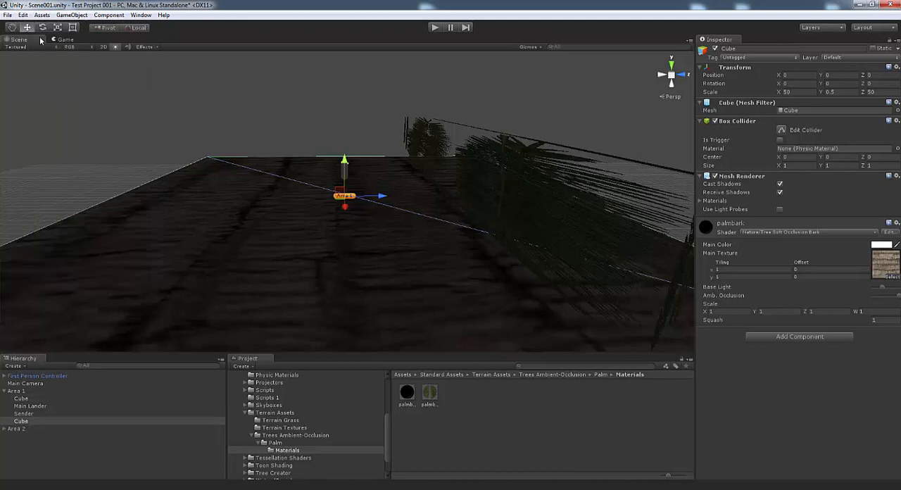
{"action": "left_click_drag", "start_coordinate": [383, 200], "coordinate": [343, 201]}
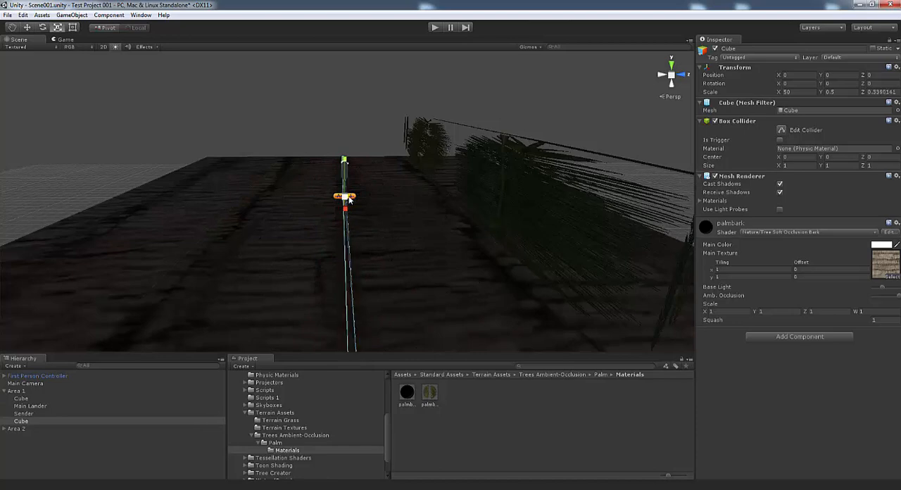
Scale the thin Area 1 cube up to about 1.89 along Y and move it to about Y 1.26, Z -17.72
{"action": "left_click_drag", "start_coordinate": [409, 226], "coordinate": [369, 191], "text": "alt"}
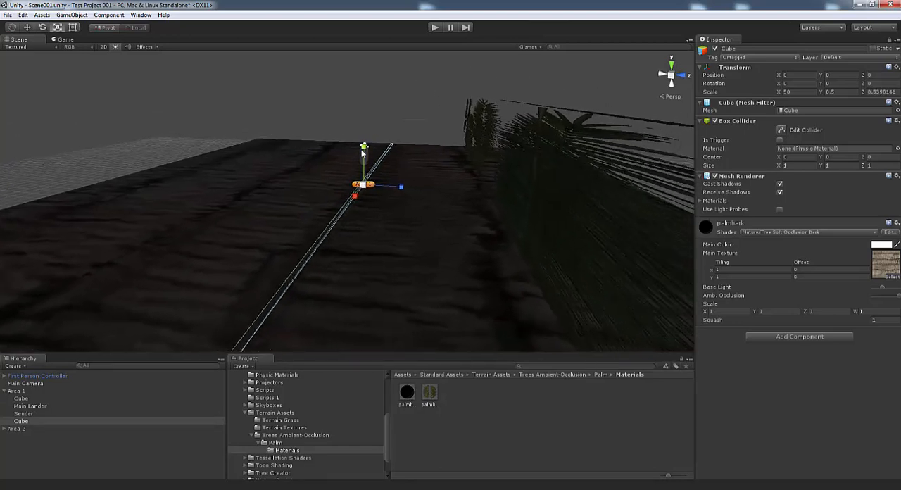
{"action": "left_click_drag", "start_coordinate": [363, 151], "coordinate": [365, 53]}
{"action": "left_click", "coordinate": [28, 28]}
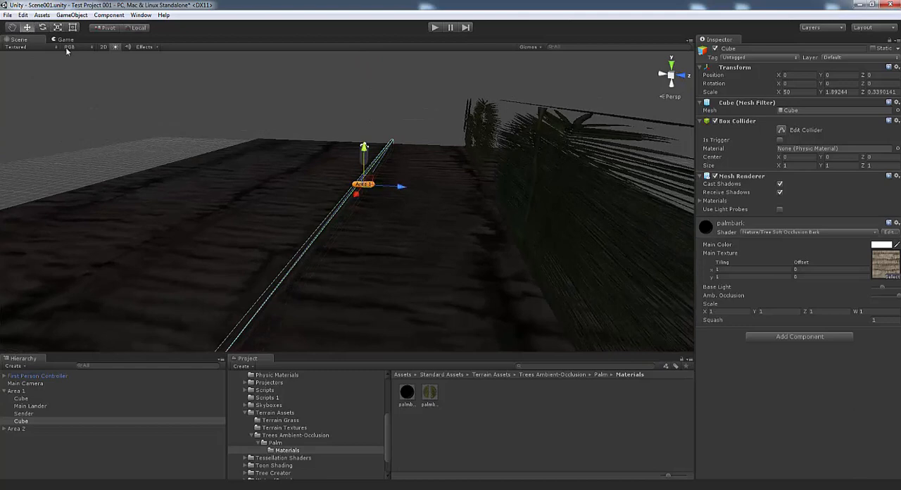
{"action": "left_click_drag", "start_coordinate": [364, 149], "coordinate": [364, 139]}
{"action": "left_click_drag", "start_coordinate": [399, 172], "coordinate": [222, 183]}
{"action": "right_click_drag", "start_coordinate": [271, 226], "coordinate": [230, 216]}
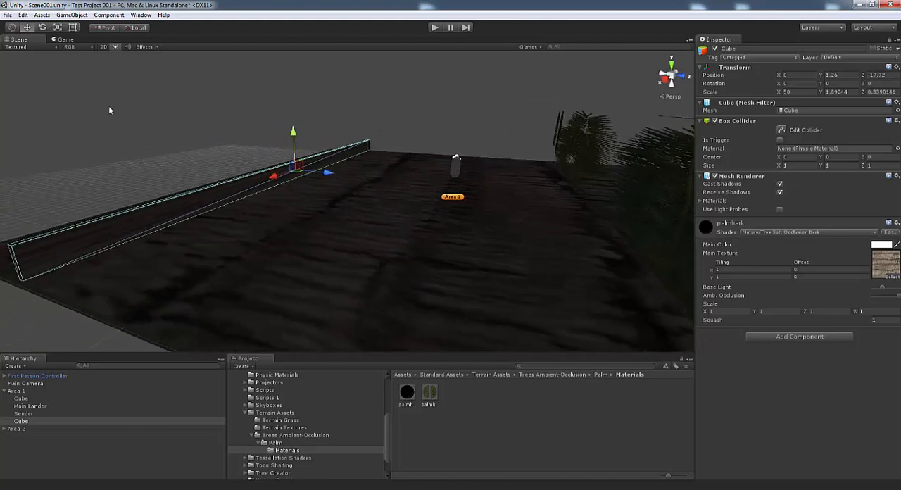
Shorten the wall cube to about 11.53 along X and set its Y rotation to 90
{"action": "left_click", "coordinate": [59, 28]}
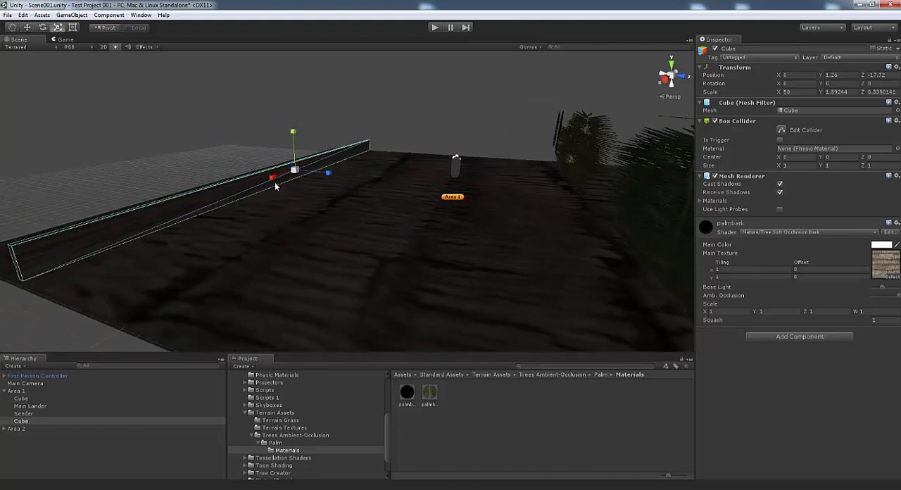
{"action": "left_click_drag", "start_coordinate": [272, 178], "coordinate": [70, 62]}
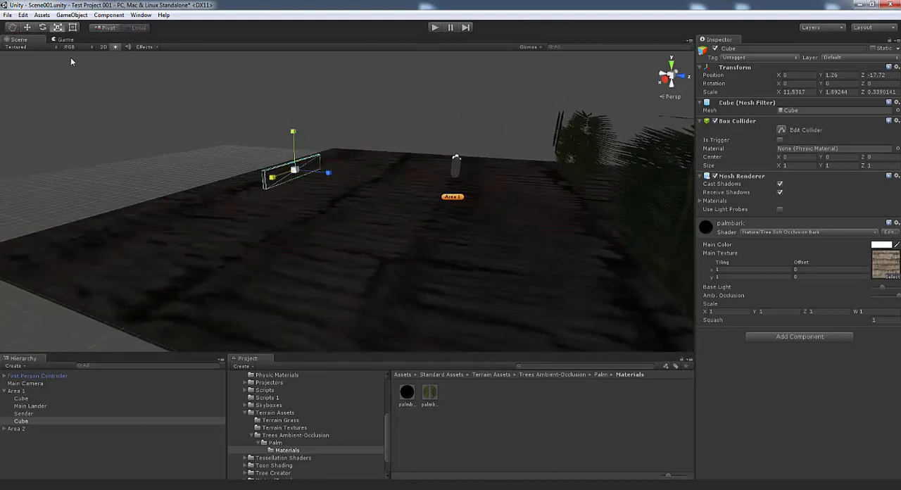
{"action": "key", "text": "w"}
{"action": "right_click_drag", "start_coordinate": [352, 225], "coordinate": [329, 211]}
{"action": "left_click_drag", "start_coordinate": [335, 163], "coordinate": [342, 159]}
{"action": "mouse_move", "coordinate": [459, 229]}
{"action": "right_mouse_down"}
{"action": "mouse_move", "coordinate": [483, 239]}
{"action": "mouse_move", "coordinate": [468, 234]}
{"action": "right_mouse_up"}
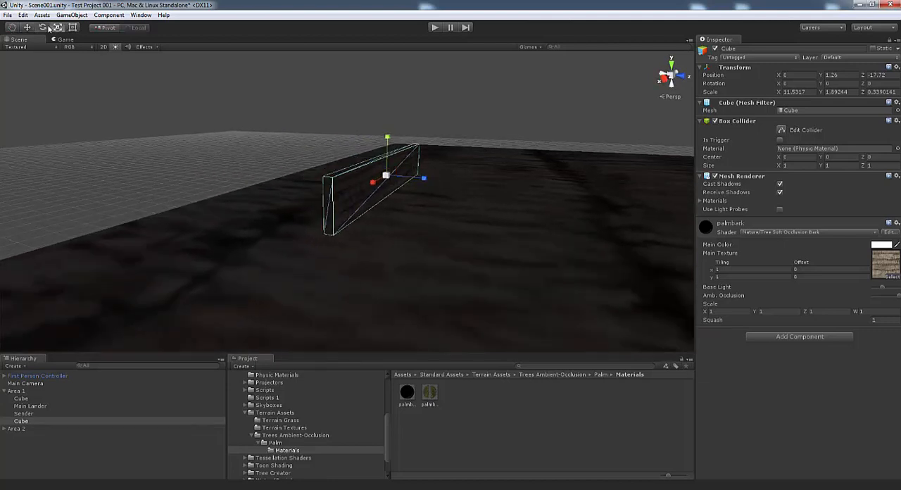
{"action": "left_click", "coordinate": [42, 28]}
{"action": "left_click_drag", "start_coordinate": [395, 188], "coordinate": [457, 144]}
{"action": "left_click", "coordinate": [850, 84]}
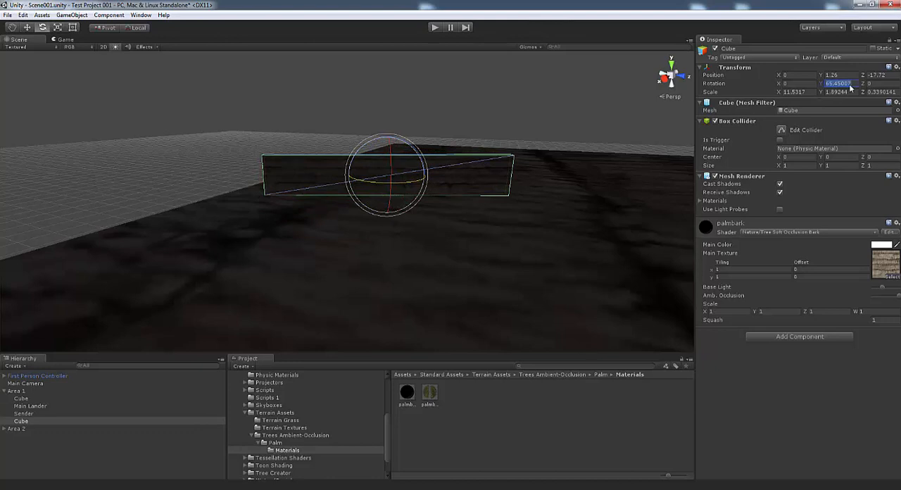
{"action": "type", "text": "90"}
Move the rotated wall along Z to about -19.2, toward the edge of the floor
{"action": "left_click", "coordinate": [31, 26]}
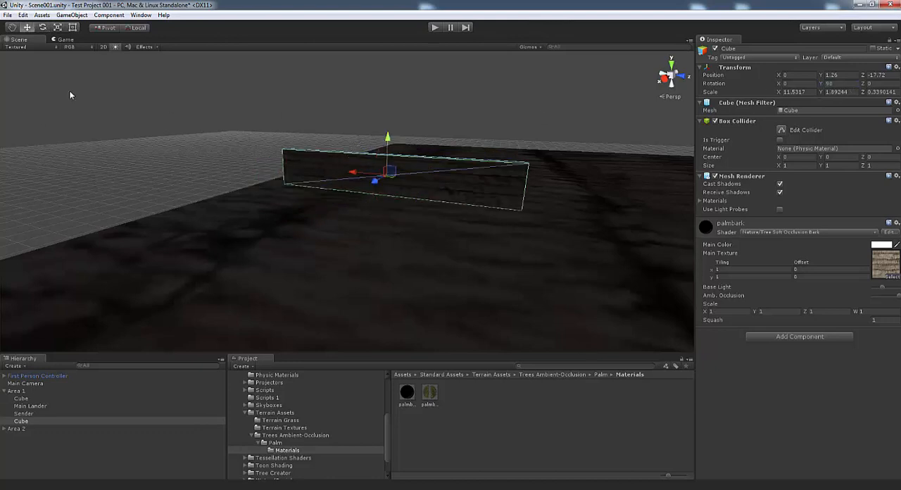
{"action": "left_click_drag", "start_coordinate": [71, 94], "coordinate": [170, 126], "text": "alt"}
{"action": "left_click_drag", "start_coordinate": [552, 161], "coordinate": [523, 160]}
{"action": "left_click_drag", "start_coordinate": [525, 191], "coordinate": [521, 203], "text": "alt"}
Duplicate the wall and move the copy along X to about 6.12 as a parallel second wall
{"action": "left_click", "coordinate": [23, 15]}
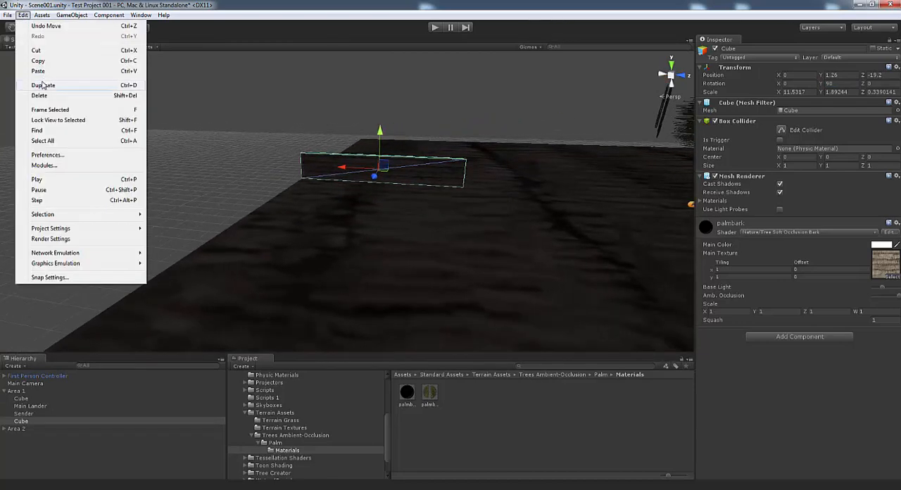
{"action": "left_click", "coordinate": [44, 84]}
{"action": "left_click_drag", "start_coordinate": [155, 184], "coordinate": [238, 152], "text": "alt"}
Duplicate the second wall and set the copy's Y rotation to 0
{"action": "left_click", "coordinate": [23, 15]}
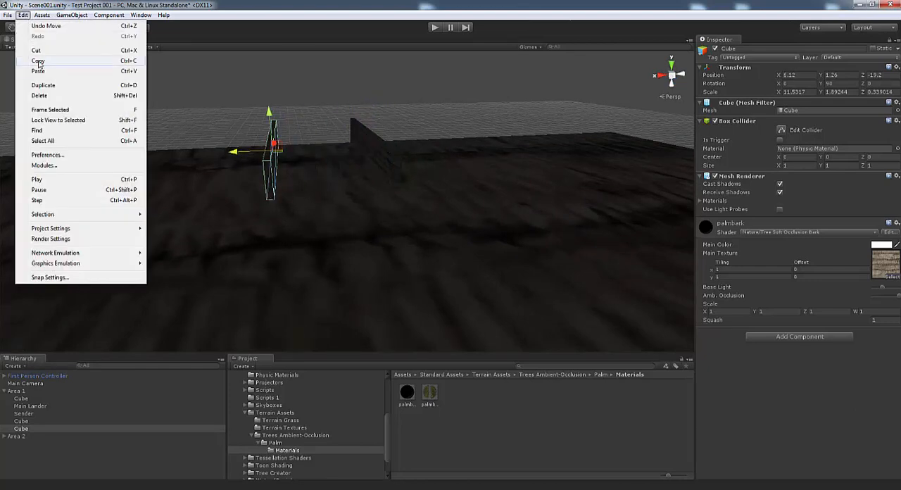
{"action": "left_click", "coordinate": [43, 85]}
{"action": "left_click", "coordinate": [42, 28]}
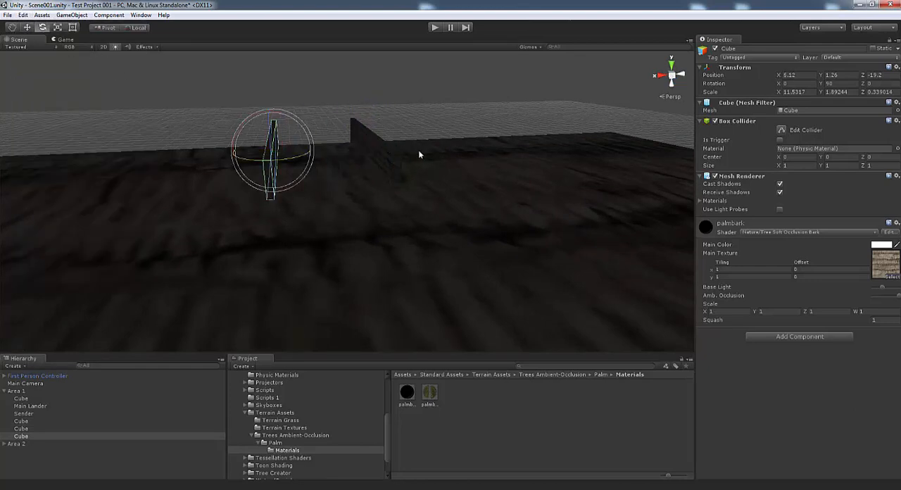
{"action": "left_click", "coordinate": [836, 84]}
{"action": "type", "text": "0"}
Move the third wall to about X 2.73, Z -24.64 so it spans the far end of the two side walls
{"action": "left_click", "coordinate": [28, 28]}
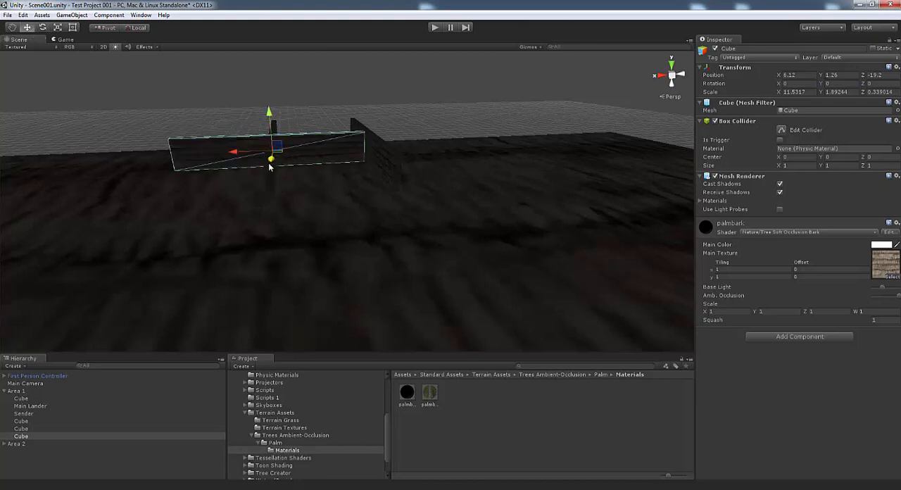
{"action": "left_click_drag", "start_coordinate": [240, 156], "coordinate": [294, 160]}
{"action": "left_click_drag", "start_coordinate": [294, 159], "coordinate": [474, 175], "text": "alt"}
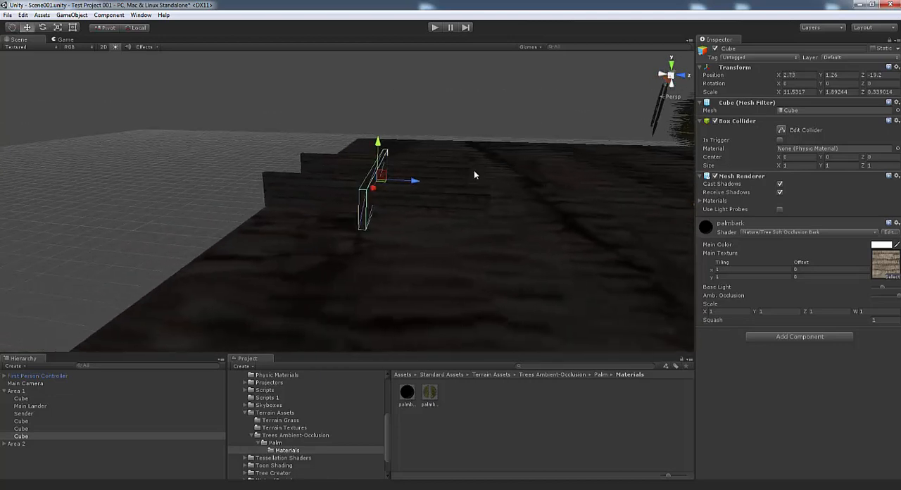
{"action": "left_click_drag", "start_coordinate": [411, 183], "coordinate": [278, 180]}
Select the two parallel side walls and shift them together along Z to about -18.66
{"action": "left_click", "coordinate": [392, 169]}
{"action": "left_click", "coordinate": [382, 195], "text": "shift"}
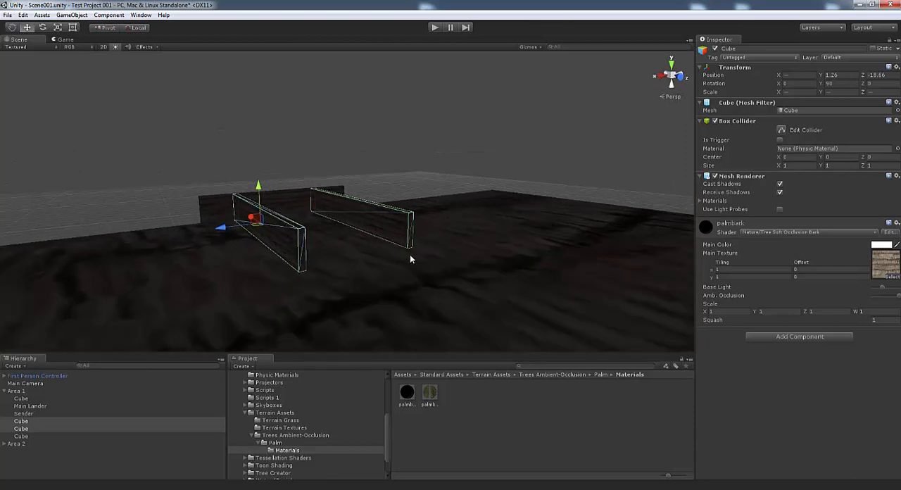
{"action": "left_click_drag", "start_coordinate": [413, 260], "coordinate": [565, 242], "text": "alt"}
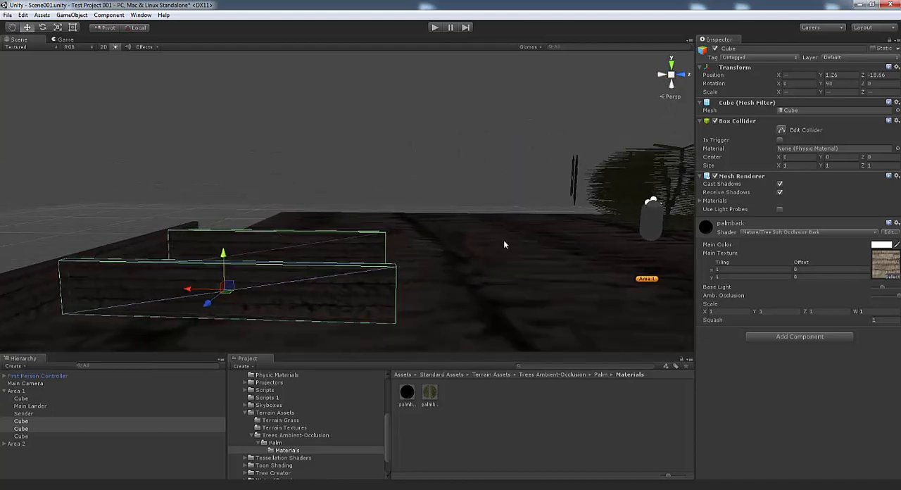
{"action": "left_click_drag", "start_coordinate": [458, 296], "coordinate": [372, 281], "text": "alt"}
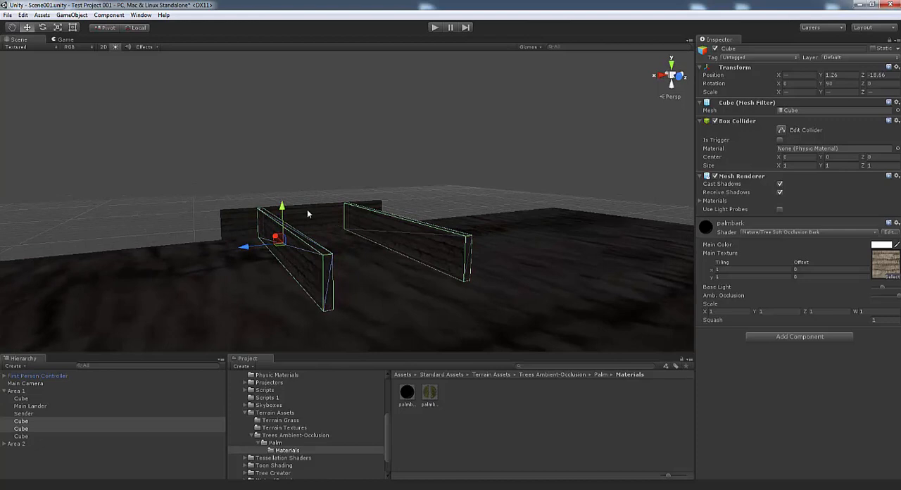
Apply the palmbranch material to the end wall and make its Box Collider a trigger
{"action": "key", "text": "ctrl+z"}
{"action": "left_click_drag", "start_coordinate": [430, 392], "coordinate": [328, 226]}
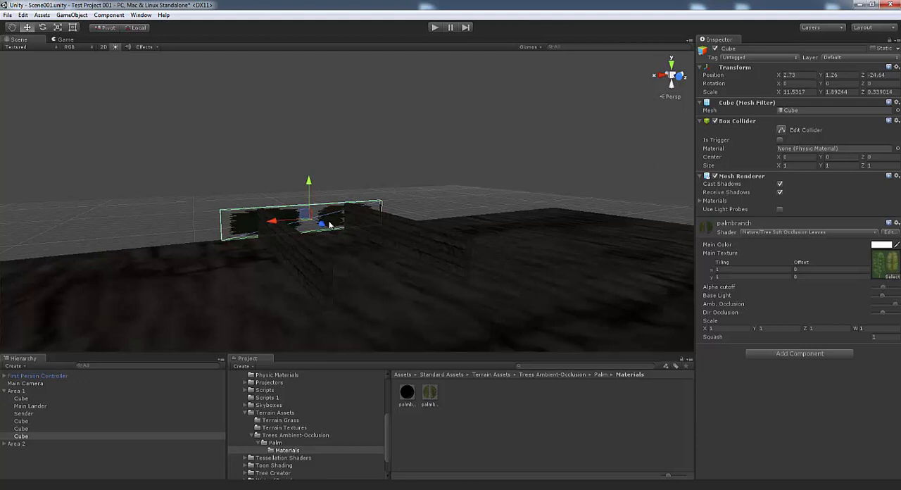
{"action": "left_click_drag", "start_coordinate": [329, 224], "coordinate": [327, 228], "text": "alt"}
{"action": "mouse_move", "coordinate": [365, 230]}
{"action": "left_mouse_down", "text": "alt"}
{"action": "mouse_move", "coordinate": [403, 235]}
{"action": "mouse_move", "coordinate": [340, 227]}
{"action": "mouse_move", "coordinate": [356, 223]}
{"action": "left_mouse_up", "text": "alt"}
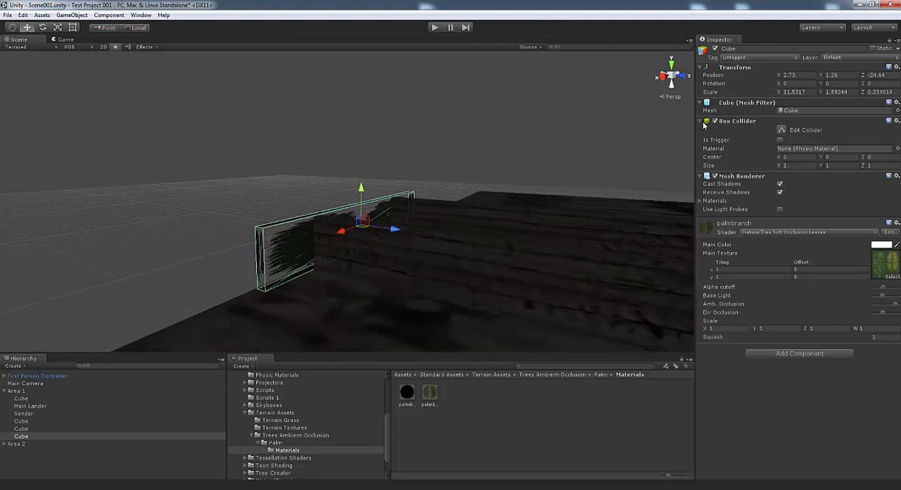
{"action": "left_click", "coordinate": [779, 140]}
Collapse the Terrain Assets folder and browse to the Scripts 1 folder in Standard Assets
{"action": "left_click", "coordinate": [245, 412]}
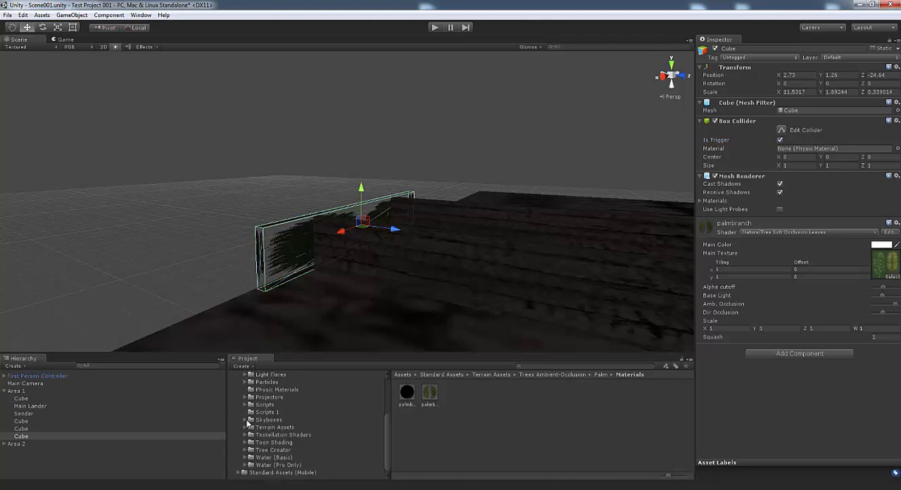
{"action": "mouse_move", "coordinate": [387, 439]}
{"action": "left_mouse_down"}
{"action": "mouse_move", "coordinate": [390, 409]}
{"action": "mouse_move", "coordinate": [390, 442]}
{"action": "left_mouse_up"}
{"action": "left_click", "coordinate": [266, 406]}
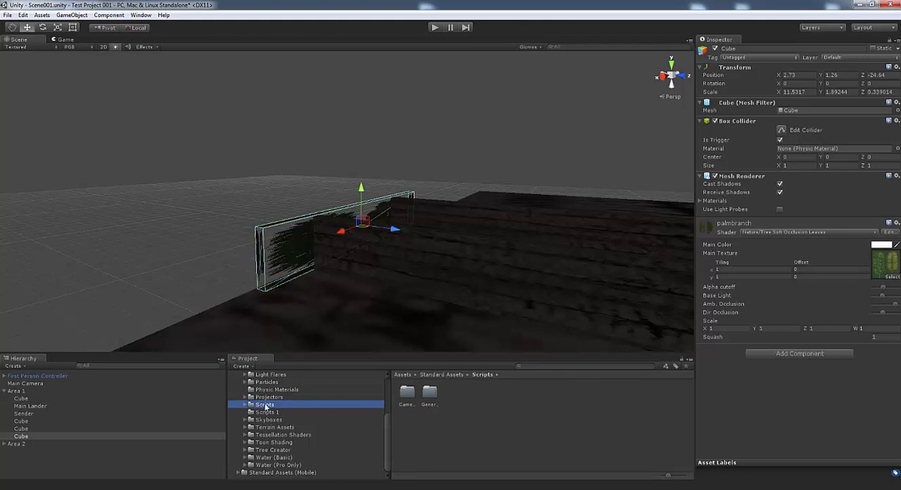
{"action": "left_click", "coordinate": [268, 413]}
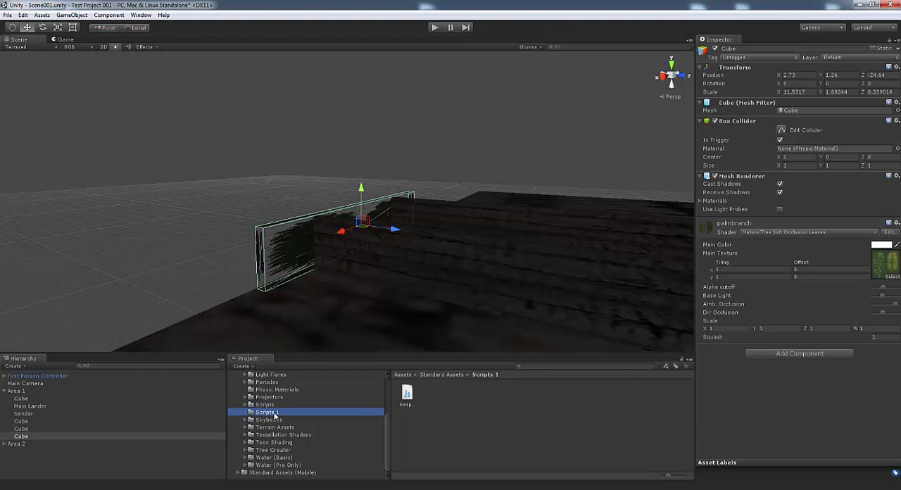
{"action": "right_click", "coordinate": [366, 450]}
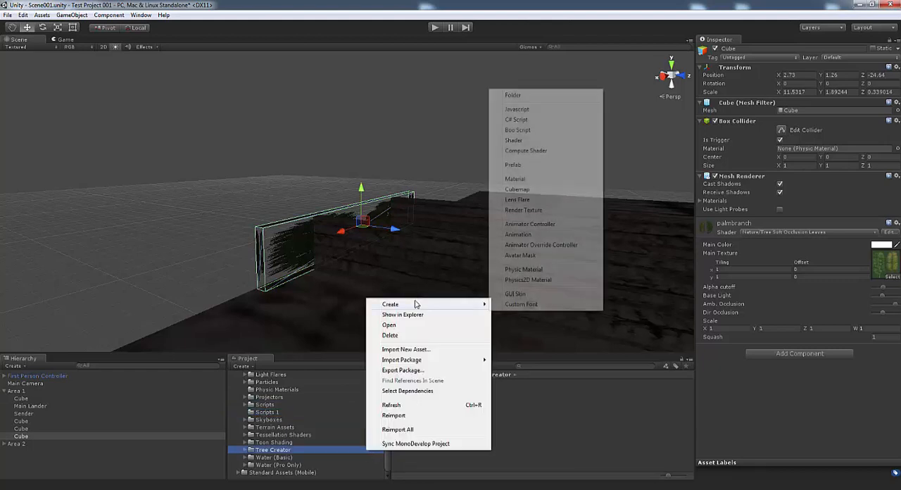
{"action": "left_click", "coordinate": [334, 352]}
{"action": "left_click_drag", "start_coordinate": [386, 415], "coordinate": [386, 372]}
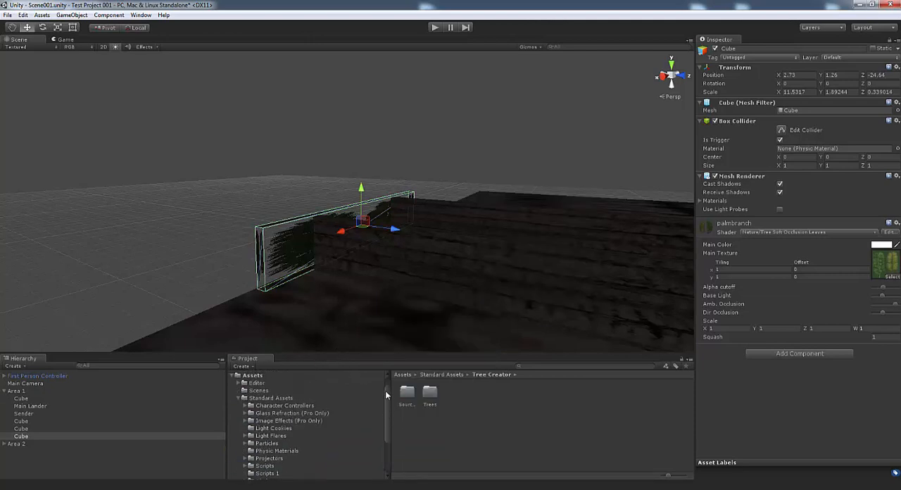
{"action": "left_click", "coordinate": [266, 399]}
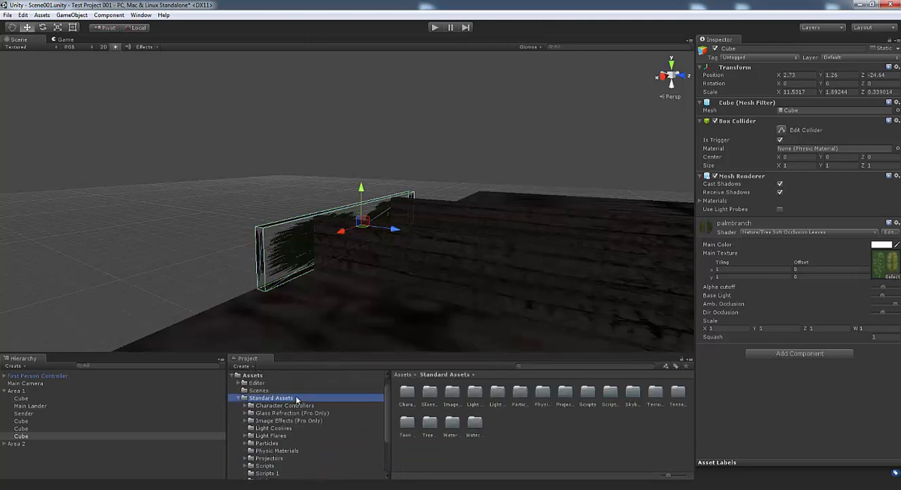
{"action": "right_click", "coordinate": [296, 398]}
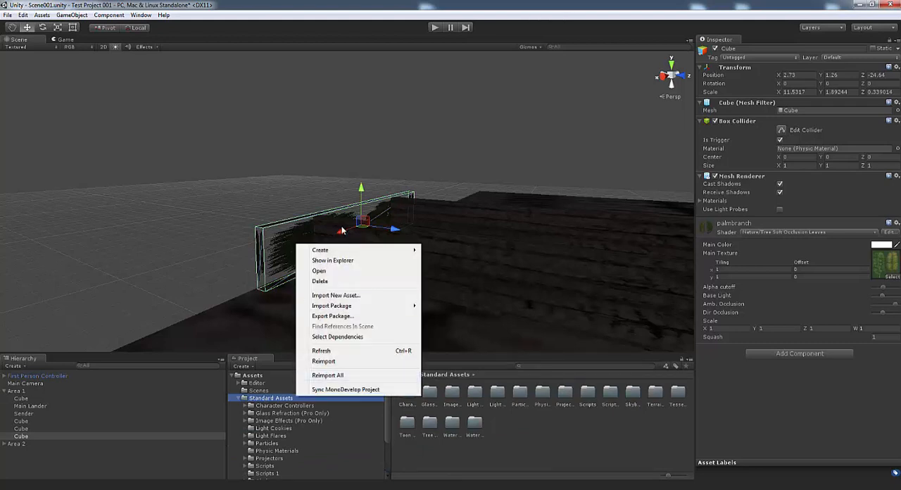
{"action": "mouse_move", "coordinate": [328, 255]}
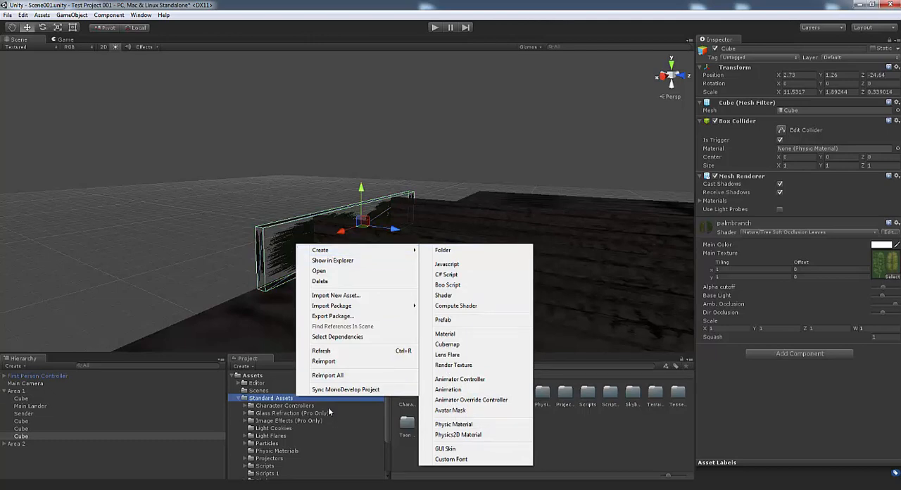
{"action": "left_click", "coordinate": [385, 428]}
{"action": "left_click_drag", "start_coordinate": [386, 433], "coordinate": [385, 447]}
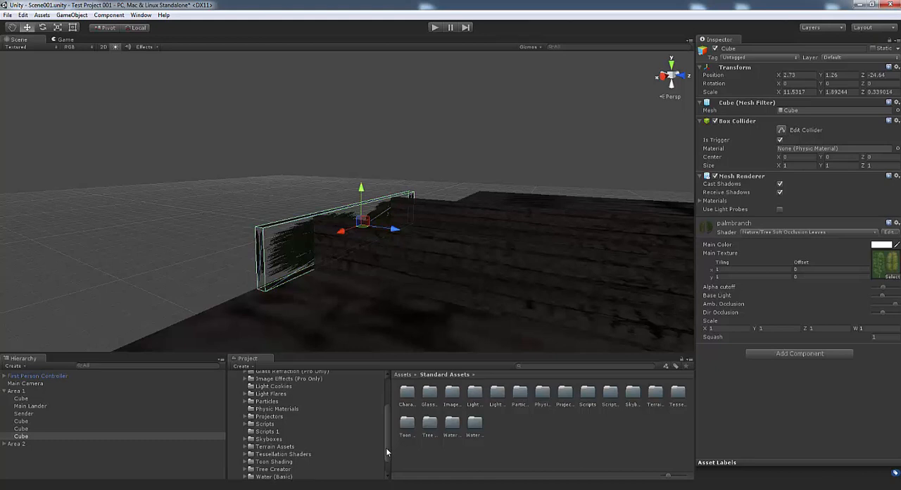
Create a new JavaScript file named TransCollider in the Scripts 1 folder, next to the Respawn script
{"action": "left_click", "coordinate": [274, 431]}
{"action": "left_click", "coordinate": [407, 394]}
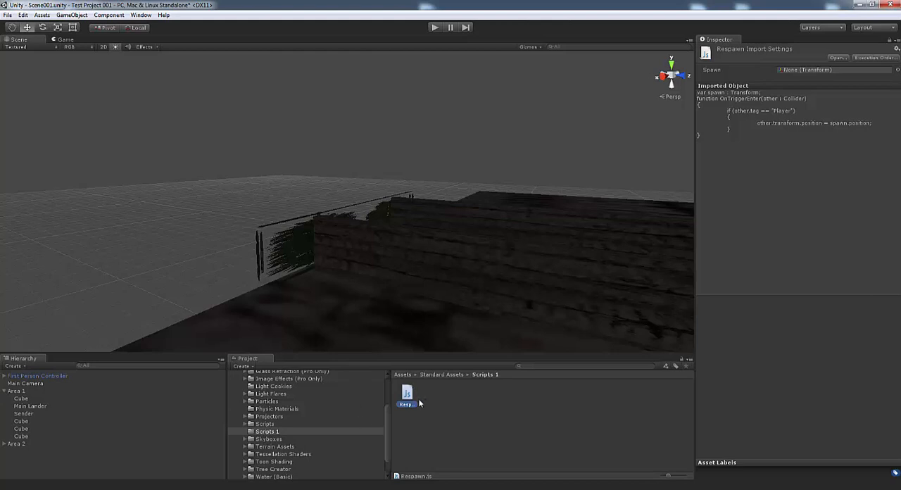
{"action": "right_click", "coordinate": [461, 434]}
{"action": "mouse_move", "coordinate": [493, 285]}
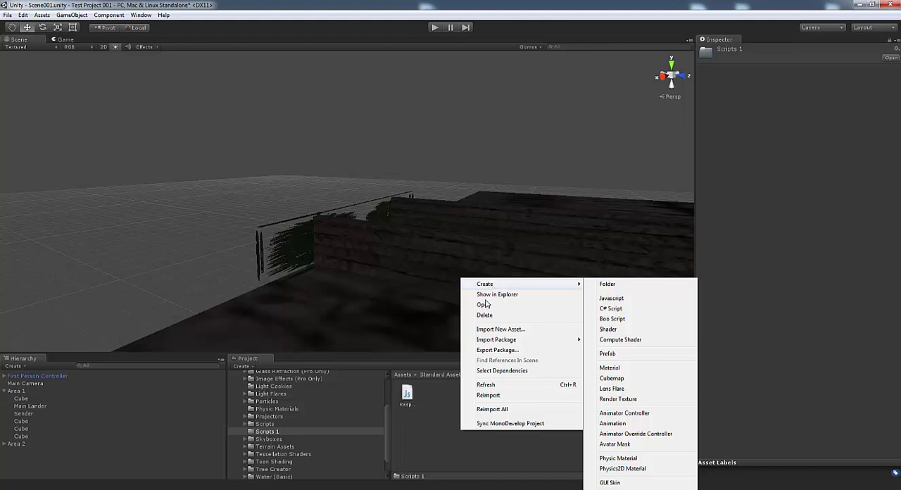
{"action": "right_click", "coordinate": [439, 428]}
{"action": "right_click", "coordinate": [607, 415]}
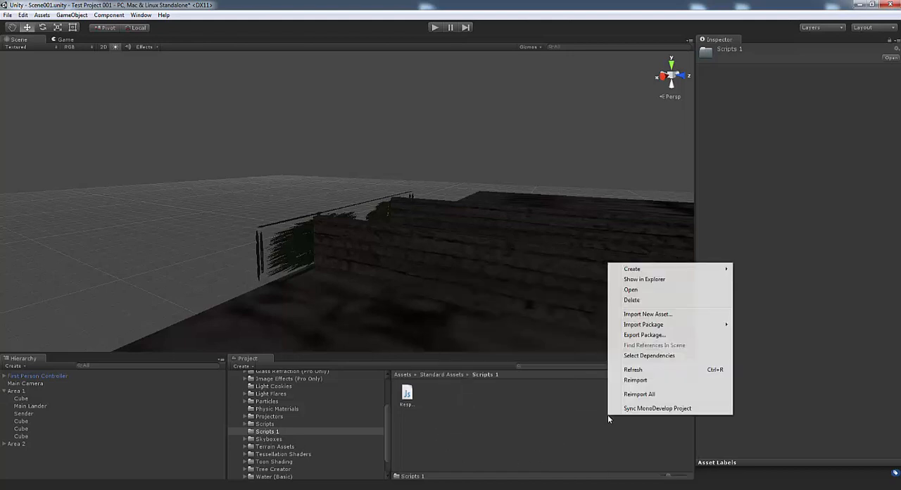
{"action": "mouse_move", "coordinate": [645, 271]}
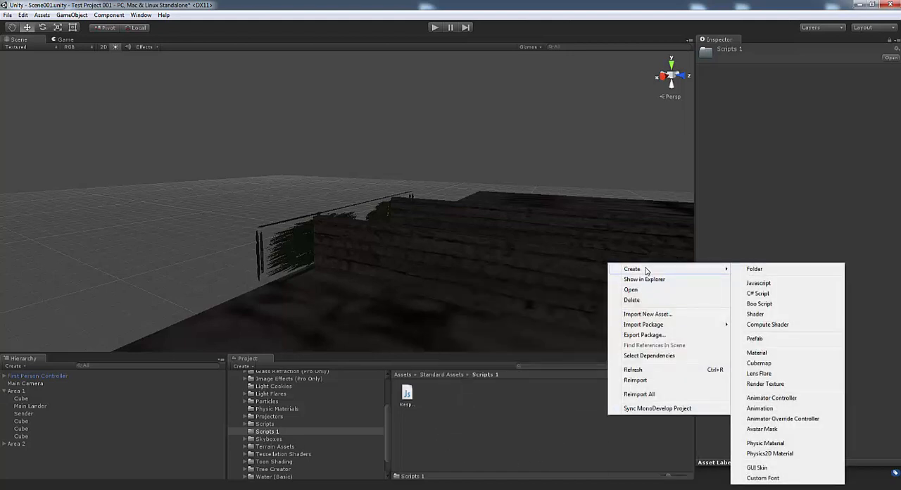
{"action": "left_click", "coordinate": [758, 283]}
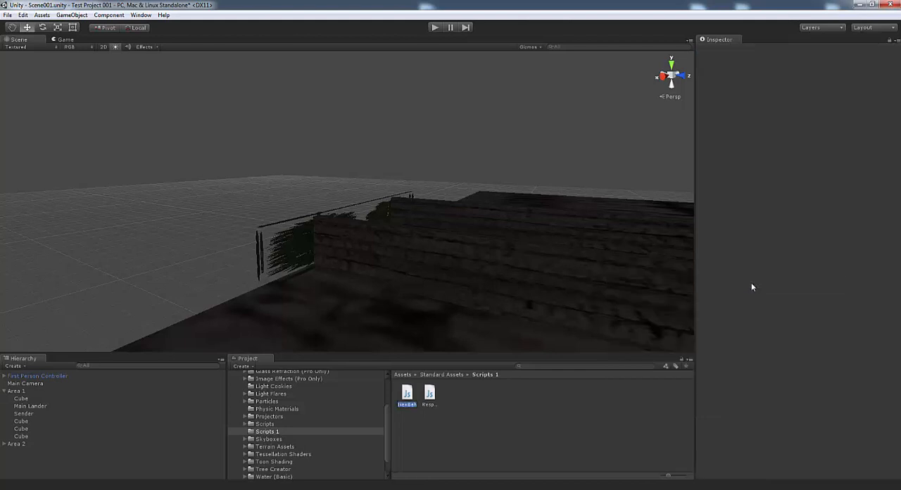
{"action": "type", "text": "Trans"}
{"action": "type", "text": "Collider"}
{"action": "key", "text": "Return"}
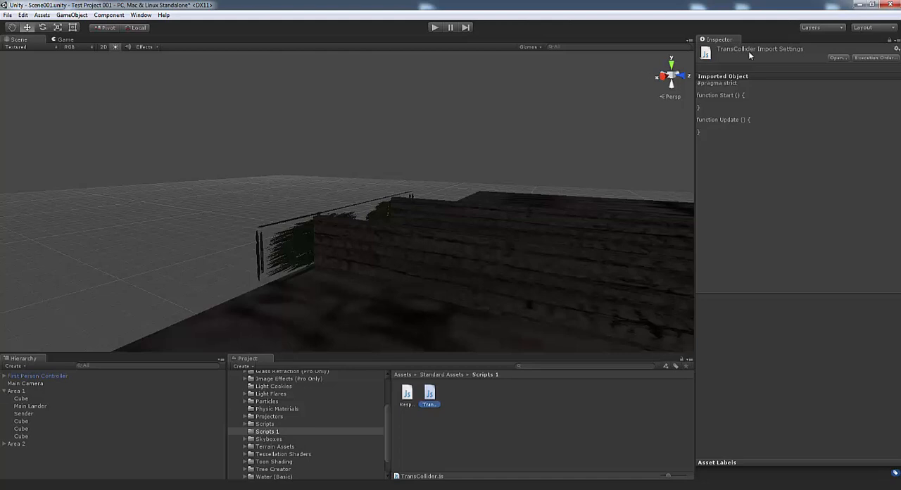
Open TransCollider in MonoDevelop and replace its default code with the copied OnTriggerEnter function that loads "Scene002" for objects tagged "Player"
{"action": "double_click", "coordinate": [430, 395]}
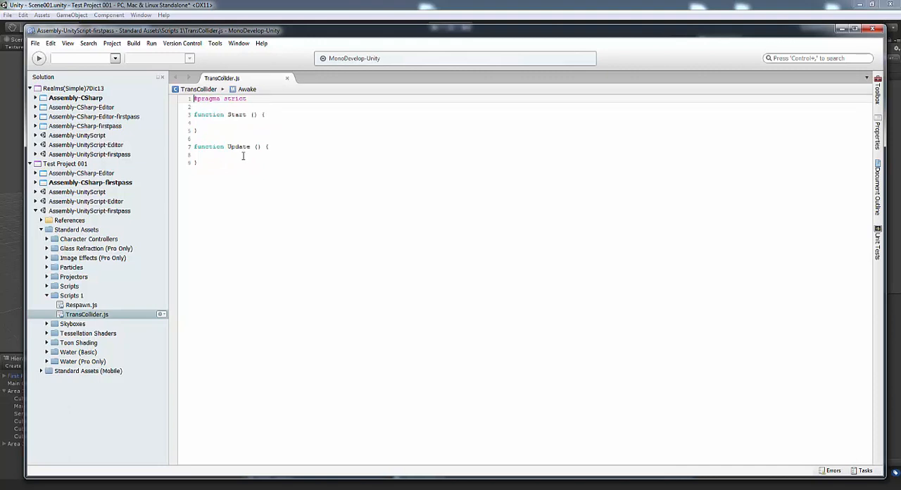
{"action": "left_click_drag", "start_coordinate": [207, 161], "coordinate": [190, 101]}
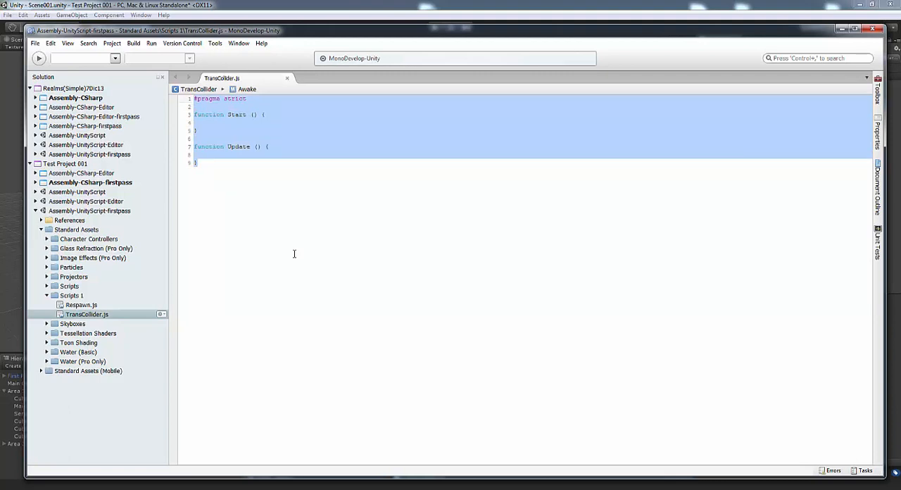
{"action": "key", "text": "BackSpace"}
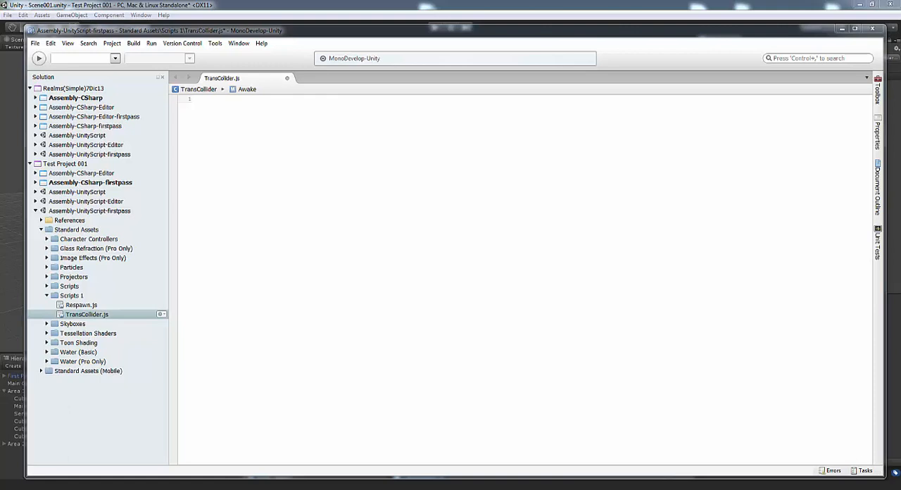
{"action": "right_click", "coordinate": [222, 101]}
{"action": "left_click", "coordinate": [252, 145]}
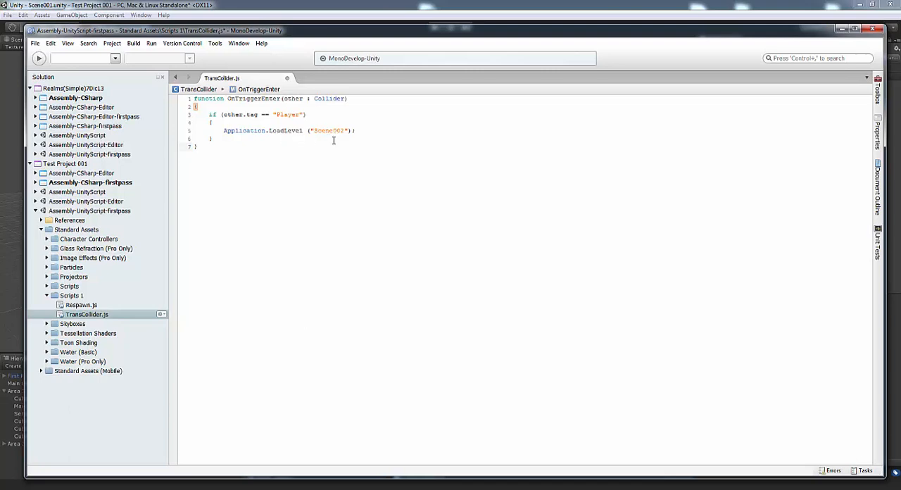
{"action": "left_click", "coordinate": [333, 131]}
{"action": "left_click", "coordinate": [201, 147]}
{"action": "left_click", "coordinate": [224, 139]}
{"action": "left_click", "coordinate": [201, 147]}
{"action": "left_click", "coordinate": [222, 140]}
{"action": "left_click", "coordinate": [202, 148]}
Save the script under the new name TransColliderScene002.js in the Scripts 1 folder and close its document
{"action": "left_click", "coordinate": [36, 43]}
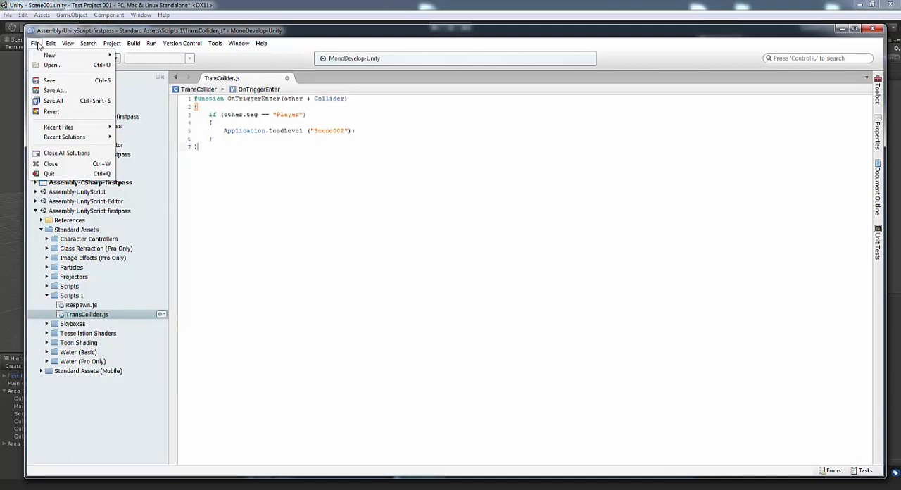
{"action": "left_click", "coordinate": [54, 90]}
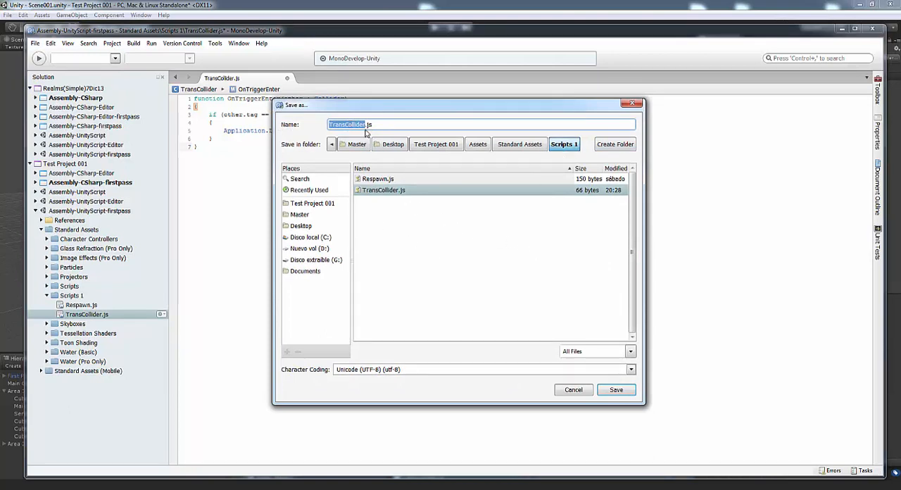
{"action": "left_click", "coordinate": [367, 124]}
{"action": "type", "text": "Scene002"}
{"action": "left_click", "coordinate": [616, 390]}
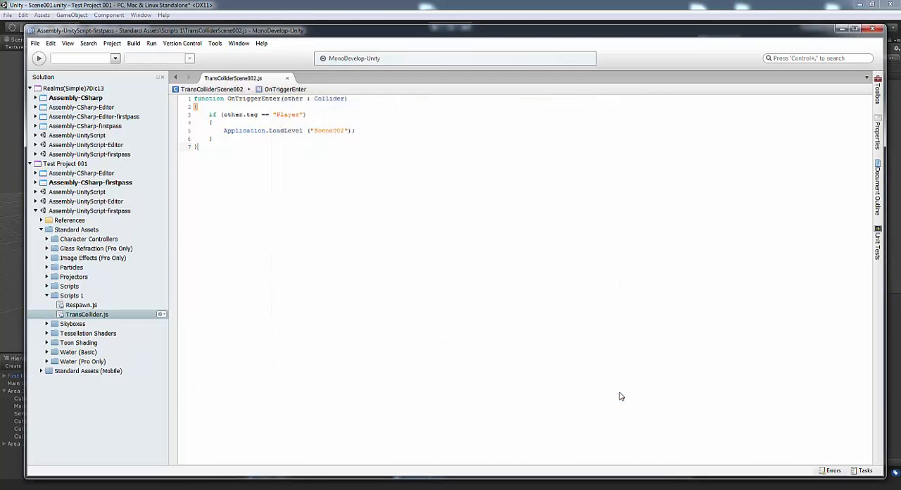
{"action": "left_click", "coordinate": [287, 78]}
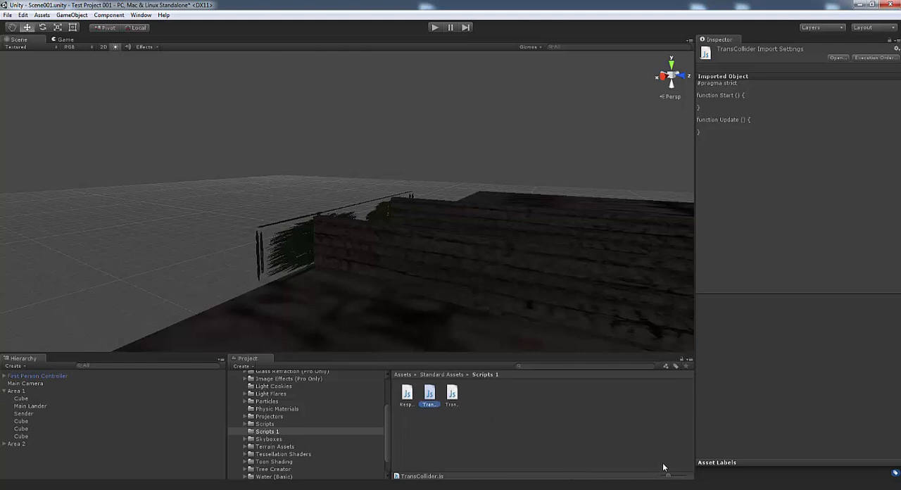
Return to Unity, show the Scripts 1 assets as a list, and attach TransColliderScene002 to the palmbranch trigger wall
{"action": "left_click_drag", "start_coordinate": [669, 478], "coordinate": [662, 477]}
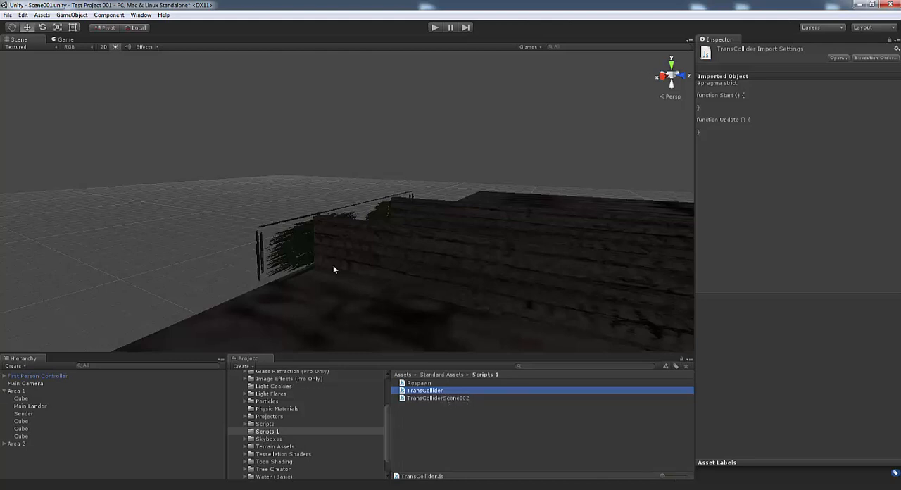
{"action": "left_click", "coordinate": [298, 252]}
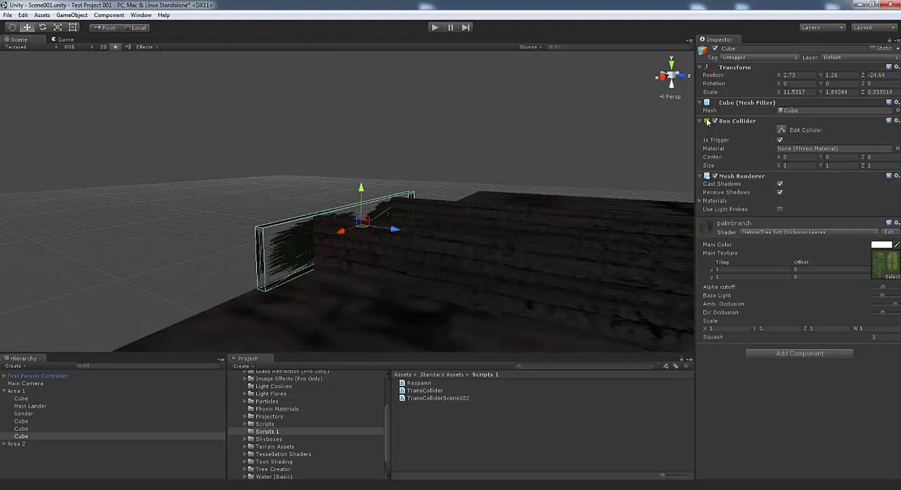
{"action": "left_click", "coordinate": [779, 140]}
{"action": "left_click", "coordinate": [779, 140]}
{"action": "left_click", "coordinate": [425, 398]}
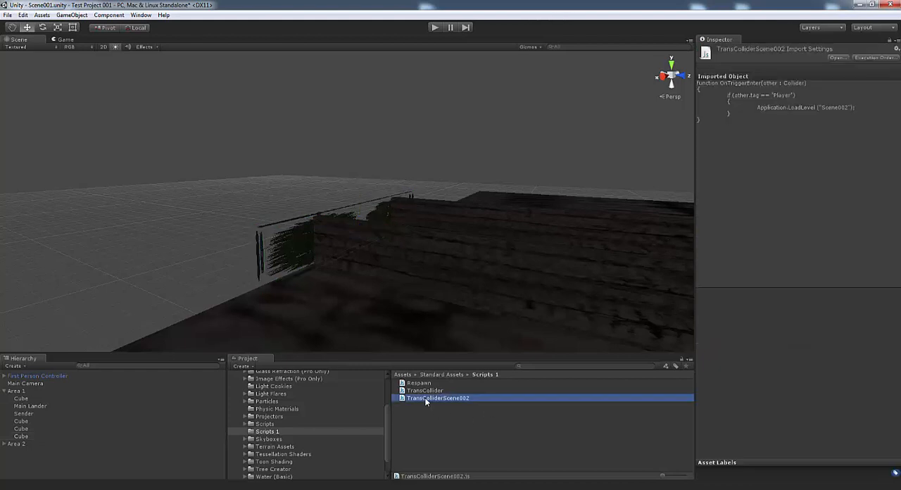
{"action": "left_click", "coordinate": [283, 242]}
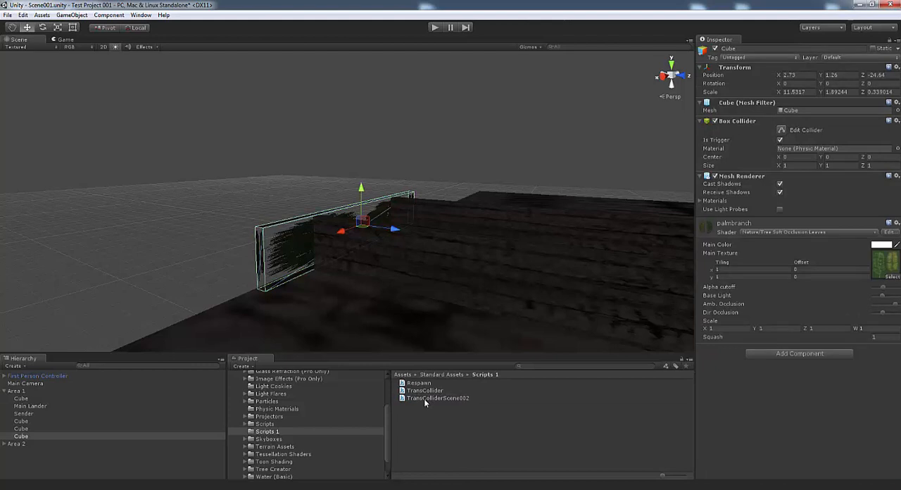
{"action": "left_click_drag", "start_coordinate": [423, 399], "coordinate": [743, 393]}
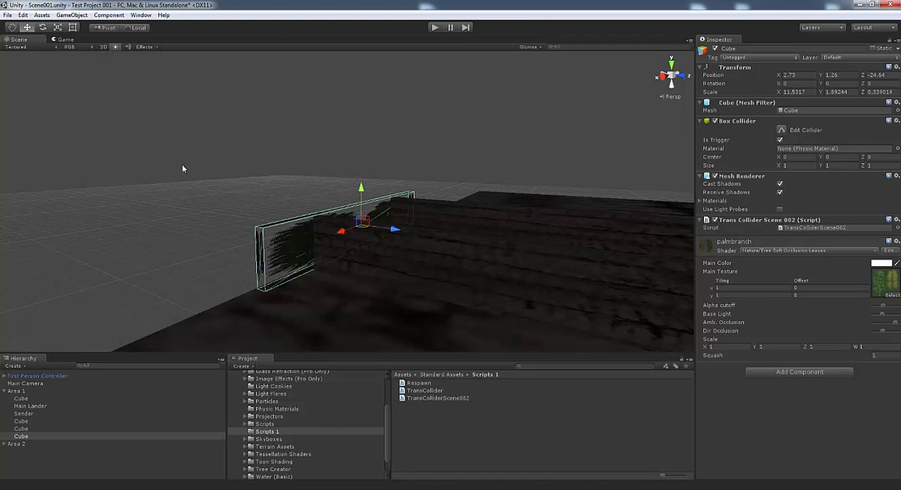
Check the scenes included in the build settings and the tag assigned to the First Person Controller
{"action": "left_click", "coordinate": [7, 14]}
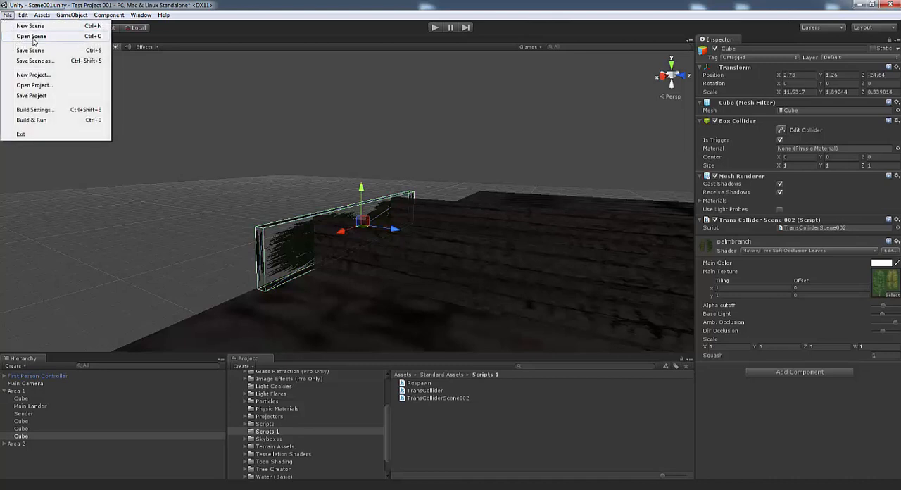
{"action": "left_click", "coordinate": [35, 110]}
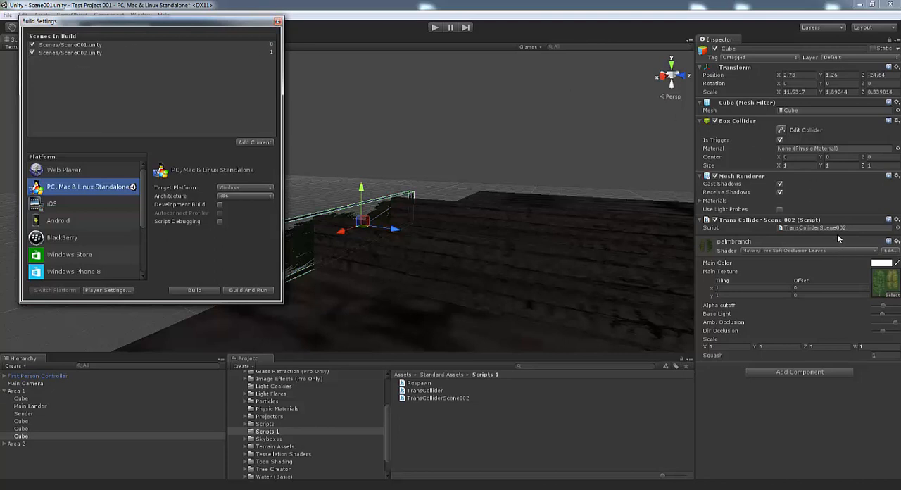
{"action": "left_click", "coordinate": [277, 22]}
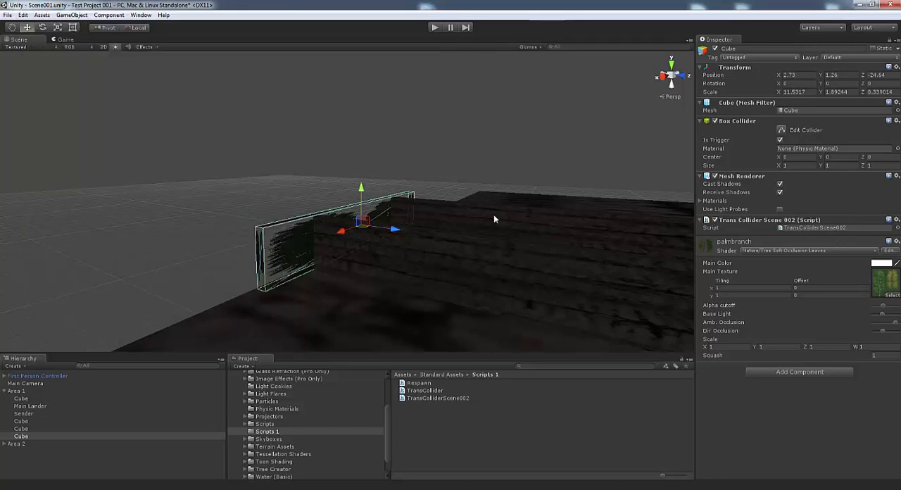
{"action": "left_click", "coordinate": [5, 392]}
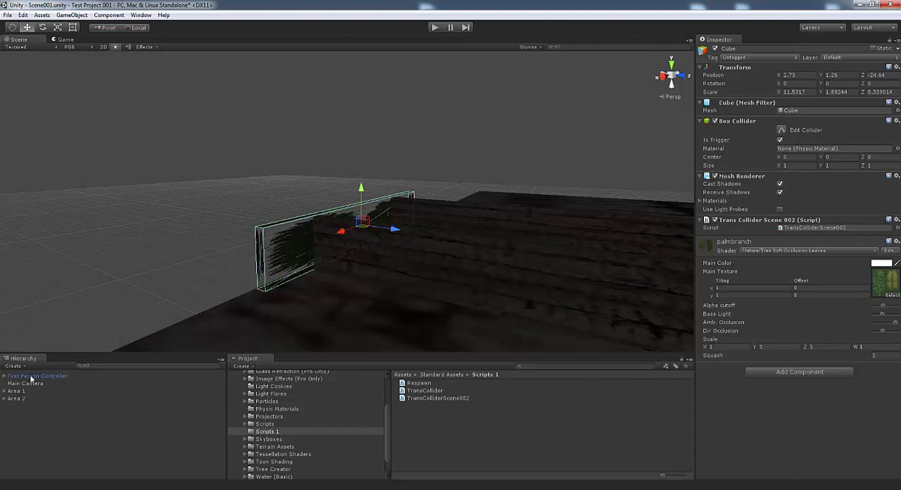
{"action": "left_click", "coordinate": [31, 377]}
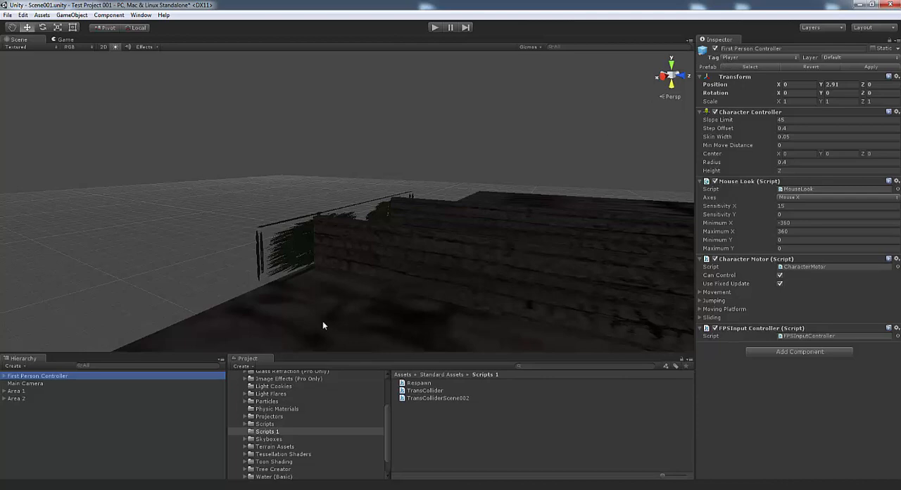
Play-test Scene001 by walking the player between the walls into the palmbranch trigger, and stop the game
{"action": "left_click", "coordinate": [435, 27]}
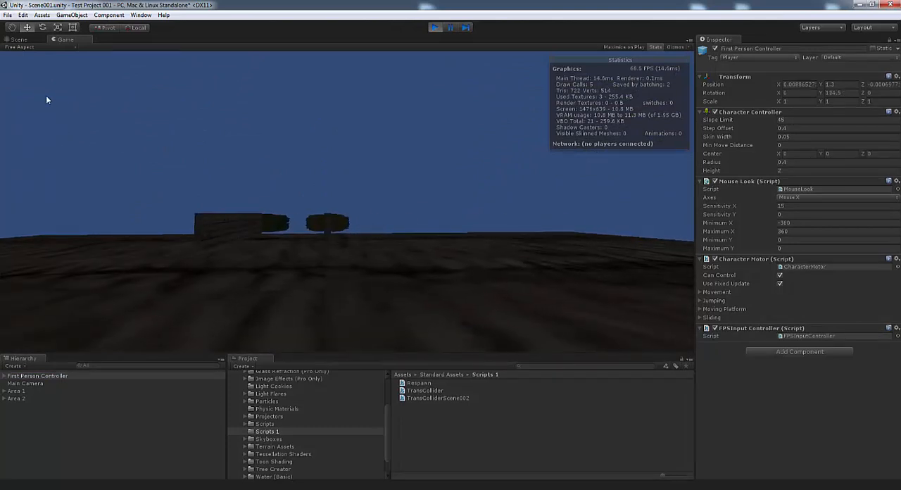
{"action": "key", "text": "w"}
{"action": "key", "text": "w"}
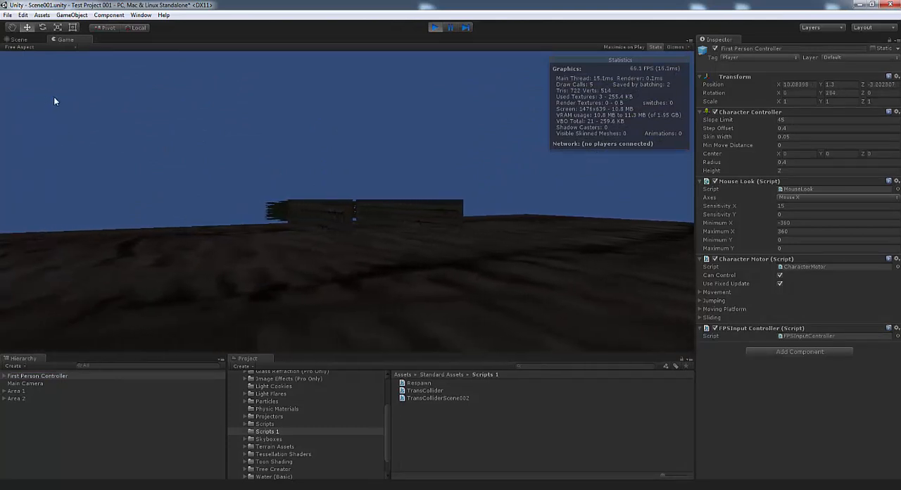
{"action": "key", "text": "w"}
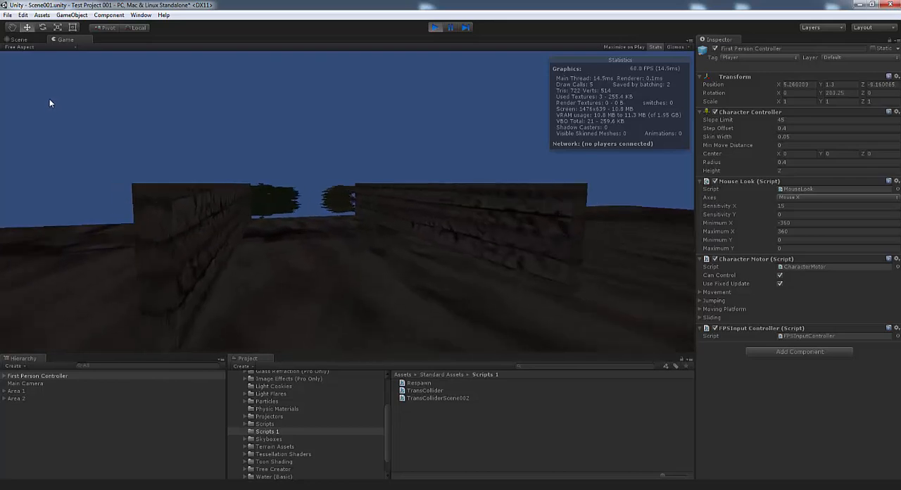
{"action": "key", "text": "w"}
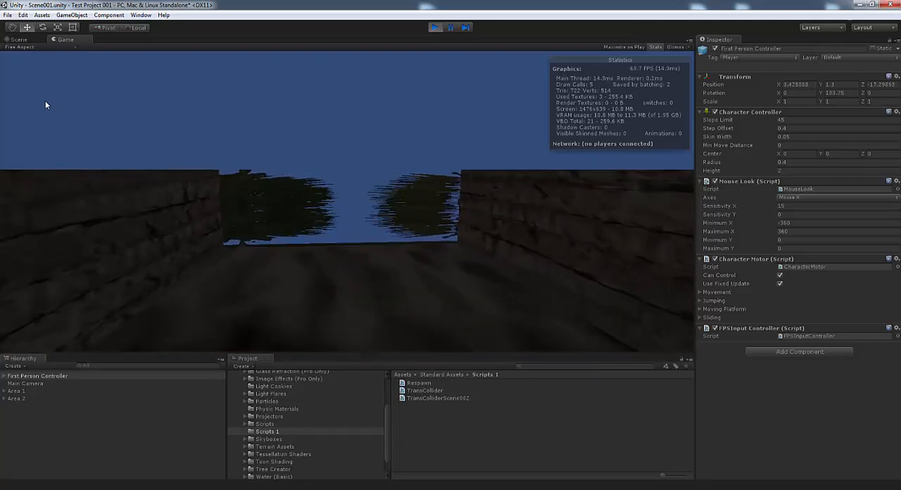
{"action": "key", "text": "w"}
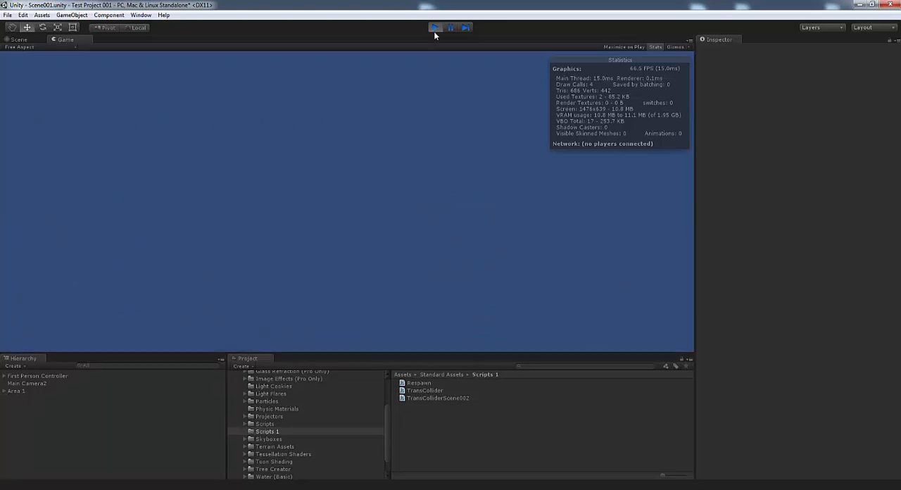
{"action": "left_click", "coordinate": [434, 28]}
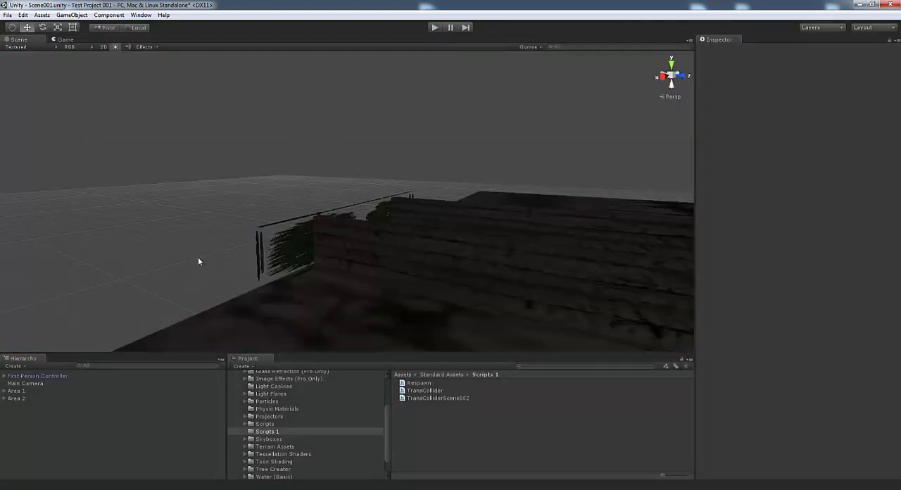
Open Scene002 from the Scenes folder, saving the changes made to Scene001
{"action": "left_click", "coordinate": [8, 15]}
{"action": "left_click", "coordinate": [19, 37]}
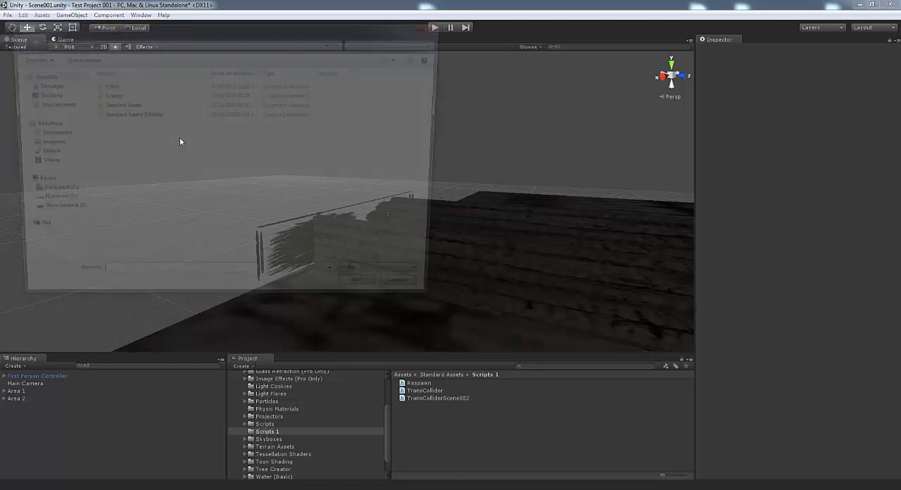
{"action": "double_click", "coordinate": [116, 94]}
{"action": "double_click", "coordinate": [107, 94]}
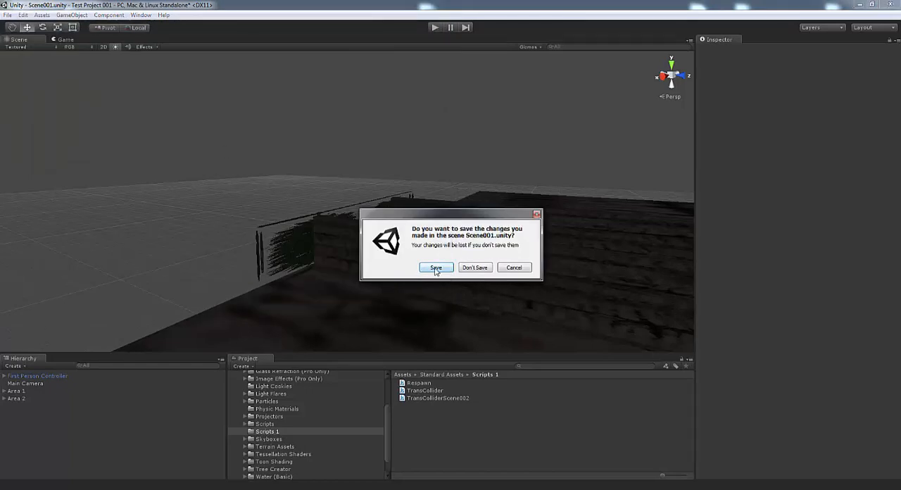
{"action": "left_click", "coordinate": [436, 268]}
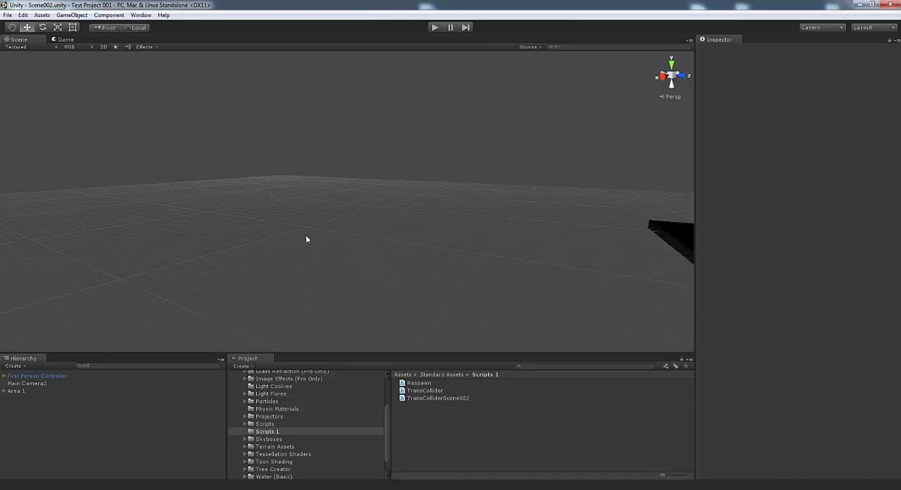
Toggle the Scene view's lighting and frame Scene002's floor platform
{"action": "right_click_drag", "start_coordinate": [306, 240], "coordinate": [489, 235]}
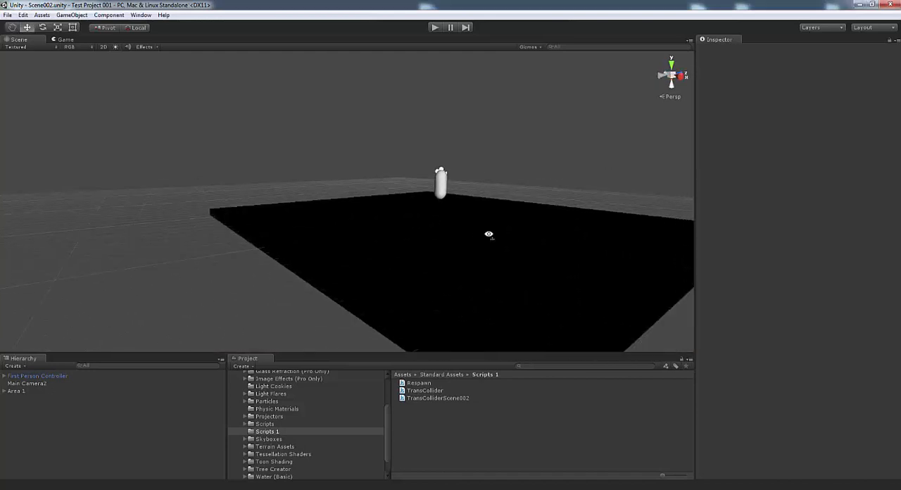
{"action": "left_click", "coordinate": [117, 45]}
{"action": "right_click_drag", "start_coordinate": [478, 195], "coordinate": [360, 181]}
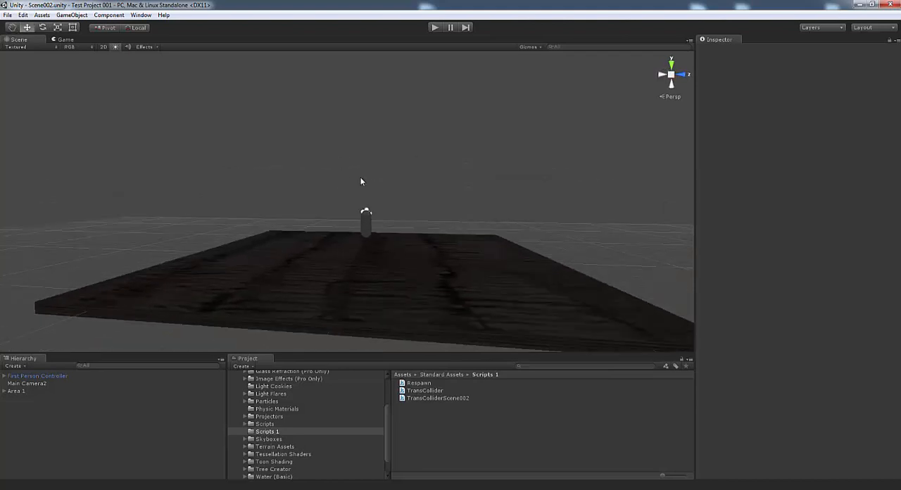
{"action": "right_click_drag", "start_coordinate": [373, 141], "coordinate": [434, 239]}
Duplicate the floor cube, scale the copy down to about 3.54 in X and Z, and set its Y scale to 50
{"action": "left_click", "coordinate": [435, 243]}
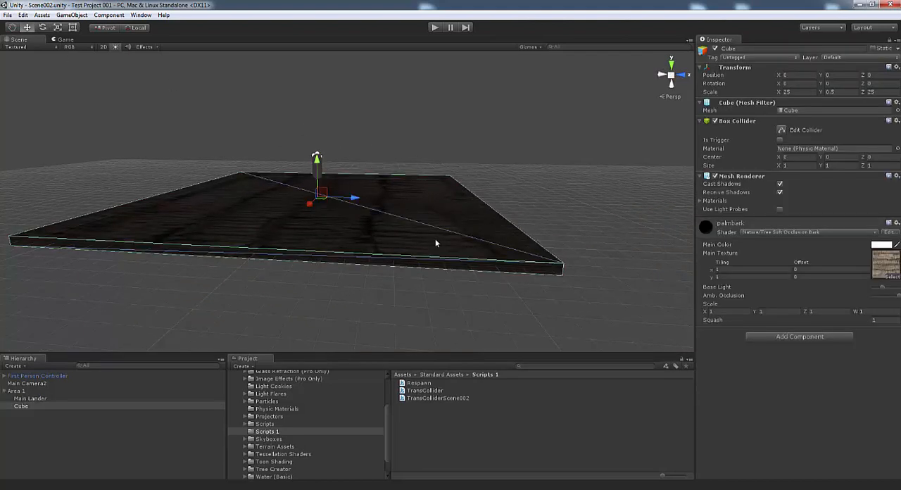
{"action": "left_click", "coordinate": [24, 16]}
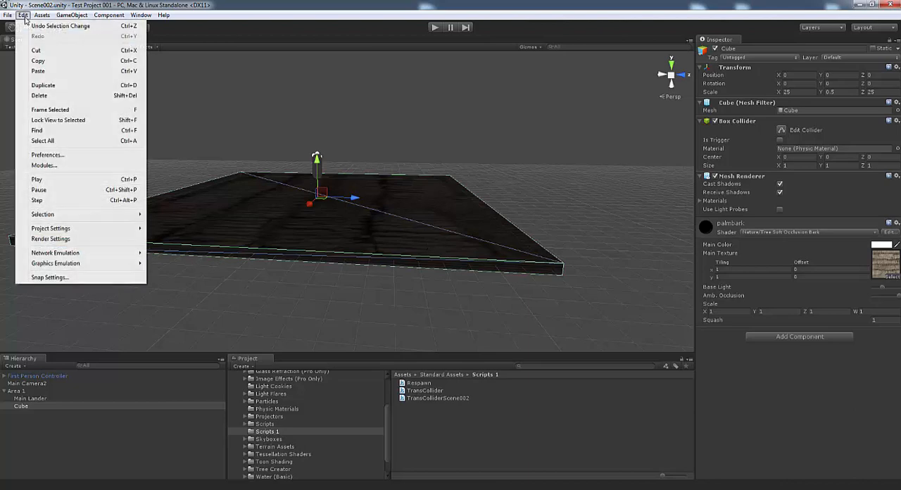
{"action": "left_click", "coordinate": [44, 85]}
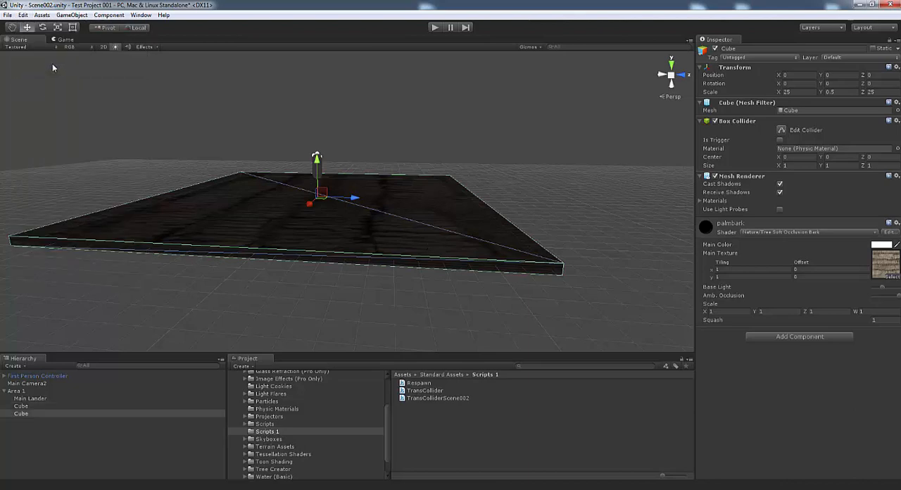
{"action": "left_click", "coordinate": [61, 26]}
{"action": "left_click_drag", "start_coordinate": [323, 198], "coordinate": [285, 198]}
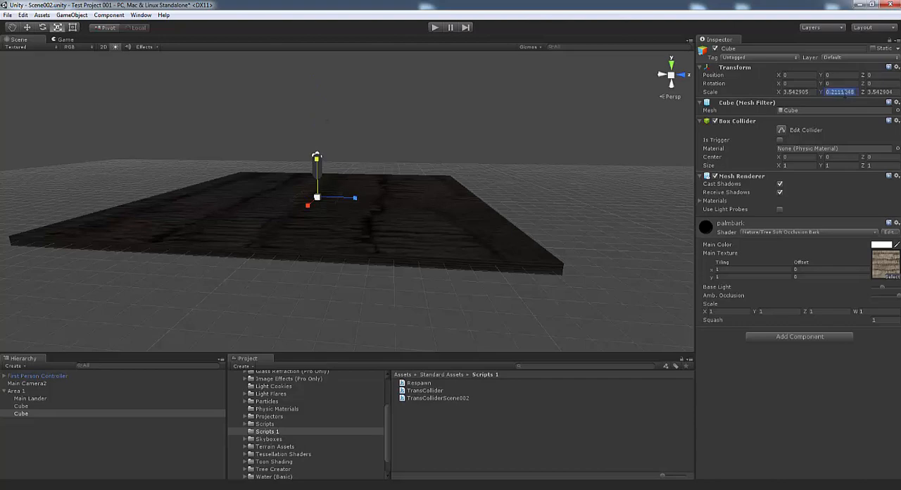
{"action": "type", "text": "50"}
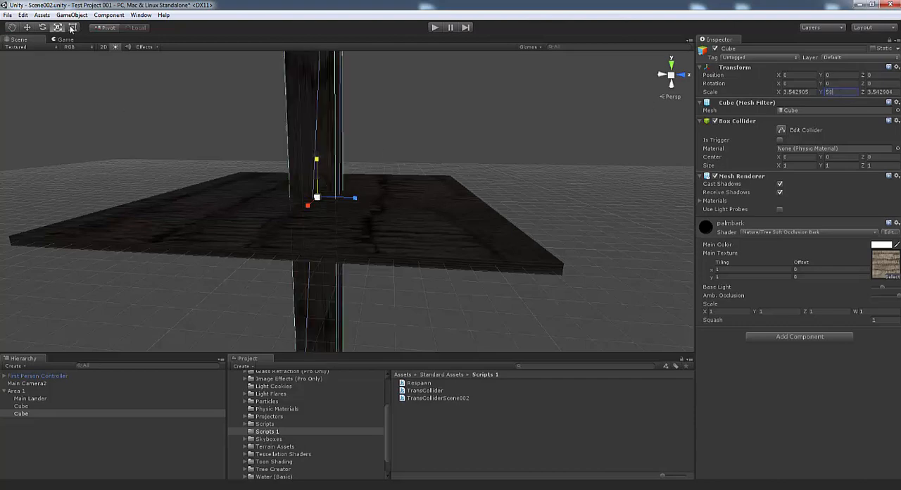
Move the tall pillar to the floor's edge at about Z 14.68 and raise it to about Y 24.57
{"action": "left_click", "coordinate": [29, 27]}
{"action": "left_click_drag", "start_coordinate": [356, 202], "coordinate": [533, 205]}
{"action": "left_click_drag", "start_coordinate": [514, 164], "coordinate": [532, 349]}
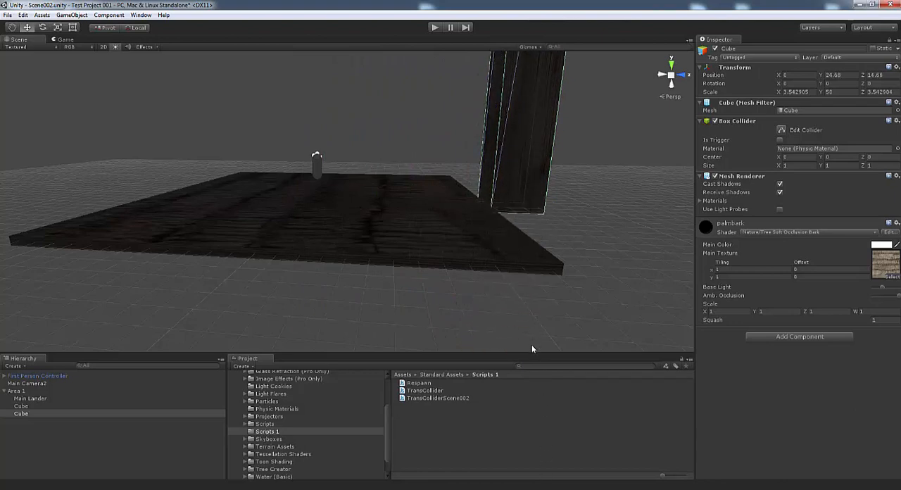
Duplicate the pillar and move the copy to the opposite edge of the floor at about Z -14.53
{"action": "left_click", "coordinate": [23, 15]}
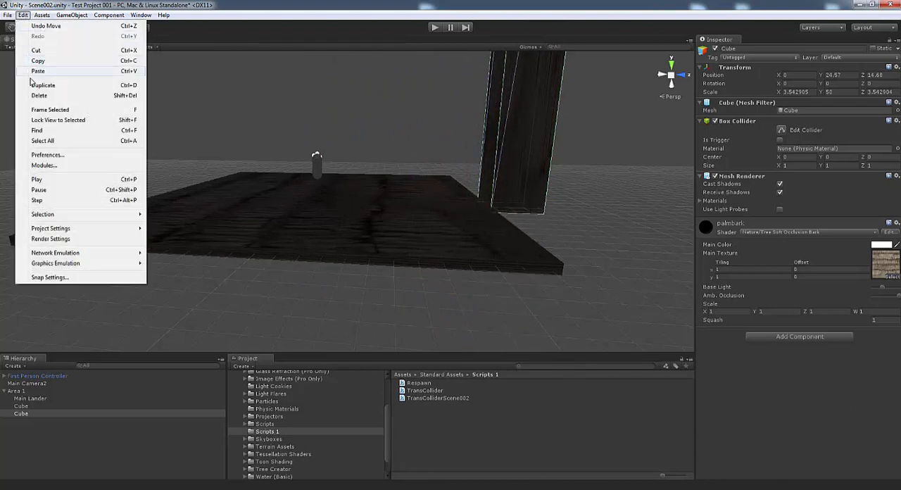
{"action": "left_click", "coordinate": [32, 84]}
{"action": "right_click_drag", "start_coordinate": [412, 263], "coordinate": [464, 126]}
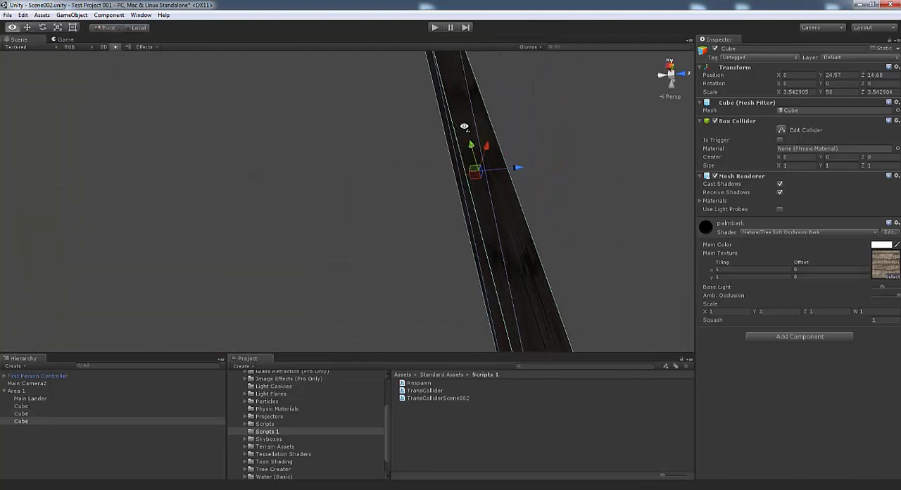
{"action": "left_click_drag", "start_coordinate": [513, 170], "coordinate": [263, 201]}
{"action": "right_click_drag", "start_coordinate": [264, 202], "coordinate": [316, 267]}
Inspect the placement of both pillars against the floor's edges from several angles
{"action": "key", "text": "s"}
{"action": "left_click_drag", "start_coordinate": [393, 157], "coordinate": [361, 154]}
{"action": "right_click_drag", "start_coordinate": [390, 202], "coordinate": [478, 288]}
{"action": "key", "text": "d"}
{"action": "key", "text": "w"}
{"action": "key", "text": "a"}
{"action": "key", "text": "s"}
{"action": "key", "text": "d"}
{"action": "key", "text": "a"}
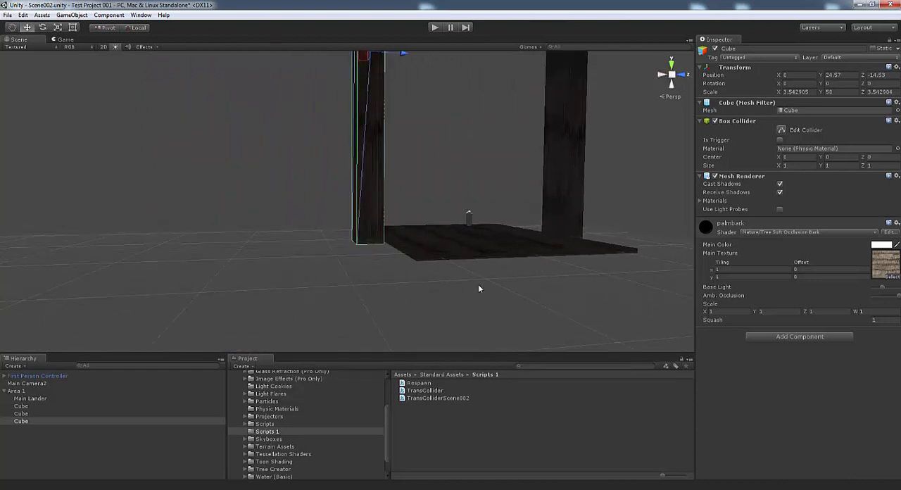
{"action": "key", "text": "d"}
{"action": "right_click_drag", "start_coordinate": [478, 288], "coordinate": [430, 263]}
{"action": "key", "text": "d"}
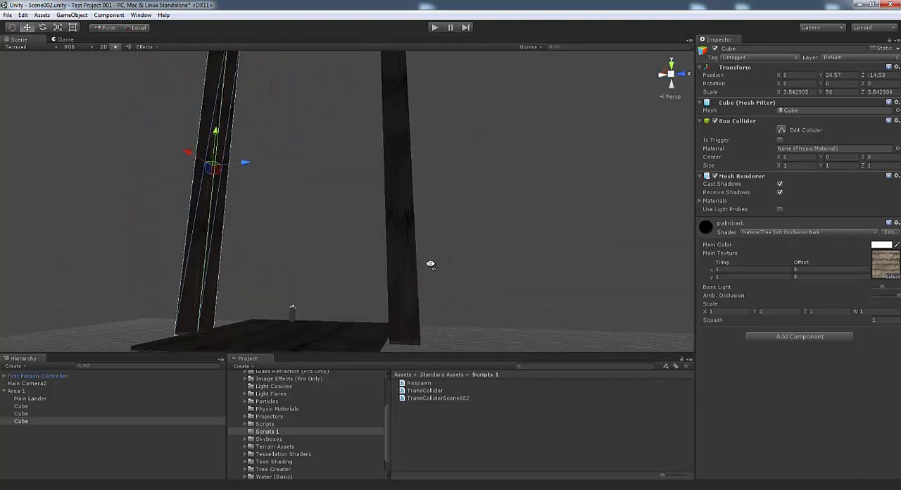
View Scene002 from several axis directions and return to a perspective framing the floor and both pillars
{"action": "right_click_drag", "start_coordinate": [375, 253], "coordinate": [432, 244]}
{"action": "key", "text": "a"}
{"action": "left_click", "coordinate": [661, 78]}
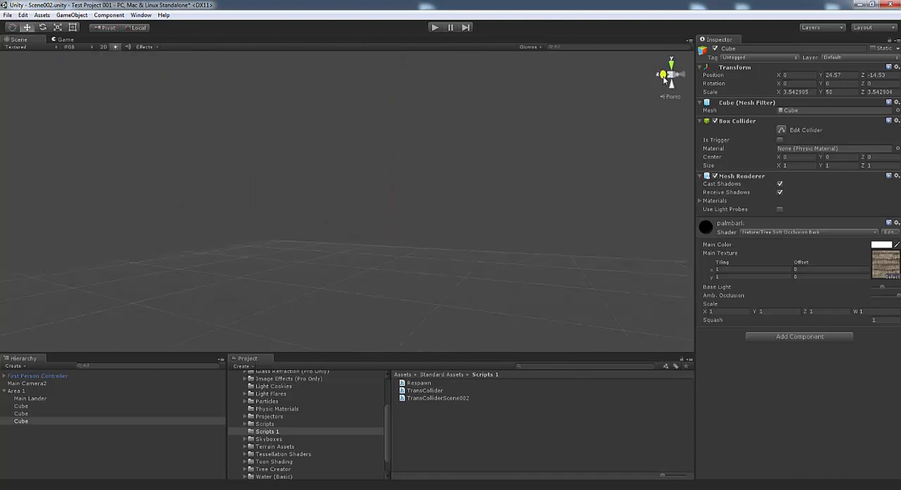
{"action": "left_click", "coordinate": [680, 78]}
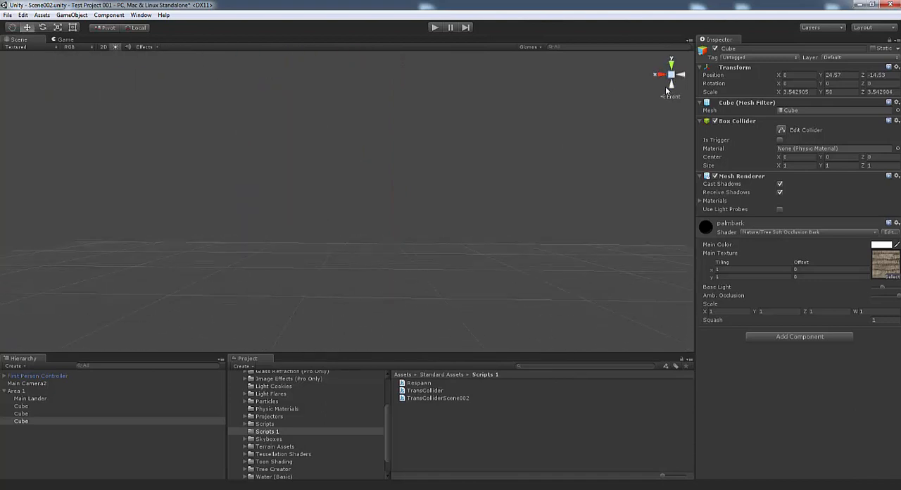
{"action": "left_click", "coordinate": [670, 88]}
{"action": "left_click", "coordinate": [671, 64]}
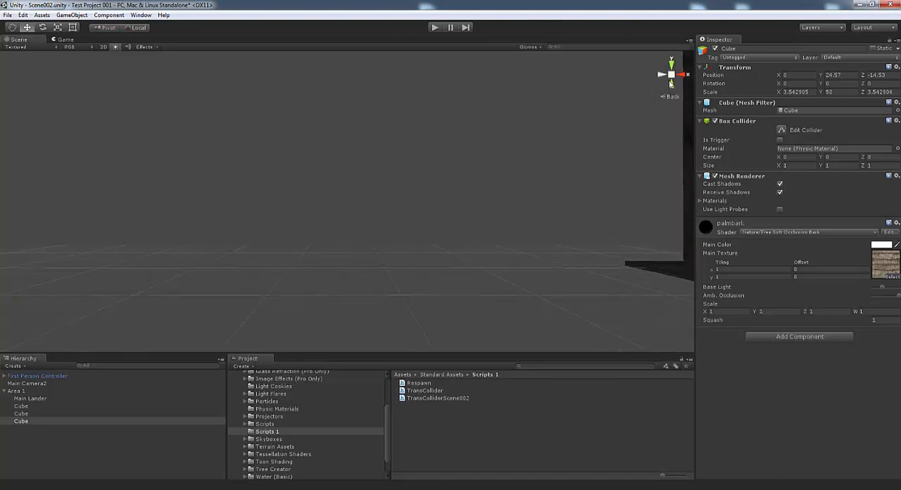
{"action": "left_click_drag", "start_coordinate": [535, 158], "coordinate": [210, 165], "text": "alt"}
{"action": "left_click_drag", "start_coordinate": [550, 164], "coordinate": [452, 225], "text": "alt"}
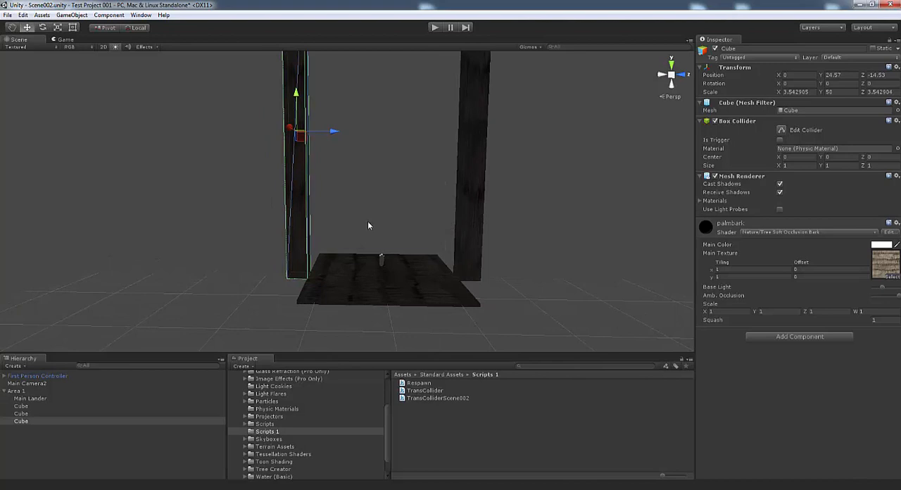
Save Scene002 and open Scene001 from the project's Scenes folder
{"action": "left_click", "coordinate": [7, 14]}
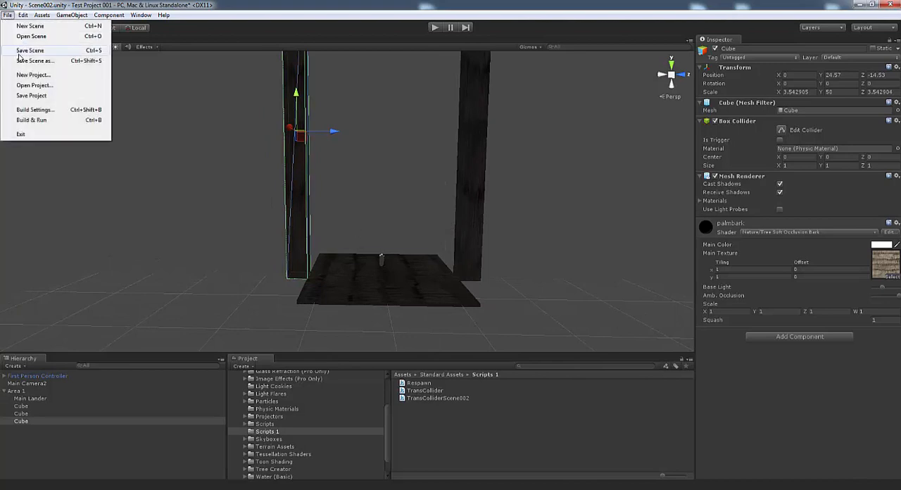
{"action": "left_click", "coordinate": [21, 51]}
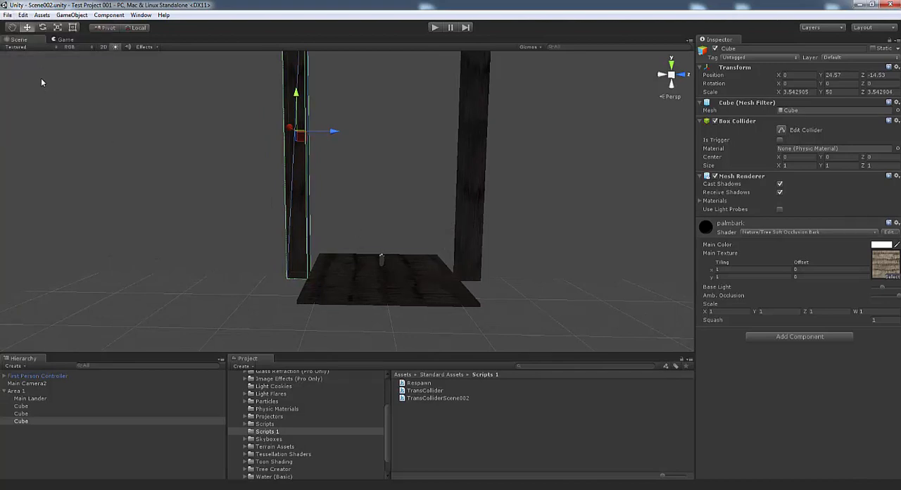
{"action": "left_click", "coordinate": [8, 16]}
{"action": "left_click", "coordinate": [31, 37]}
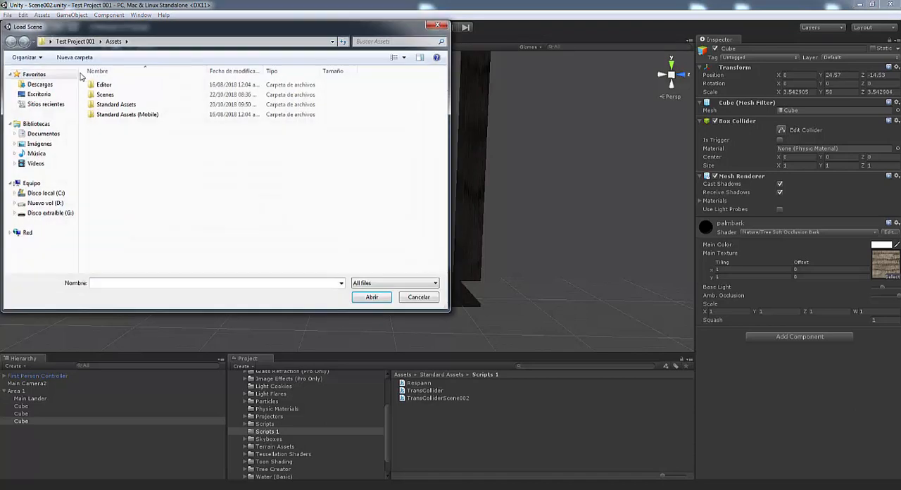
{"action": "double_click", "coordinate": [108, 86]}
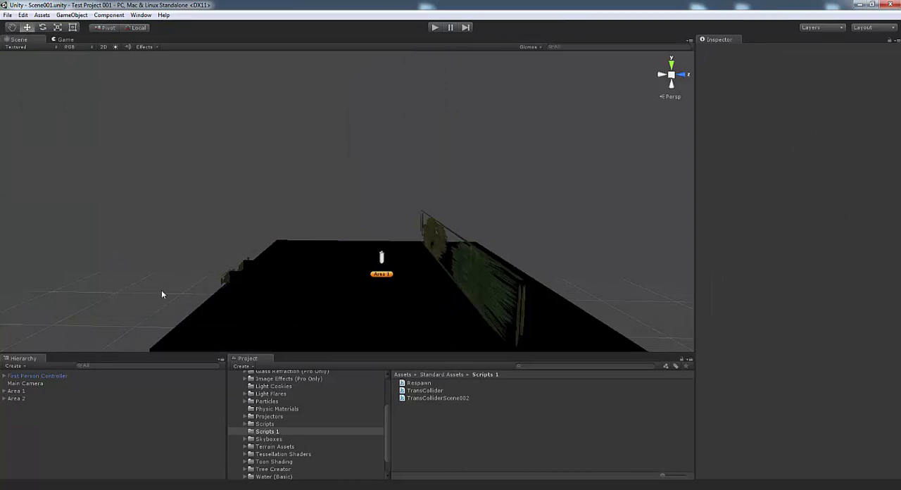
Play Scene001 and walk the character between the low walls toward the trees to test the transition into Scene002
{"action": "left_click", "coordinate": [433, 28]}
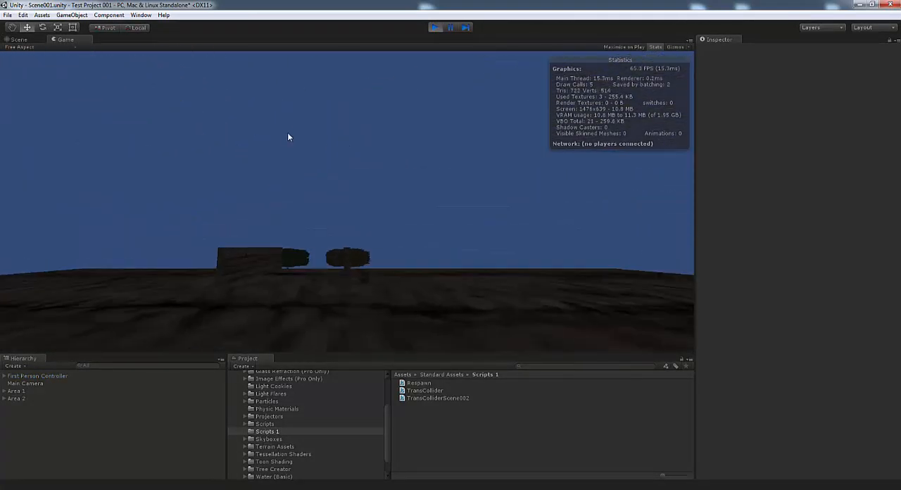
{"action": "key", "text": "w"}
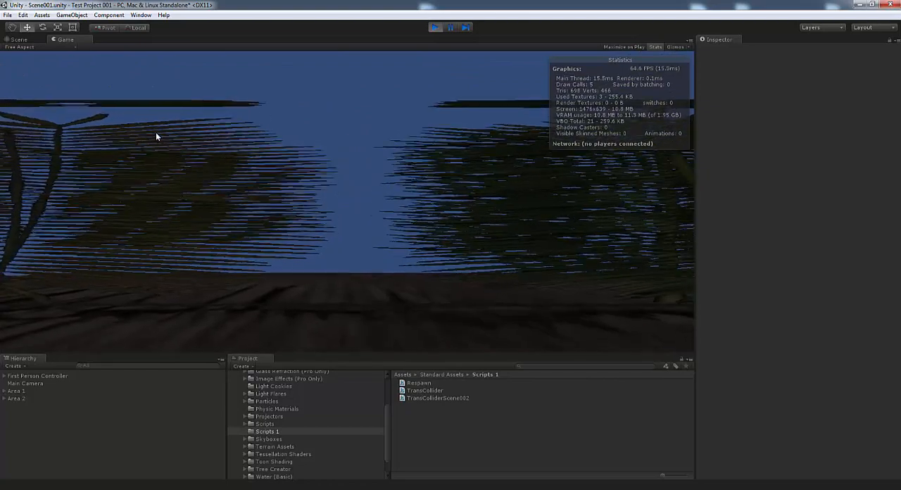
{"action": "key", "text": "w"}
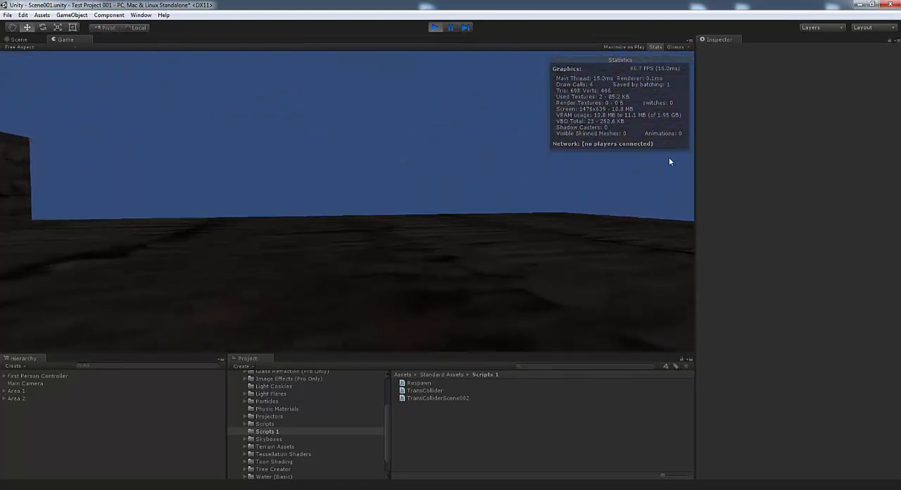
{"action": "key", "text": "w"}
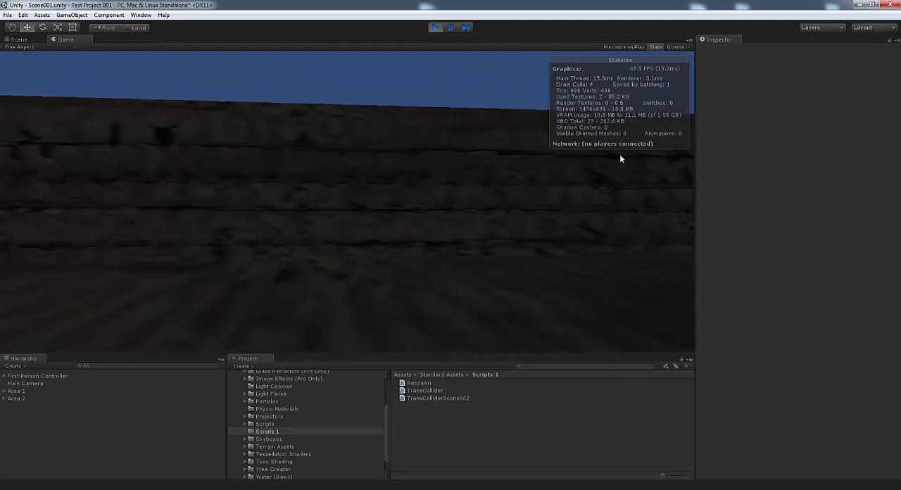
{"action": "key", "text": "w"}
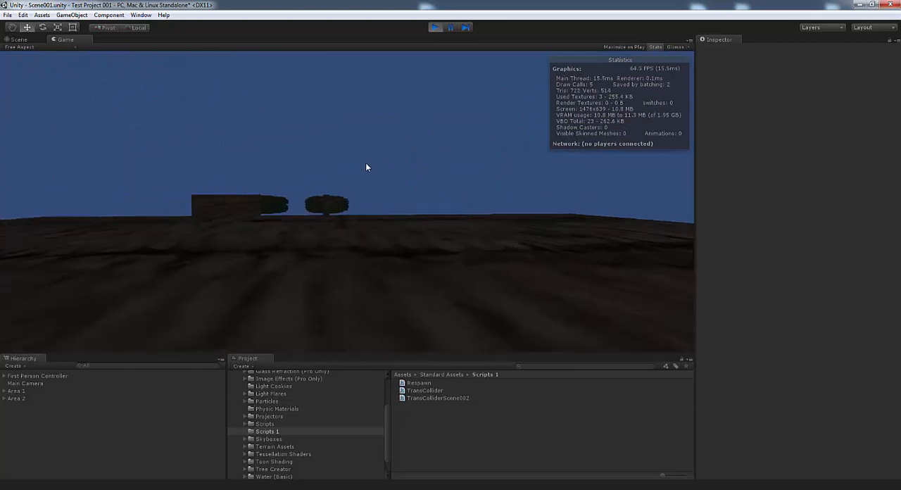
{"action": "key", "text": "w"}
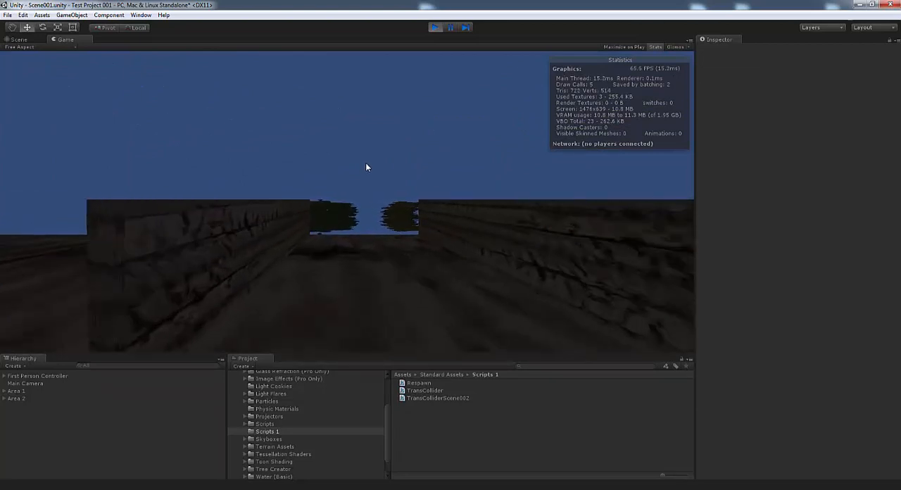
{"action": "key", "text": "w"}
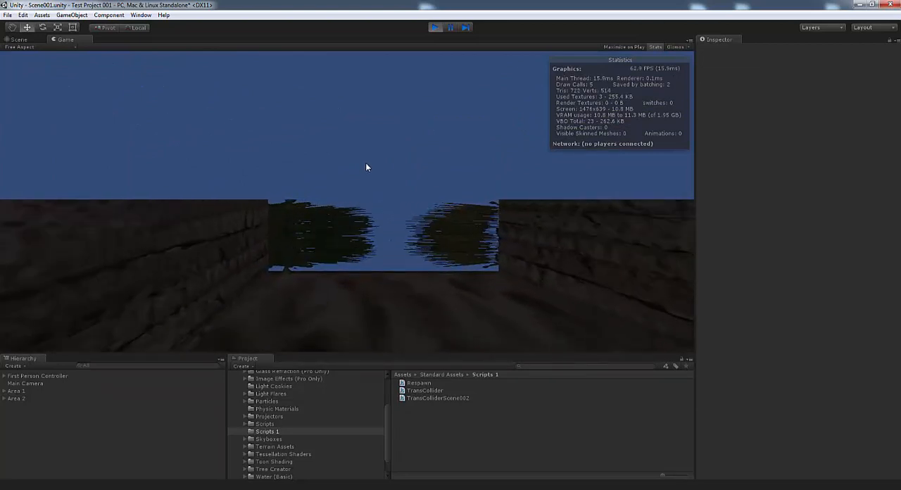
{"action": "key", "text": "w"}
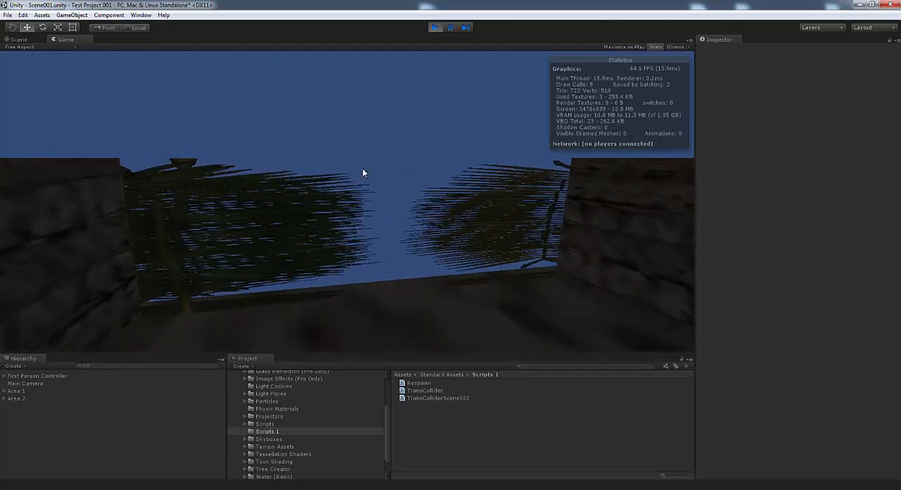
{"action": "key", "text": "w"}
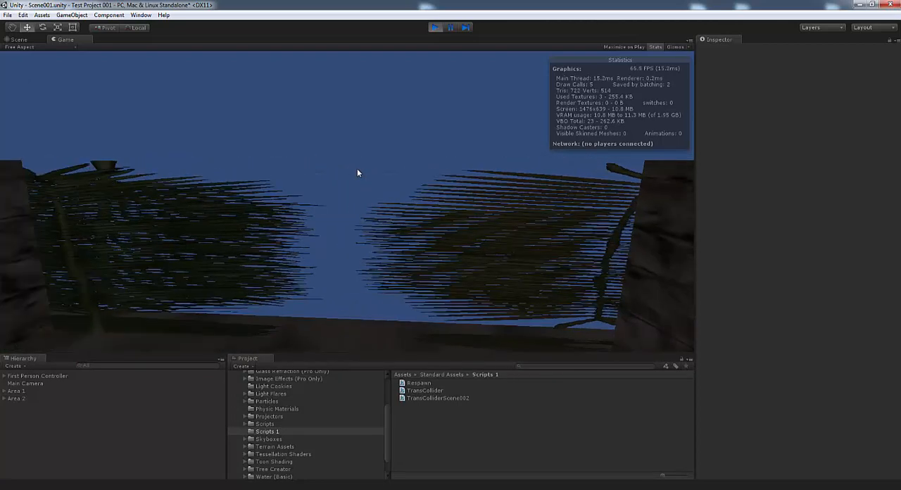
{"action": "key", "text": "w"}
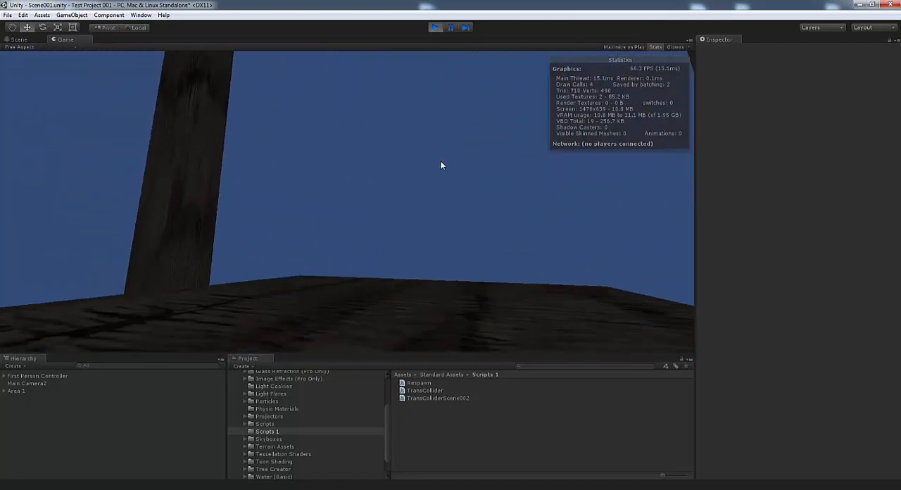
Walk around Scene002's floor in play mode to examine both tall pillars and the floor's edges
{"action": "key", "text": "w"}
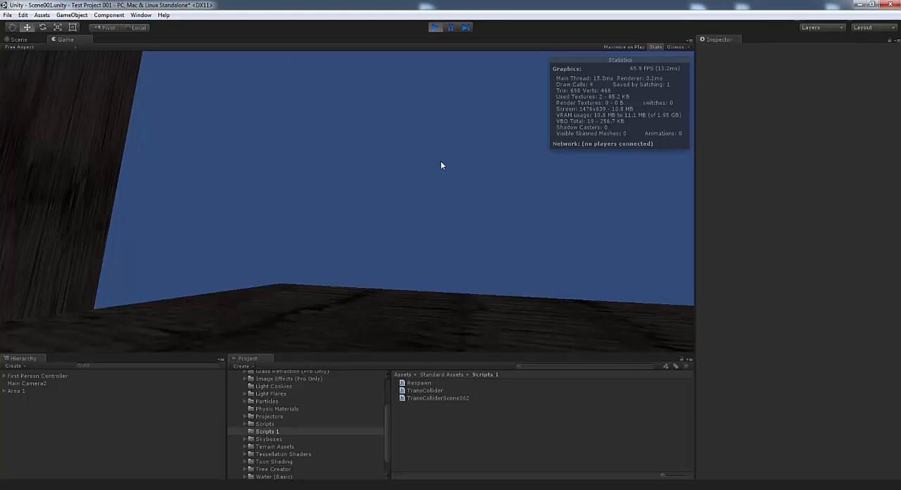
{"action": "key", "text": "w"}
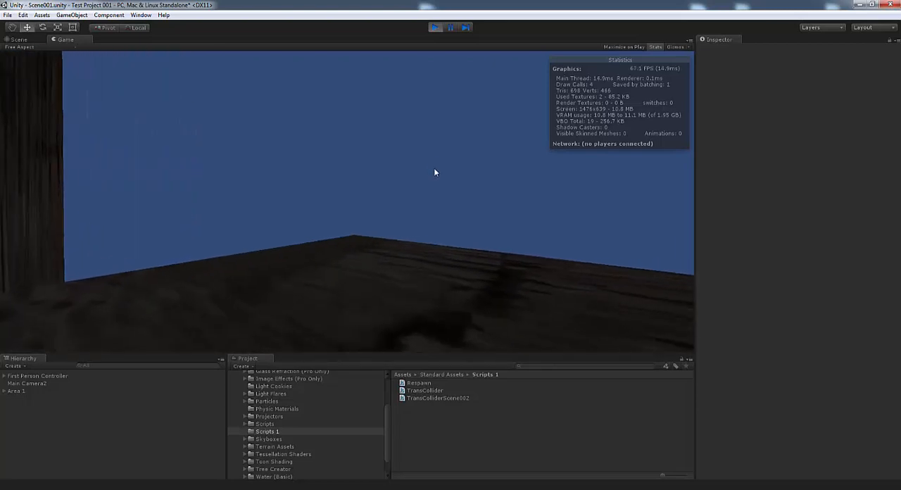
{"action": "key", "text": "w"}
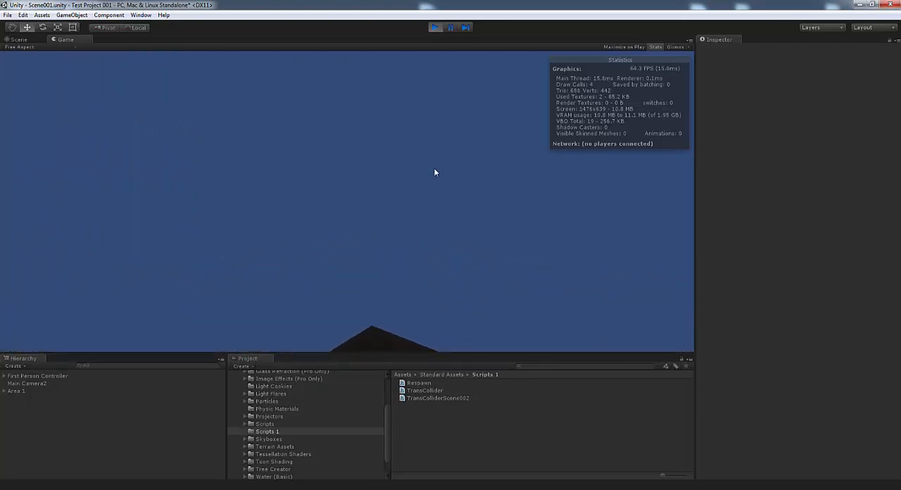
{"action": "key", "text": "w"}
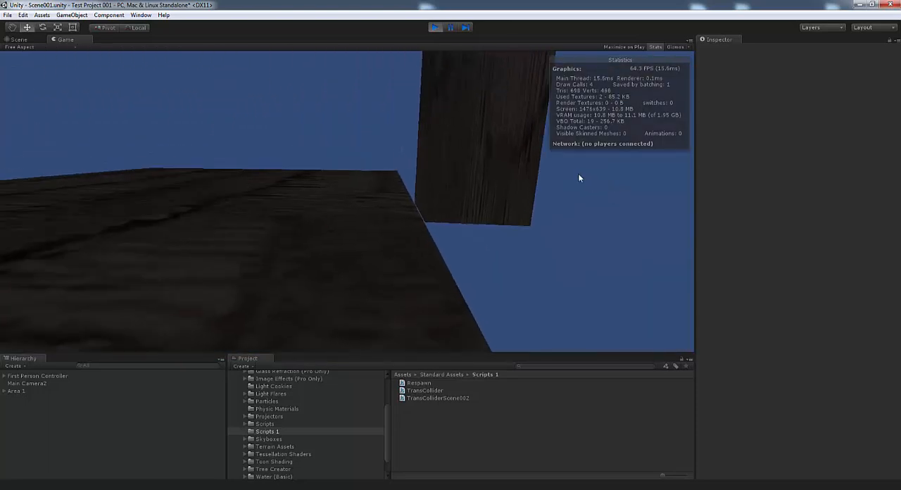
{"action": "key", "text": "w"}
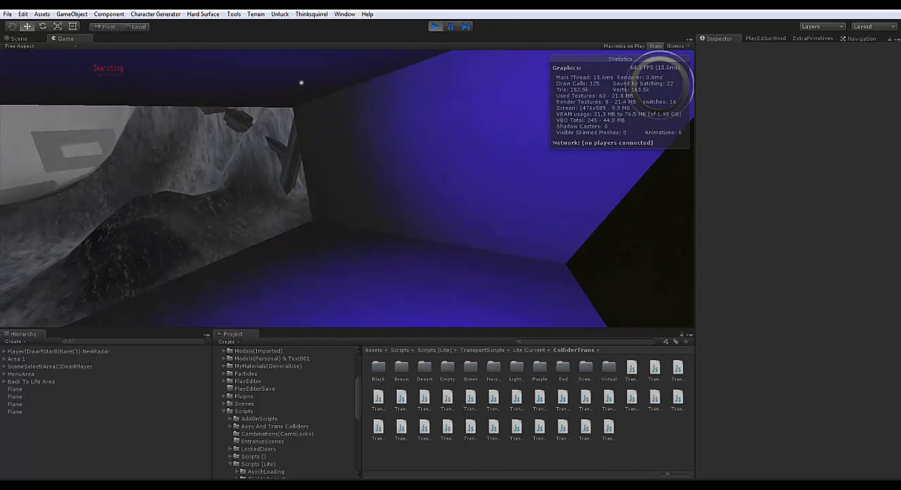
In the finished example project, walk the player out of the purple-lit tunnel, across the rocky terrain and into the building
{"action": "key", "text": "w"}
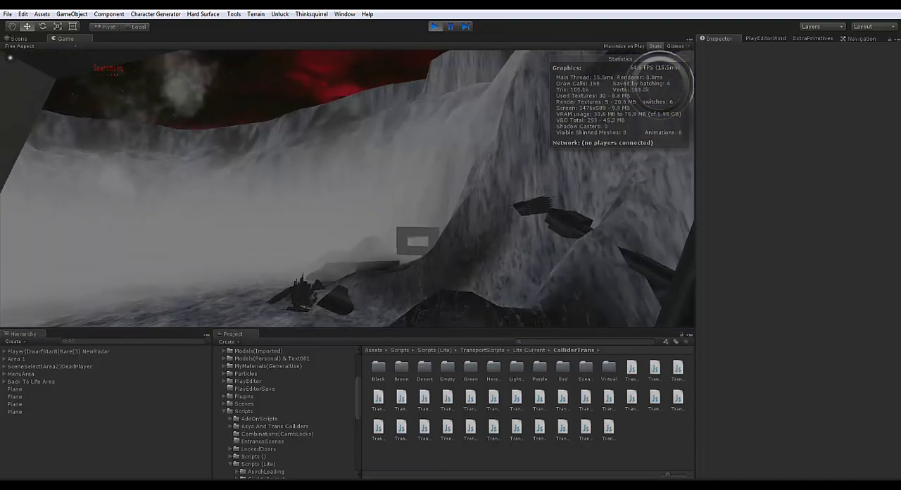
{"action": "key", "text": "w"}
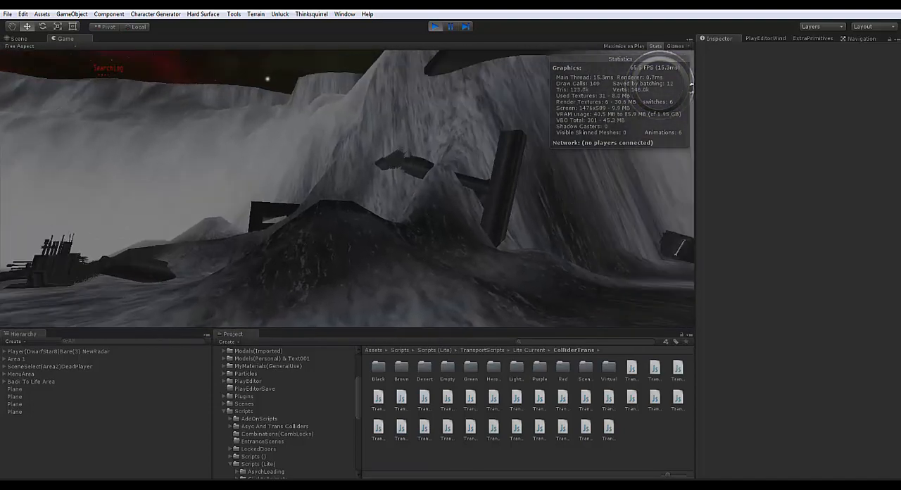
{"action": "key", "text": "w"}
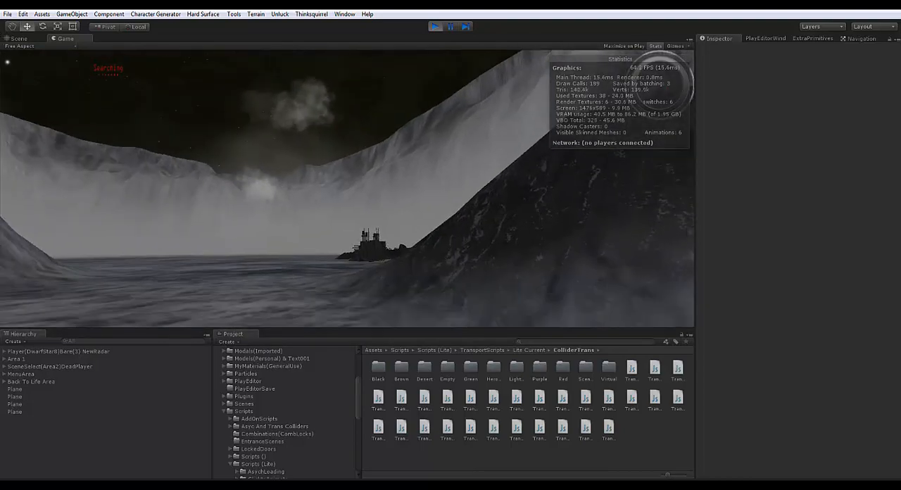
{"action": "key", "text": "w"}
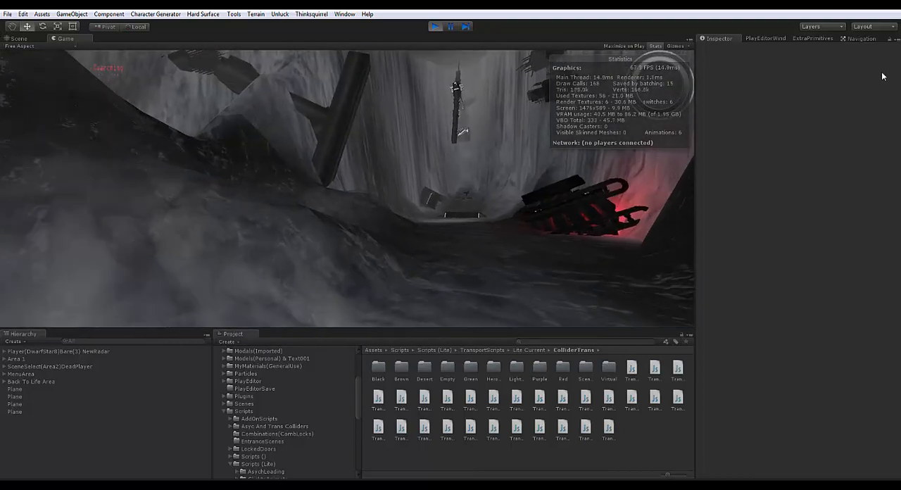
{"action": "key", "text": "w"}
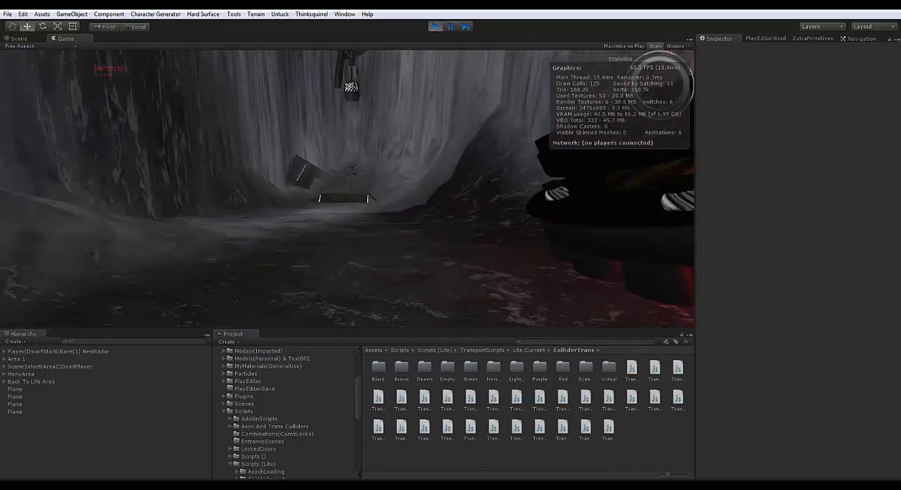
{"action": "key", "text": "w"}
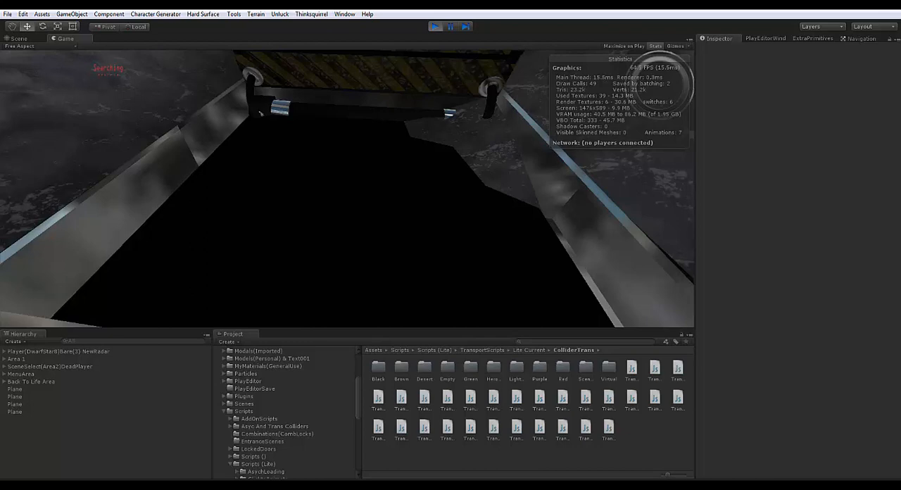
{"action": "key", "text": "w"}
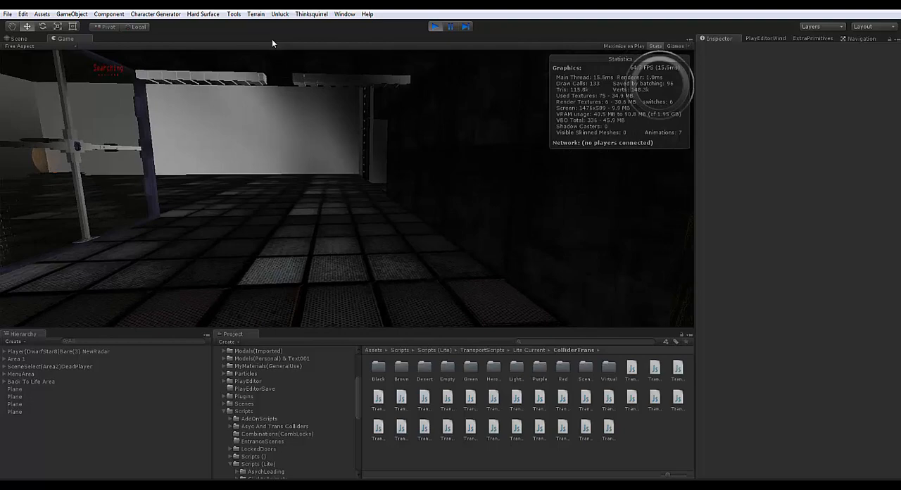
Explore the building's tiled hall in play mode, going past the glass partition to the glowing sphere
{"action": "key", "text": "w"}
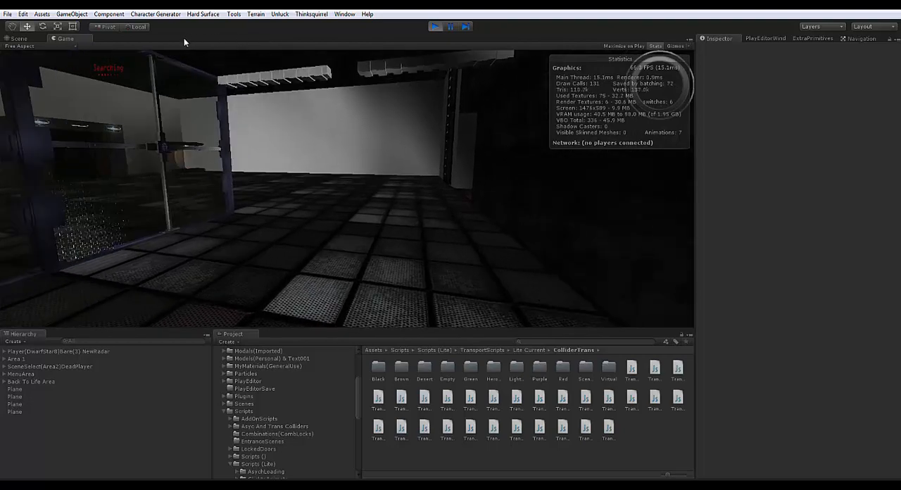
{"action": "key", "text": "w"}
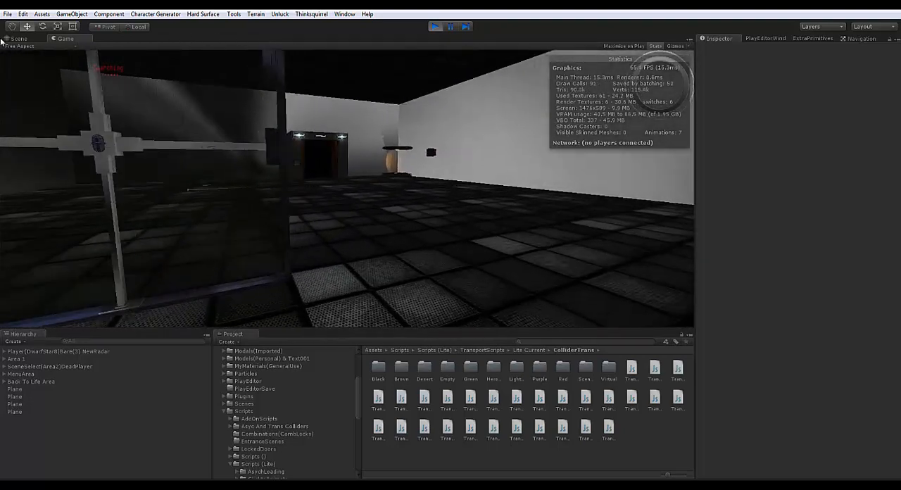
{"action": "key", "text": "w"}
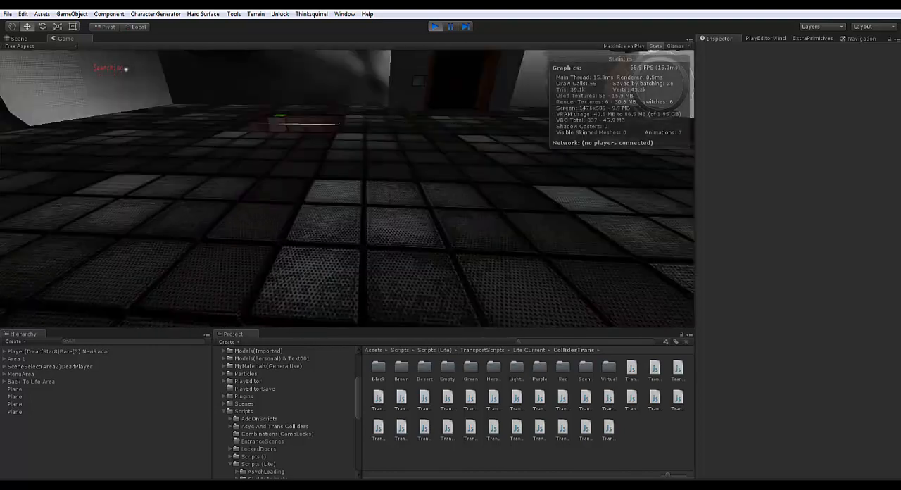
{"action": "key", "text": "w"}
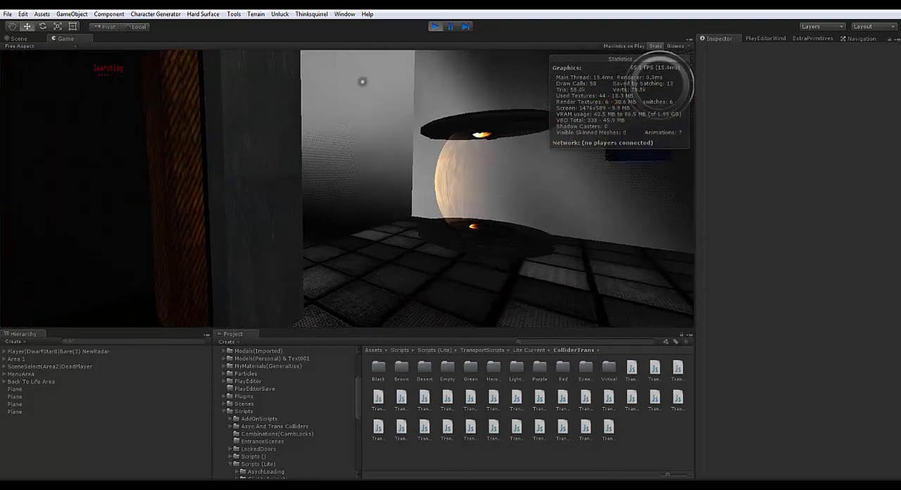
{"action": "key", "text": "w"}
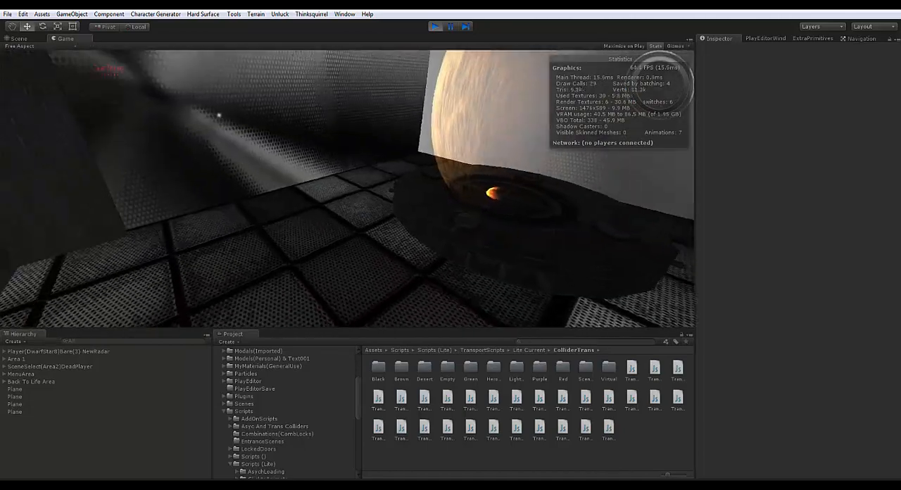
Walk the player past the glowing sphere and look over the Anomaly Containment entrances in the large hall
{"action": "key", "text": "w"}
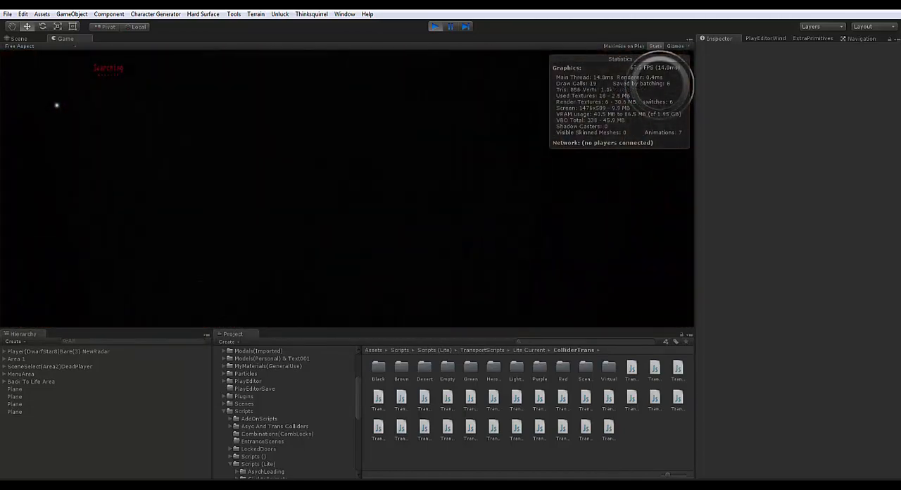
{"action": "key", "text": "w"}
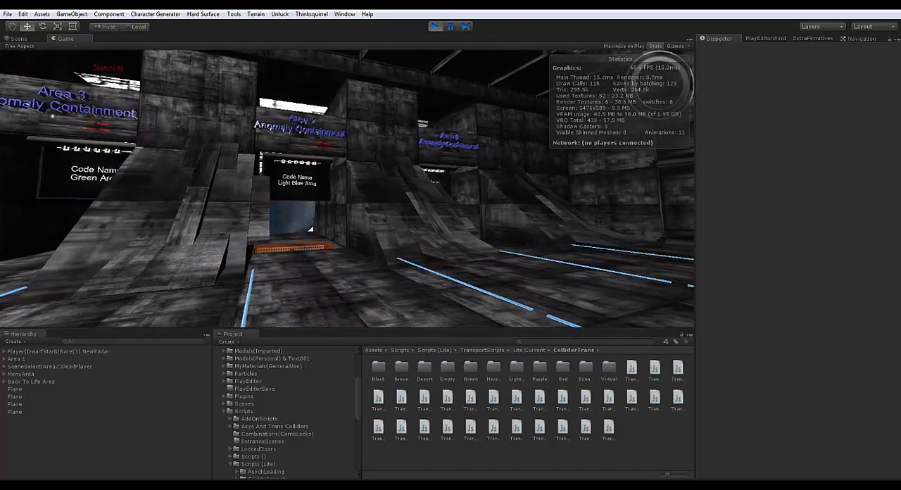
{"action": "key", "text": "d"}
{"action": "key", "text": "a"}
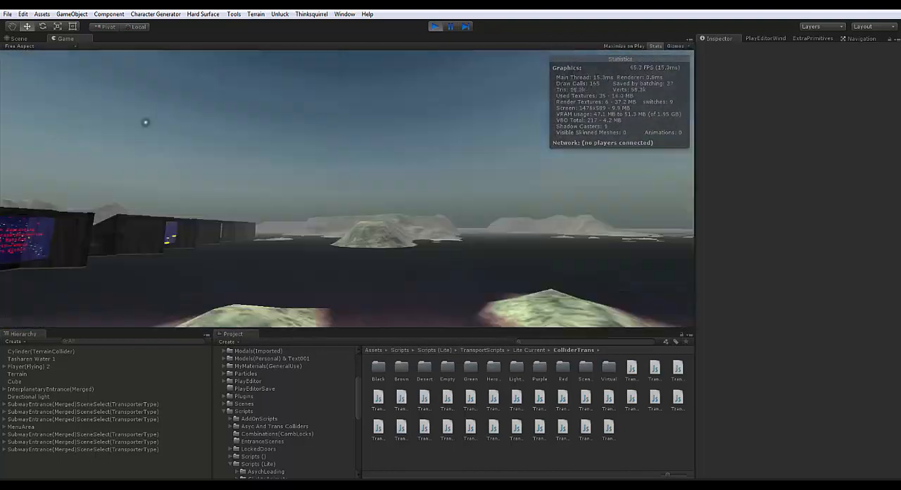
Move the player across the open terrain along the row of subway entrances and into the one showing the yellow map
{"action": "key", "text": "w"}
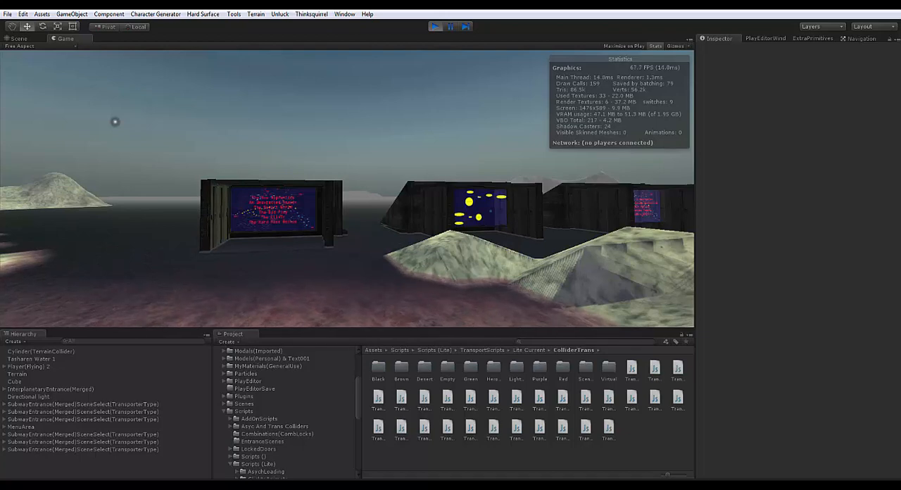
{"action": "key", "text": "w"}
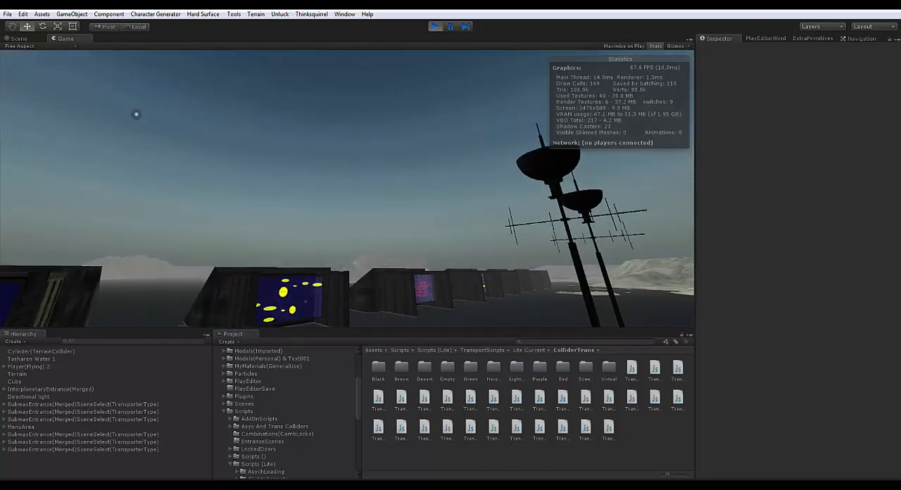
{"action": "key", "text": "w"}
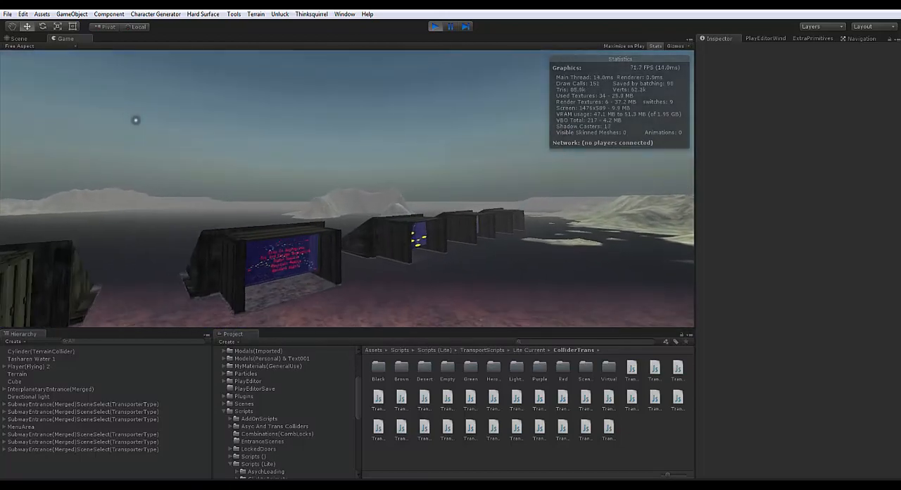
{"action": "key", "text": "w"}
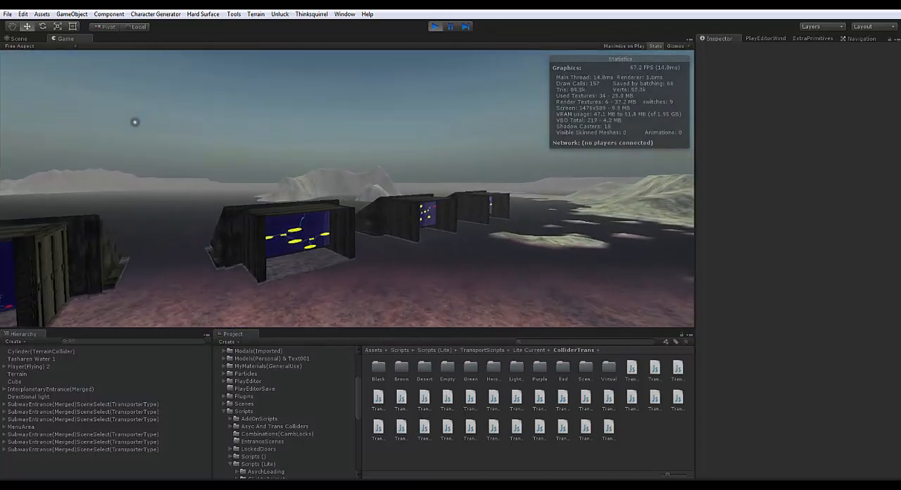
{"action": "key", "text": "w"}
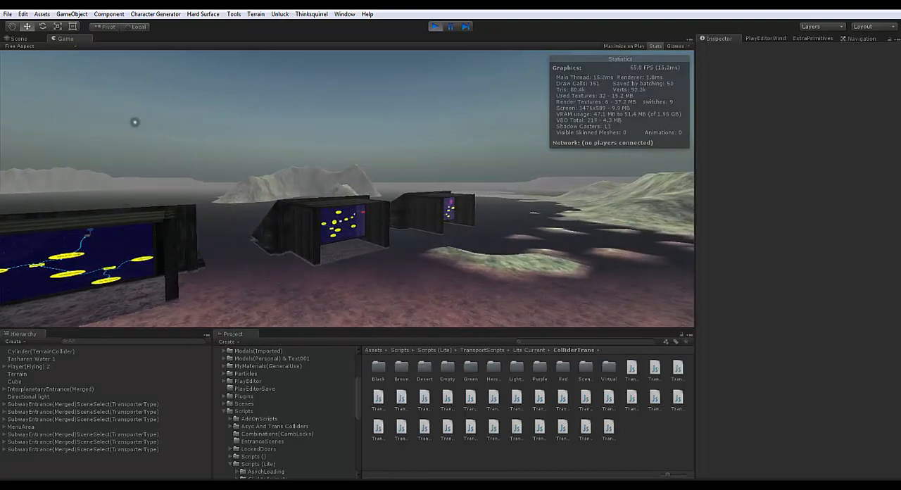
{"action": "key", "text": "w"}
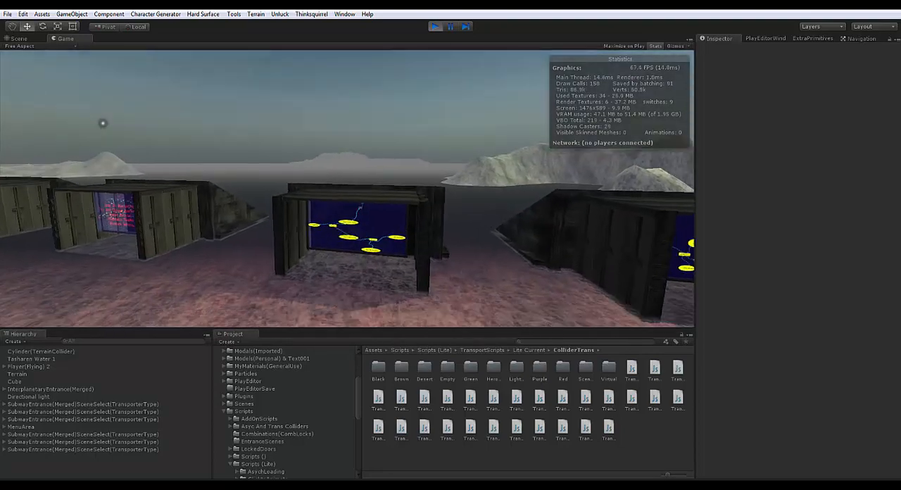
{"action": "key", "text": "w"}
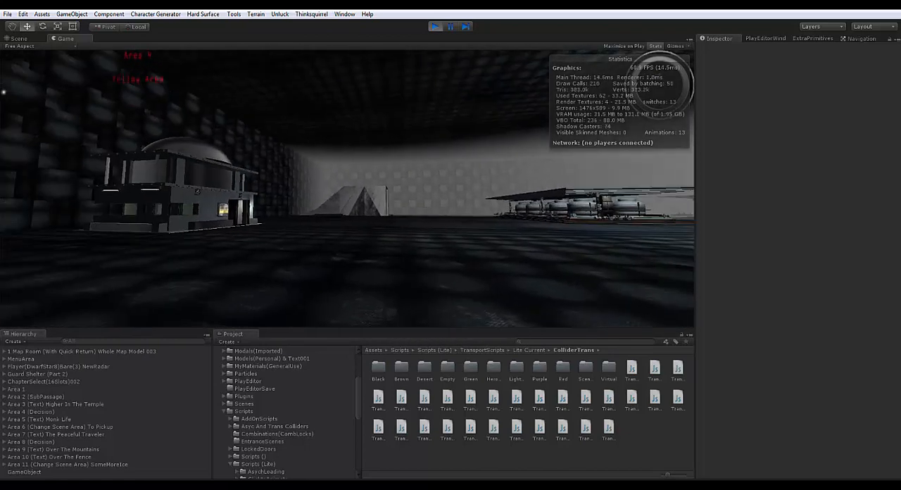
Explore the Yellow Area in play mode, visiting the guard shelter, the circuit-panel transporter pad and the shelter's doorway
{"action": "key", "text": "w"}
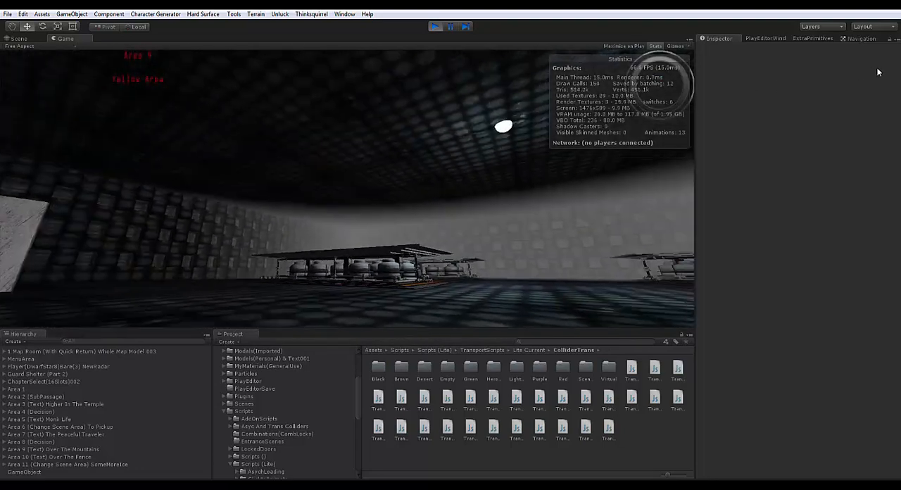
{"action": "key", "text": "w"}
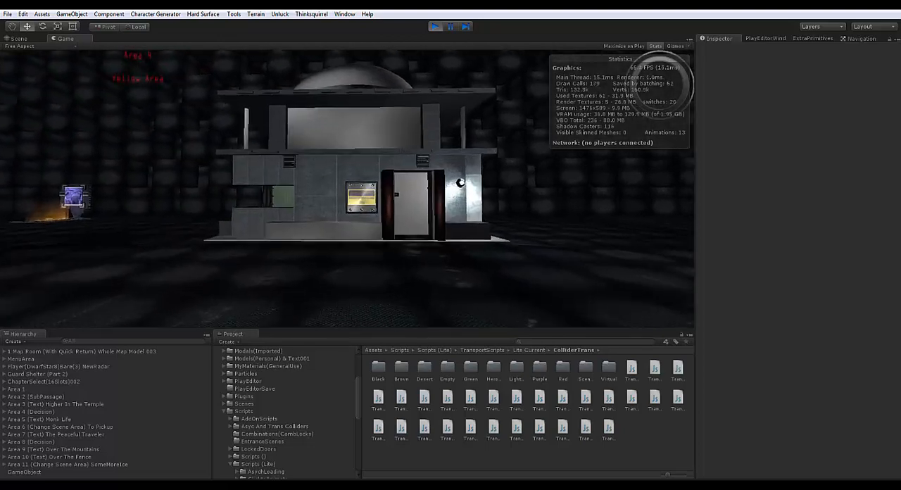
{"action": "key", "text": "w"}
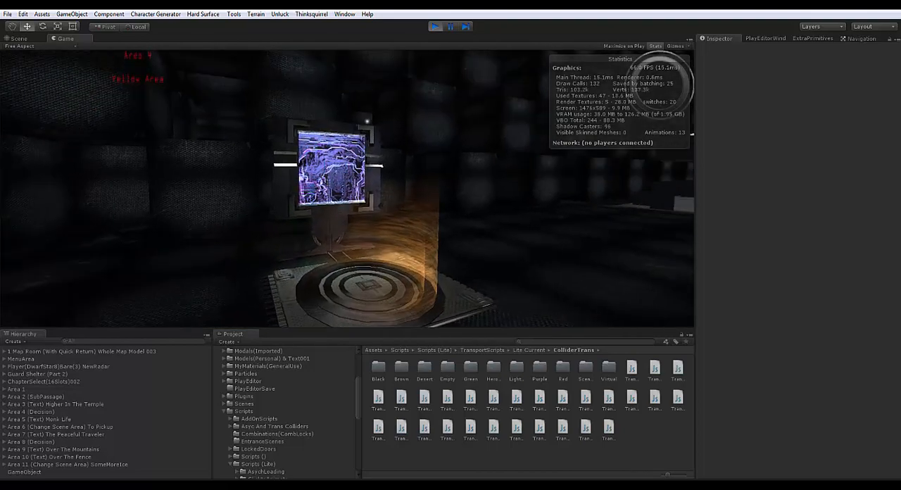
{"action": "key", "text": "w"}
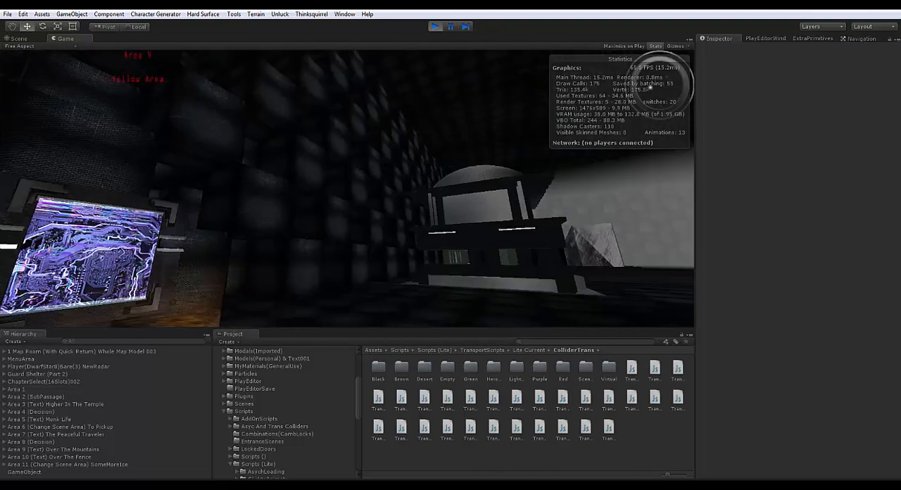
{"action": "key", "text": "w"}
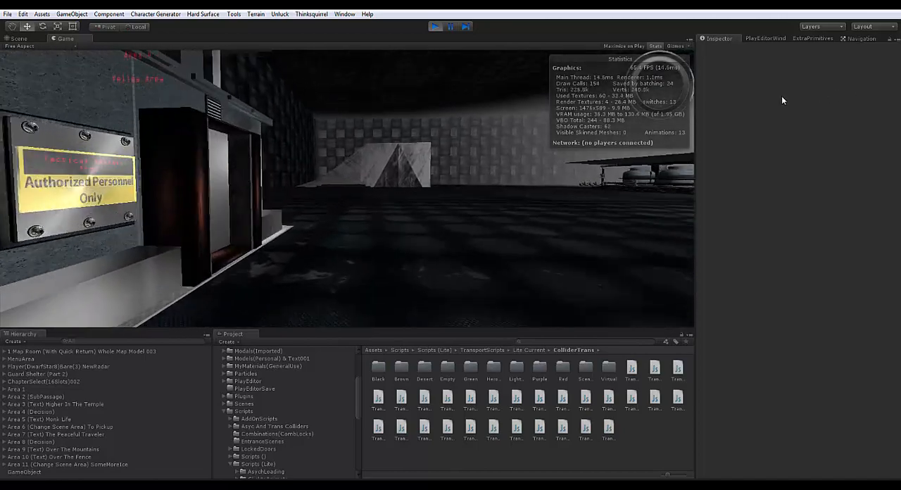
{"action": "key", "text": "w"}
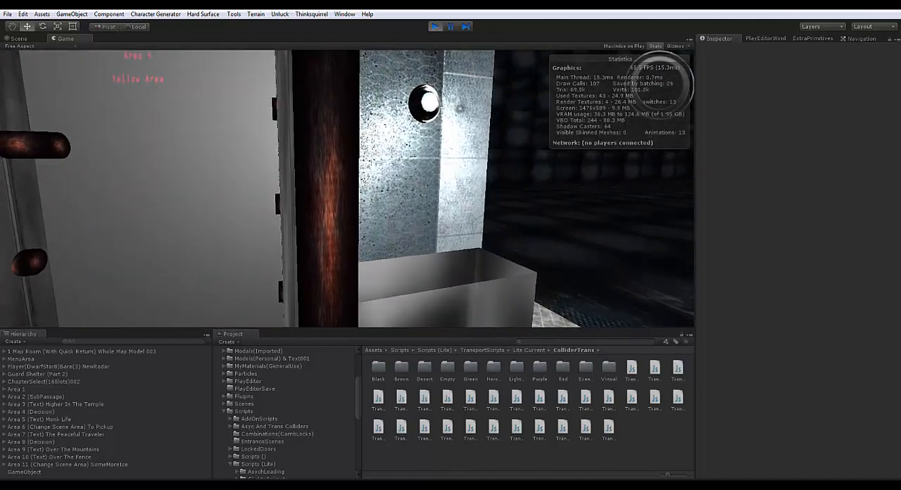
{"action": "key", "text": "s"}
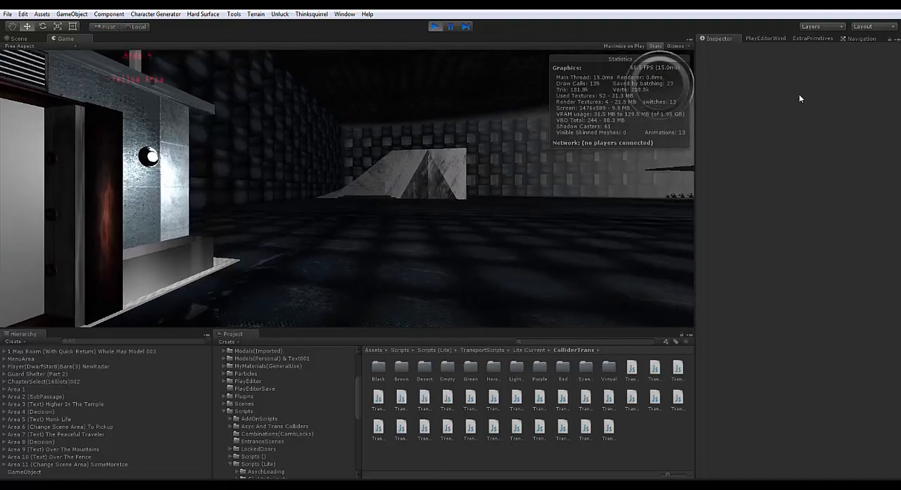
Walk through the shelter's red-lit control room to the Drone Orientation Area panel and activate it
{"action": "key", "text": "w"}
{"action": "key", "text": "w"}
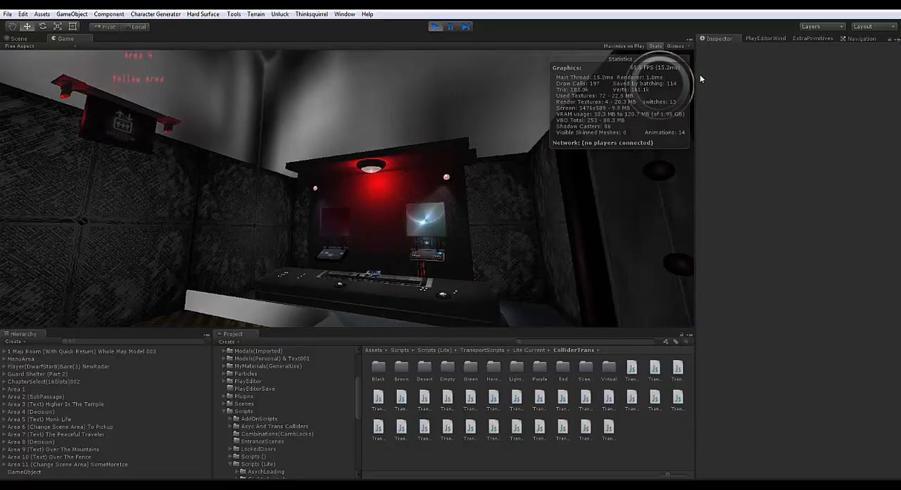
{"action": "key", "text": "w"}
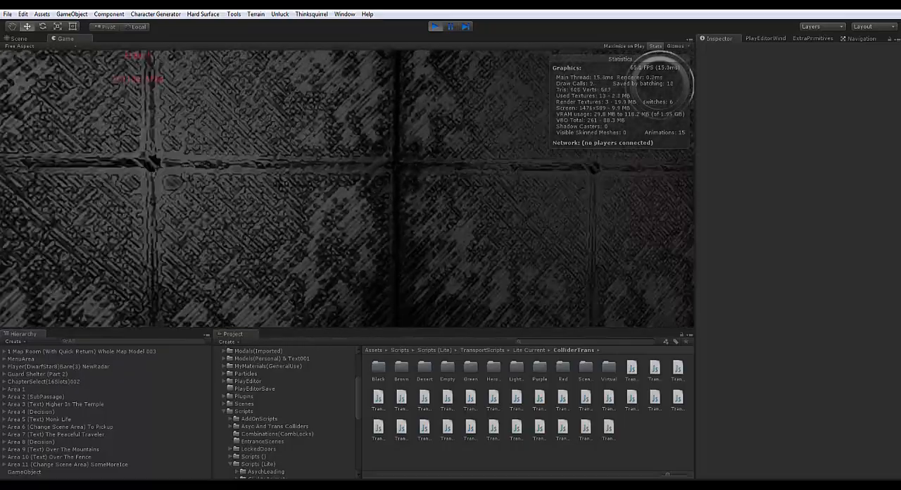
{"action": "key", "text": "w"}
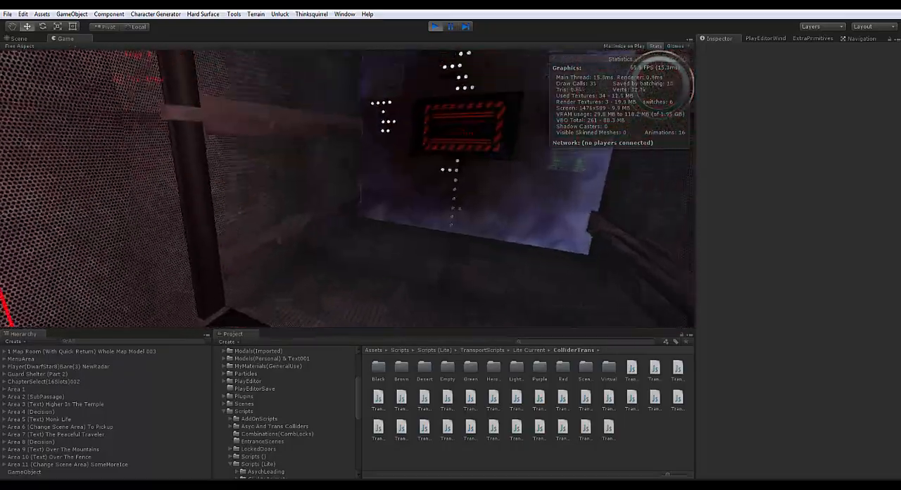
{"action": "key", "text": "w"}
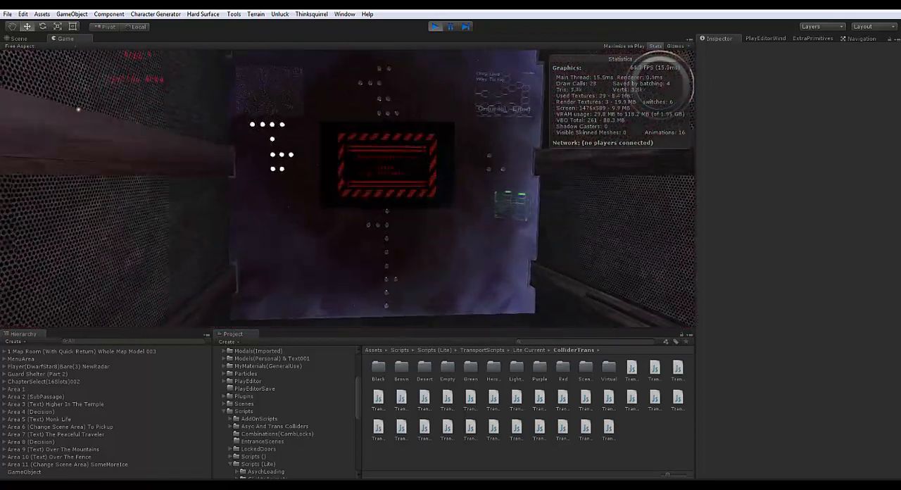
{"action": "key", "text": "w"}
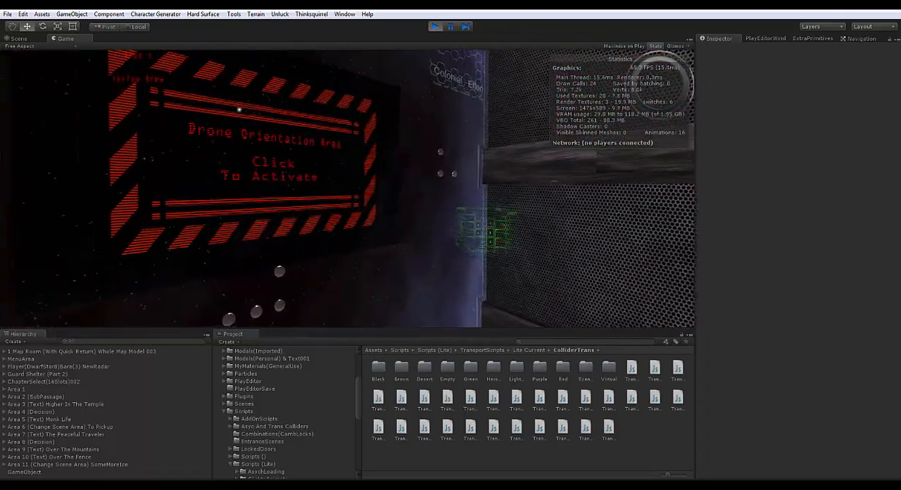
{"action": "key", "text": "w"}
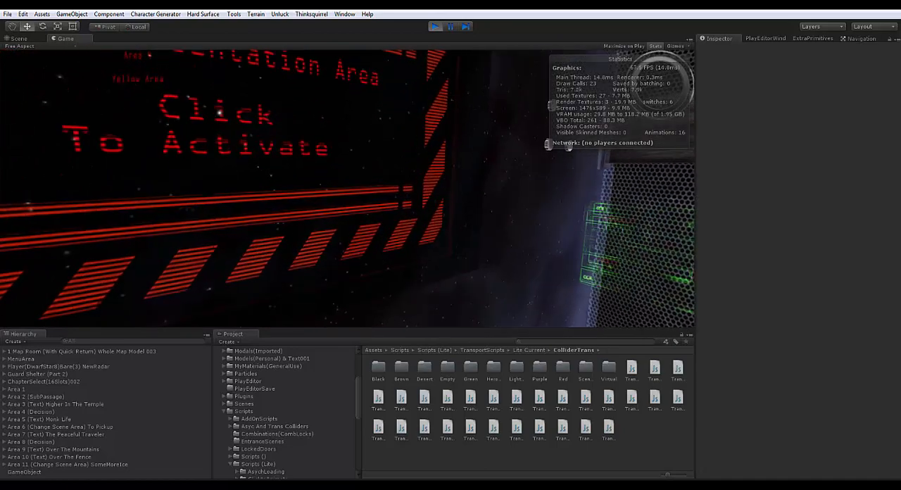
{"action": "left_click", "coordinate": [219, 113]}
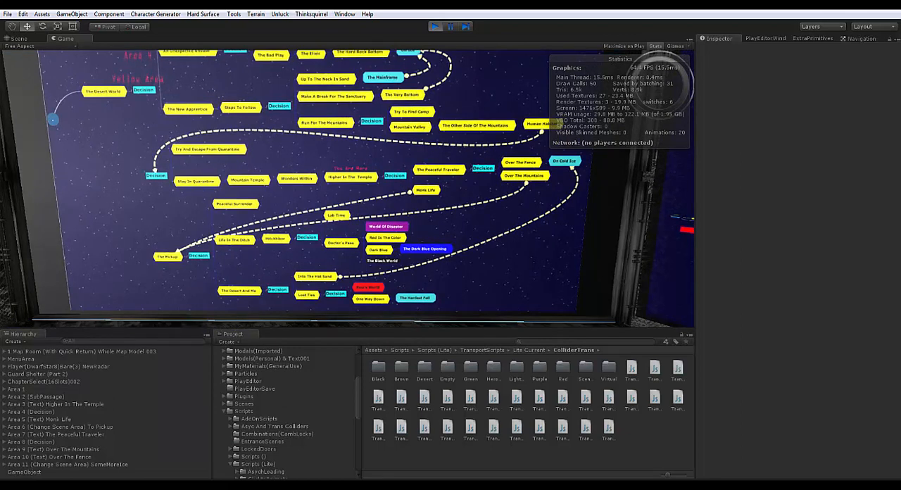
Examine the story map wall with its linked Decision nodes from several angles in the map room
{"action": "key", "text": "w"}
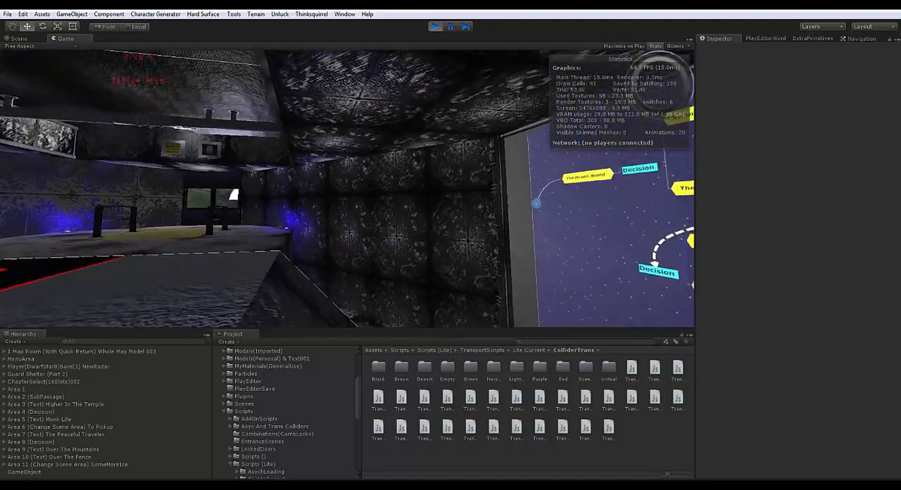
{"action": "key", "text": "w"}
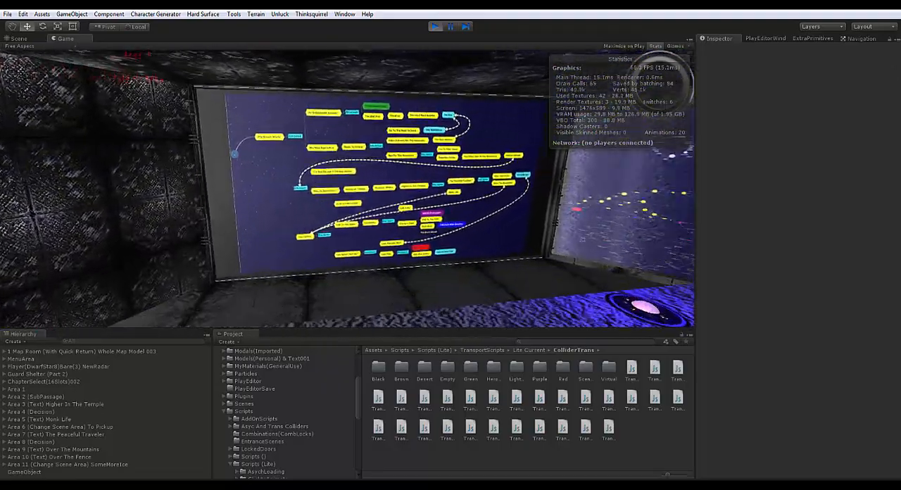
{"action": "key", "text": "w"}
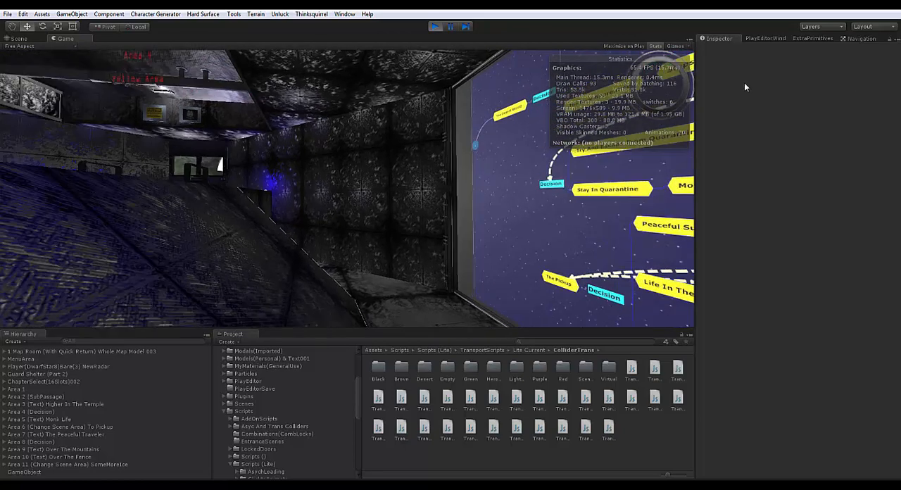
{"action": "key", "text": "w"}
{"action": "key", "text": "w"}
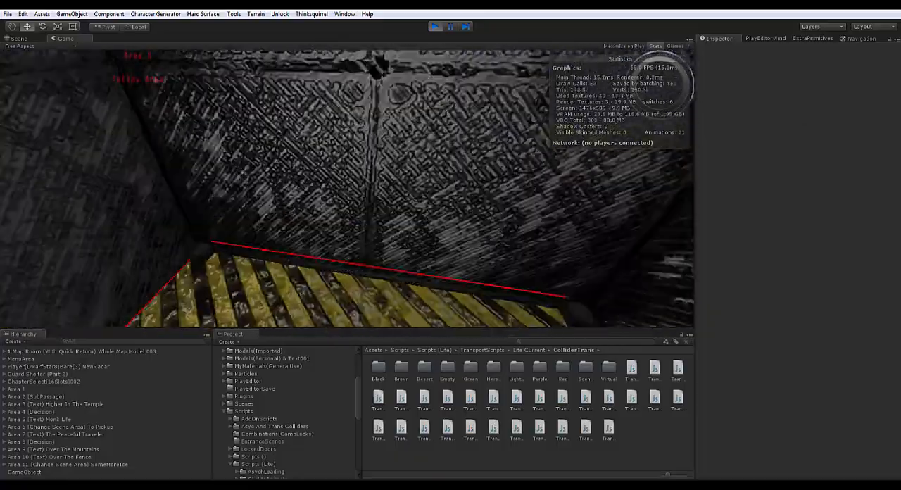
Leave the map room and walk the player down the stone corridor to the lit circular lift pad
{"action": "key", "text": "w"}
{"action": "key", "text": "w"}
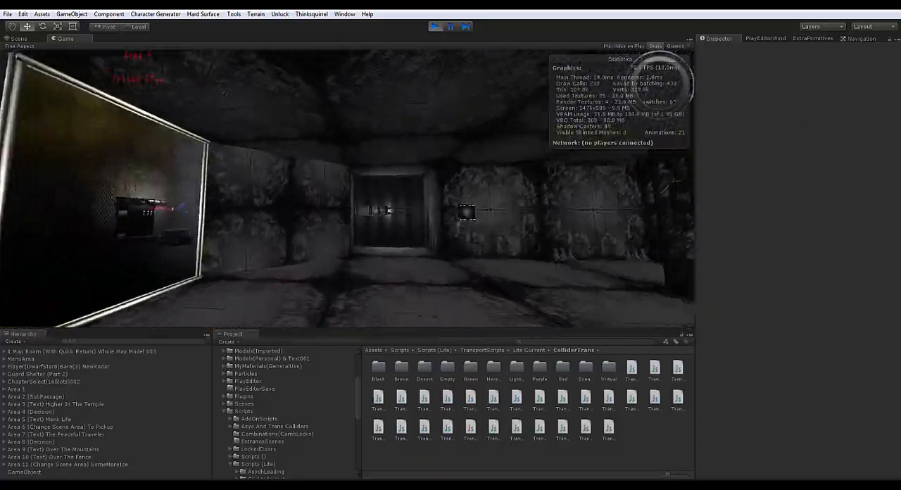
{"action": "key", "text": "w"}
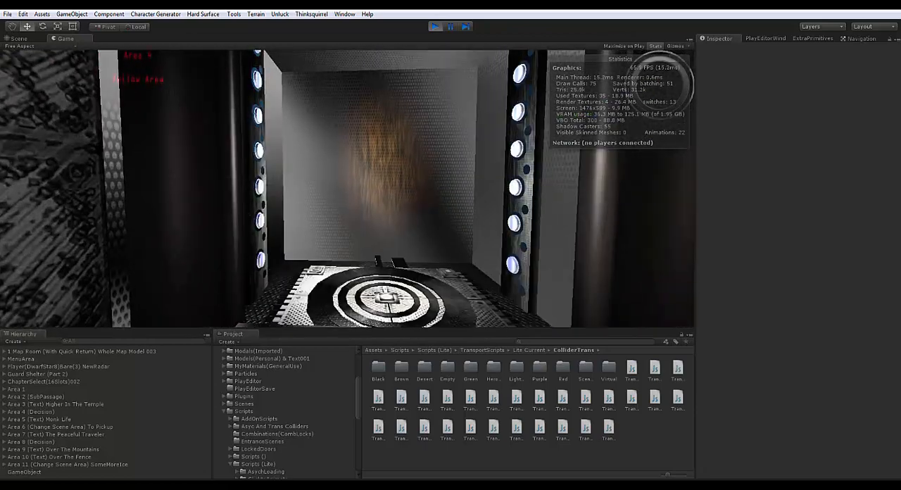
{"action": "key", "text": "w"}
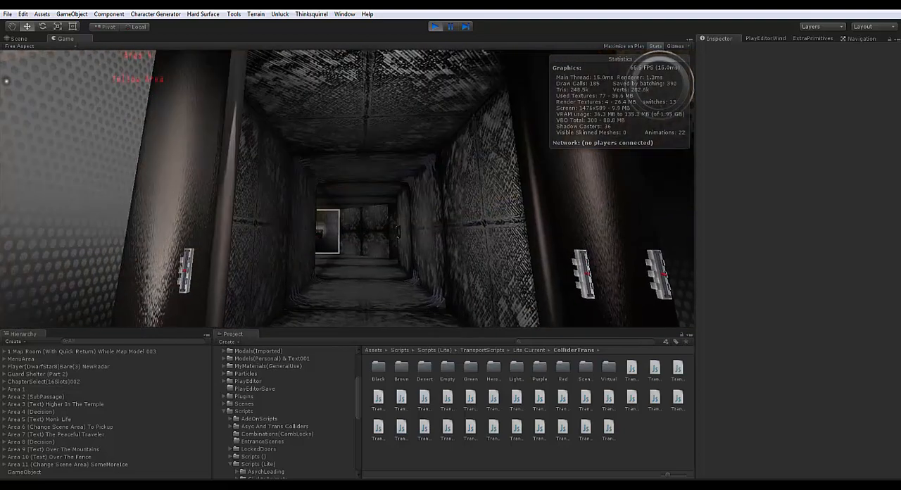
Take the player from the lift through the red-edged tunnel and past the glowing blue machine to the tank hall
{"action": "key", "text": "w"}
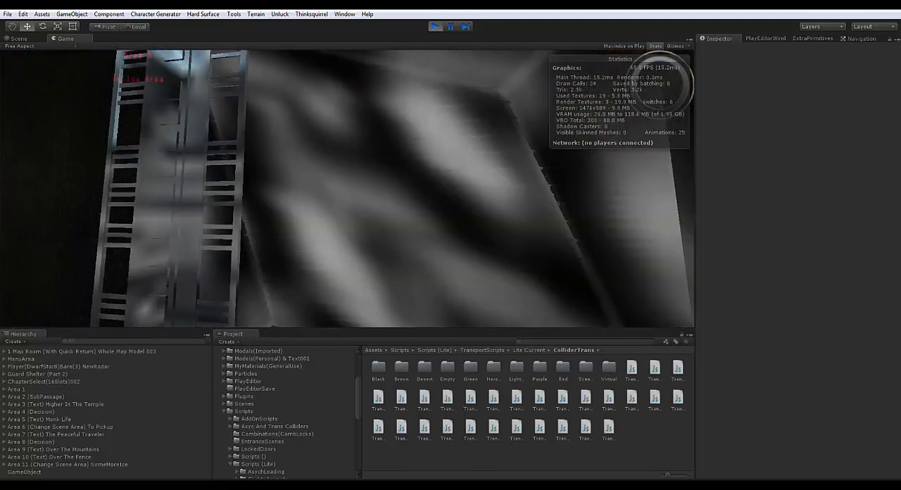
{"action": "key", "text": "w"}
{"action": "key", "text": "w"}
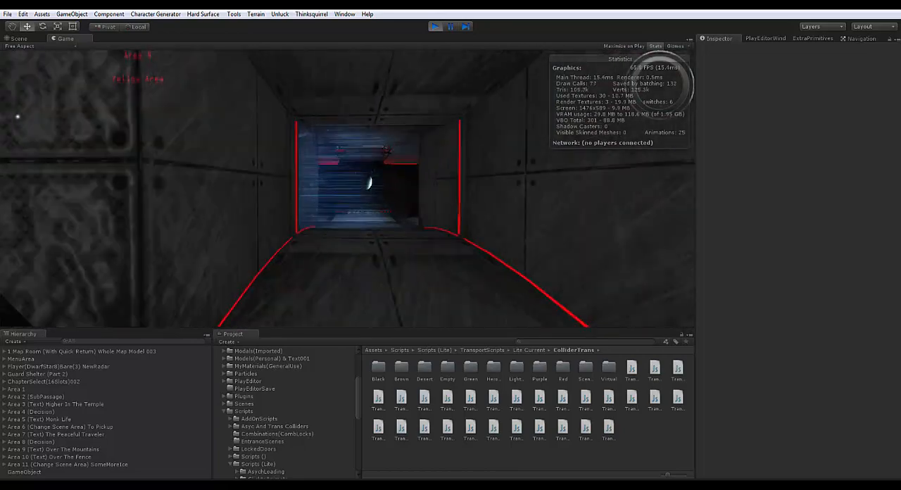
{"action": "key", "text": "w"}
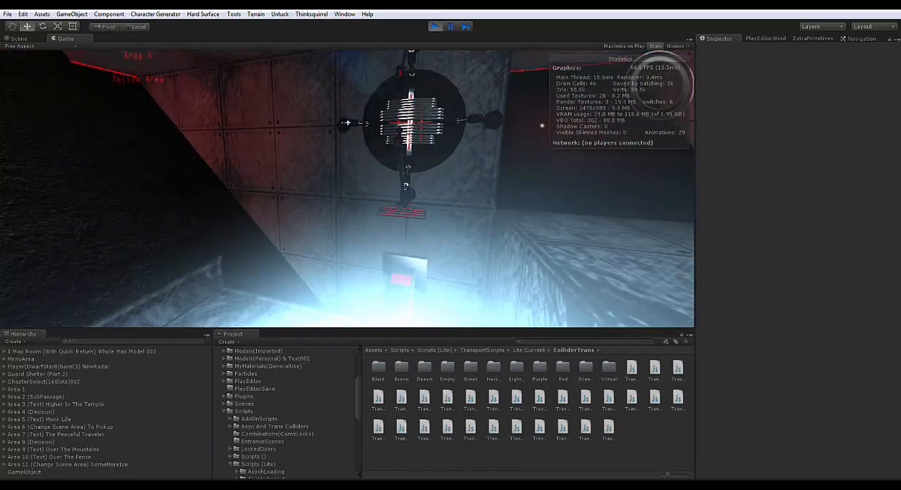
{"action": "key", "text": "w"}
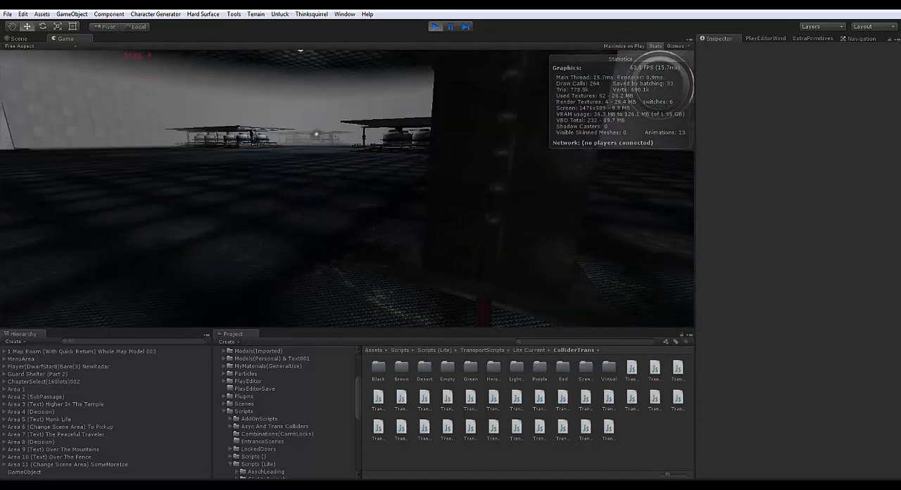
Walk the player across the tank hall to the pillared doorway between the slanted marble walls
{"action": "key", "text": "w"}
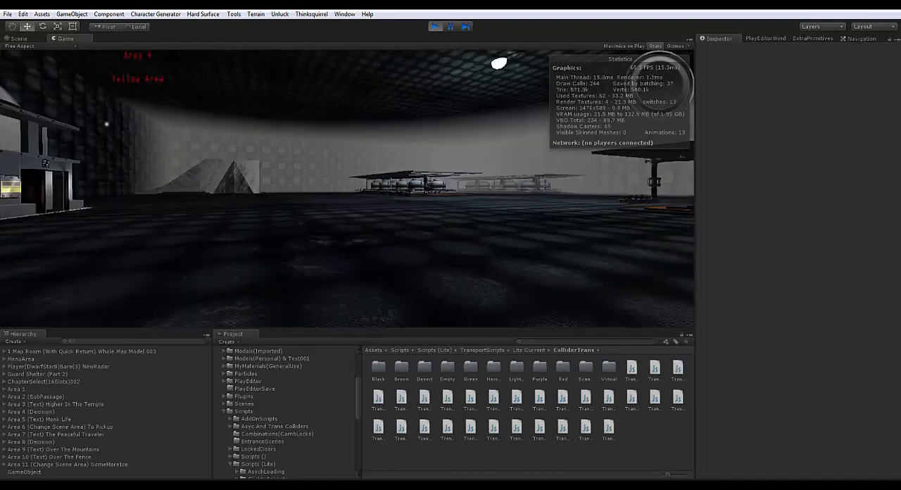
{"action": "key", "text": "w"}
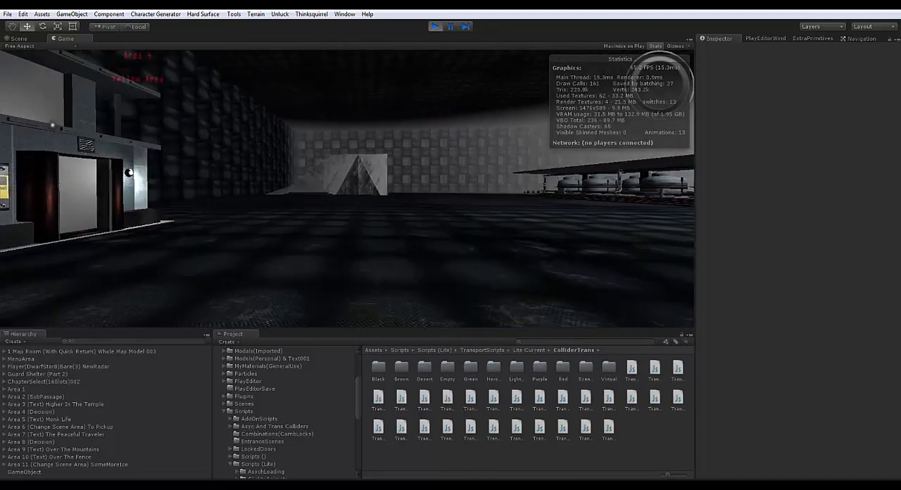
{"action": "key", "text": "w"}
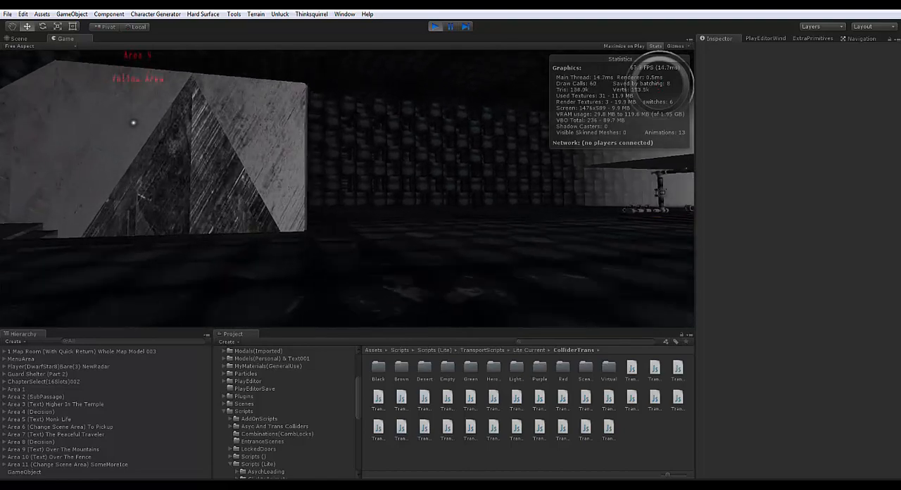
{"action": "key", "text": "w"}
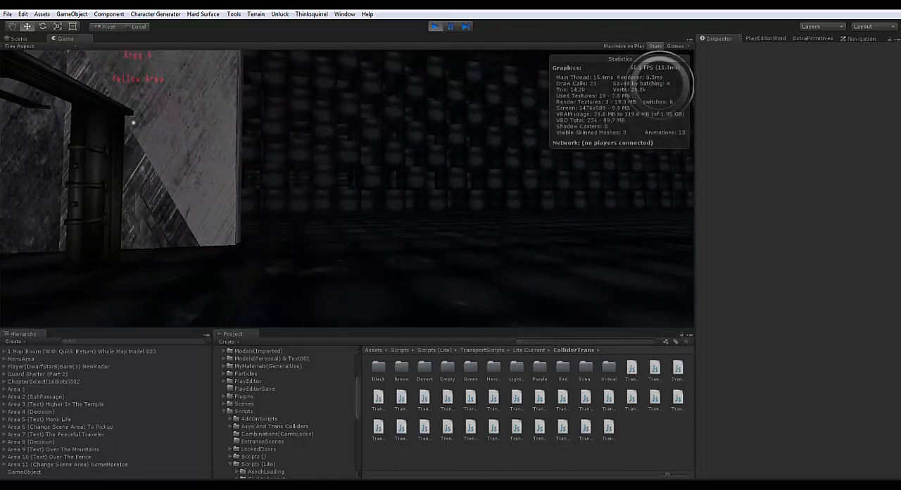
{"action": "key", "text": "w"}
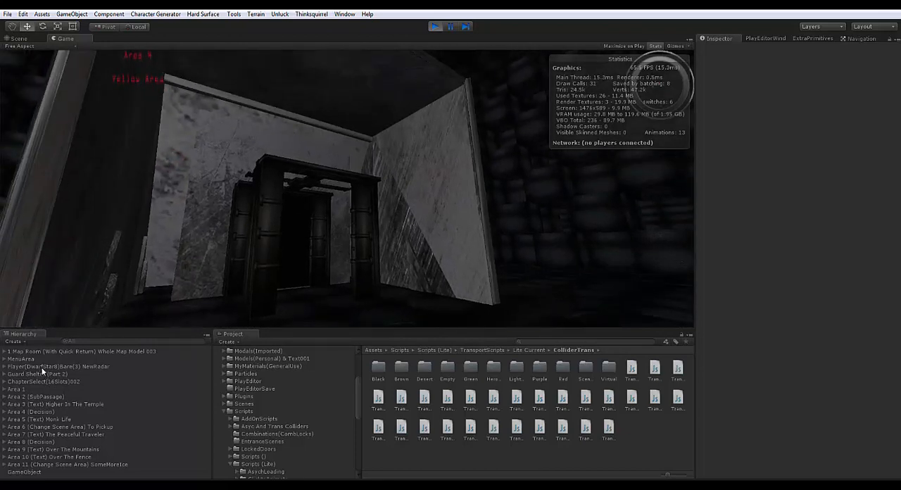
Examine the objects grouped under Area 1, including the children of InformationMainframe(Merged)WithBase, and collapse both groups again
{"action": "left_click", "coordinate": [4, 389]}
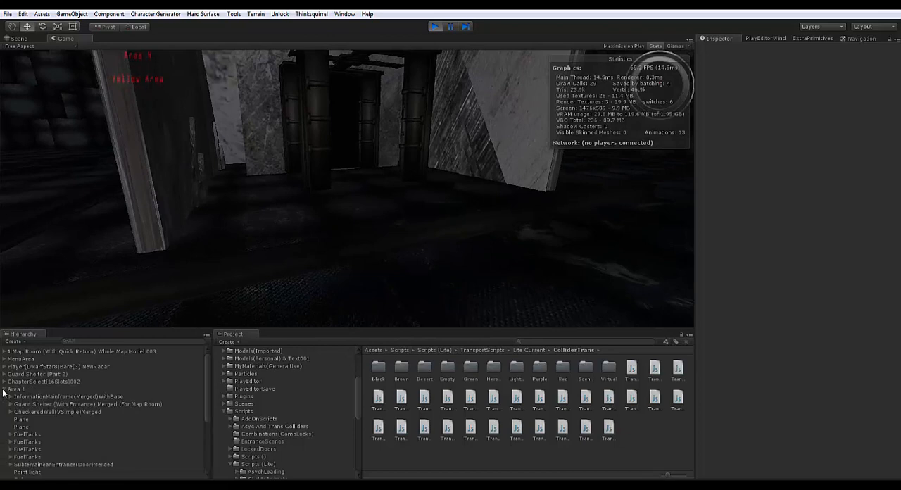
{"action": "scroll", "coordinate": [29, 412], "scroll_direction": "down", "scroll_amount": 3}
{"action": "scroll", "coordinate": [31, 415], "scroll_direction": "up", "scroll_amount": 5}
{"action": "left_click", "coordinate": [10, 397]}
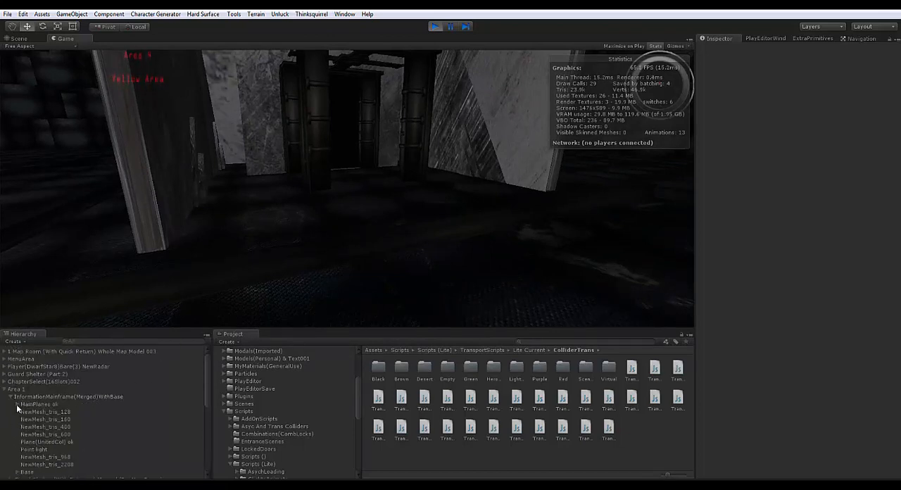
{"action": "left_click", "coordinate": [10, 397]}
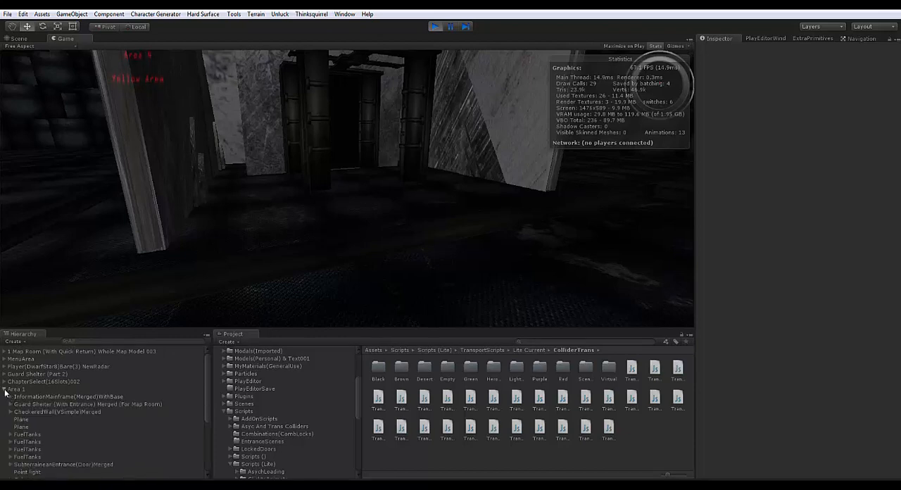
{"action": "left_click", "coordinate": [4, 390]}
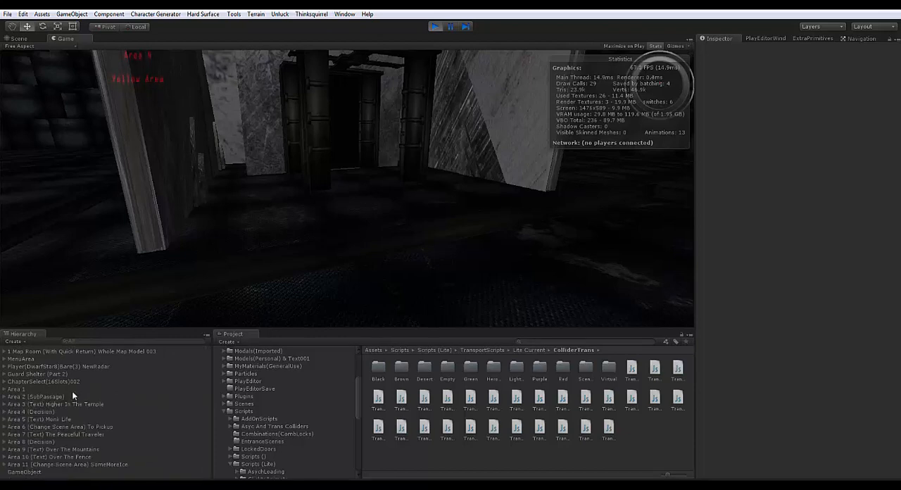
Return control to the running game and take the player through the marble-walled entrance into the dark underground tunnel
{"action": "left_click", "coordinate": [338, 186]}
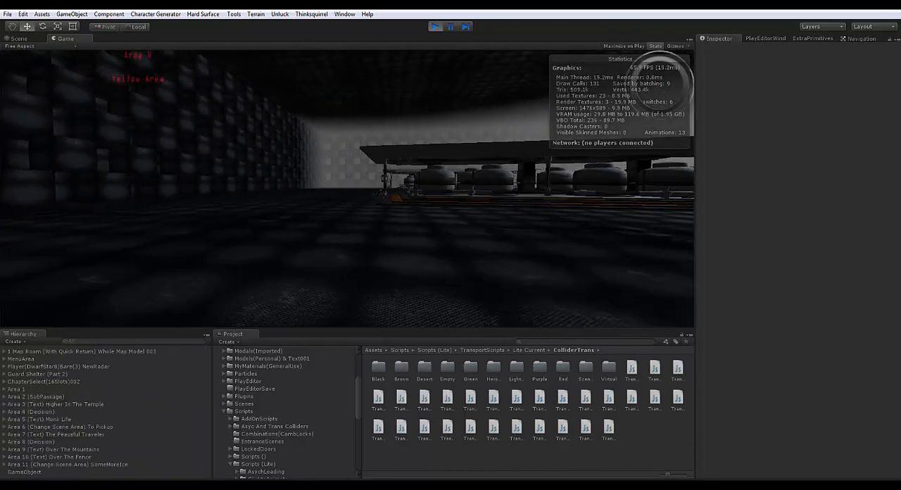
{"action": "key", "text": "w"}
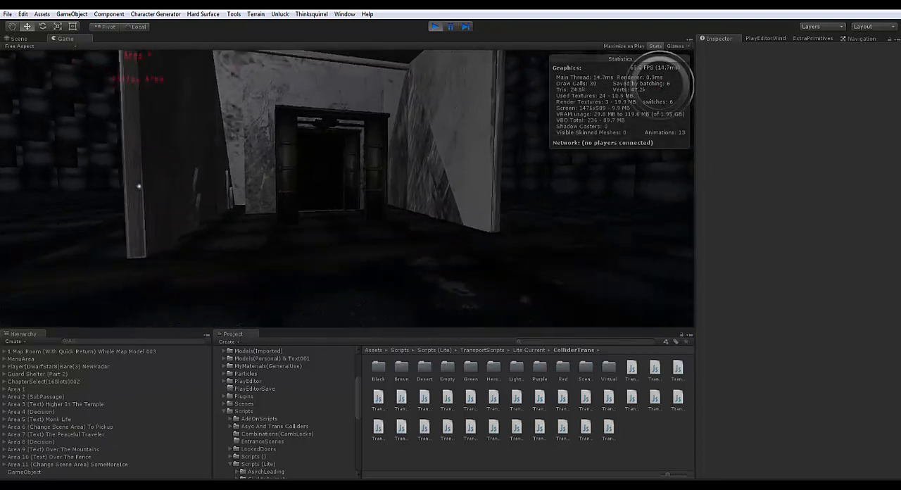
{"action": "key", "text": "w"}
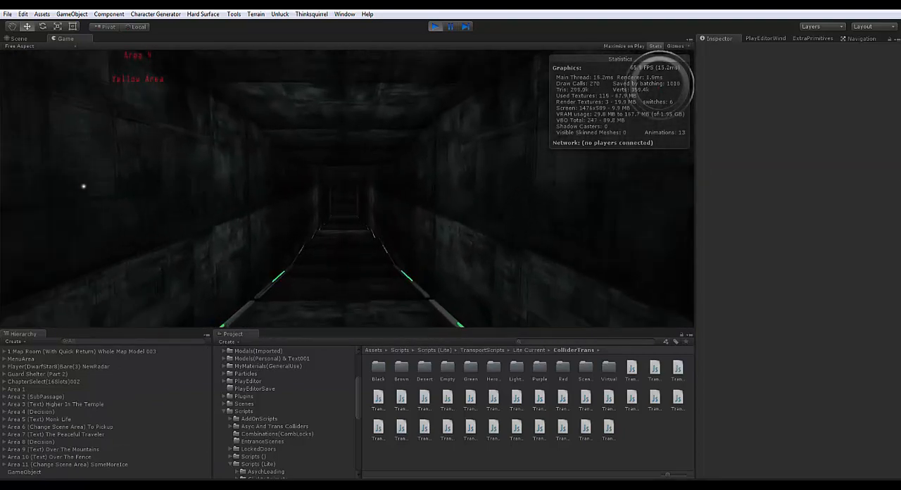
{"action": "key", "text": "w"}
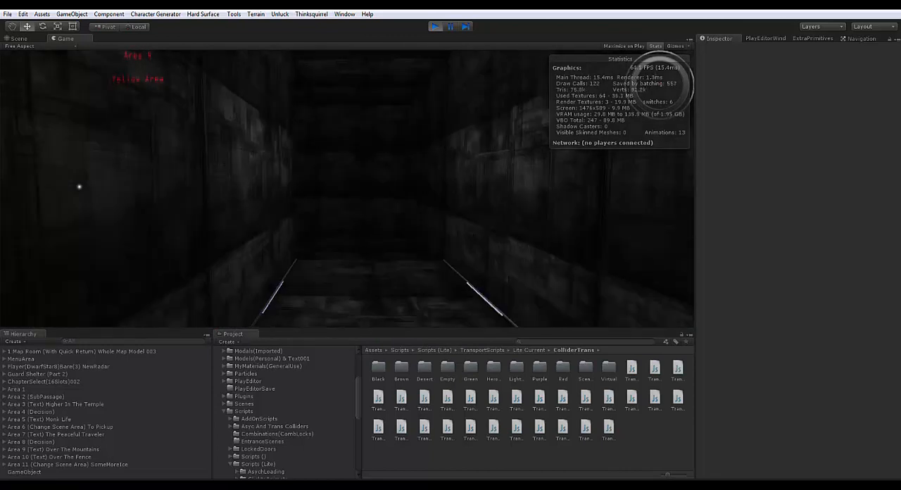
{"action": "key", "text": "w"}
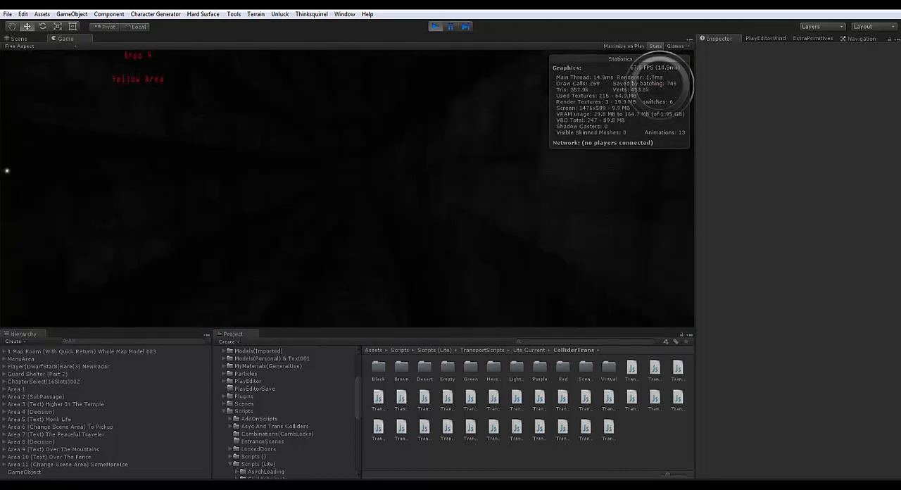
Follow the underground passage past the red-lit section with the blue panel to the laser room with the lava pit
{"action": "key", "text": "w"}
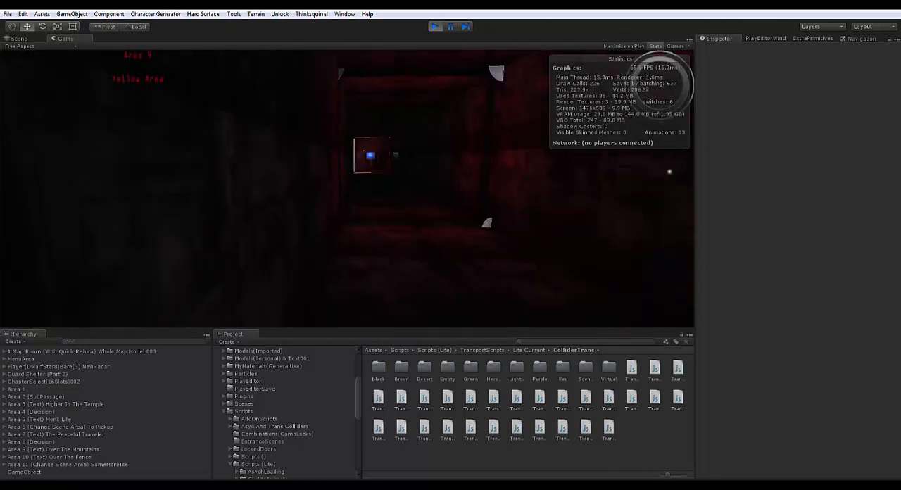
{"action": "key", "text": "w"}
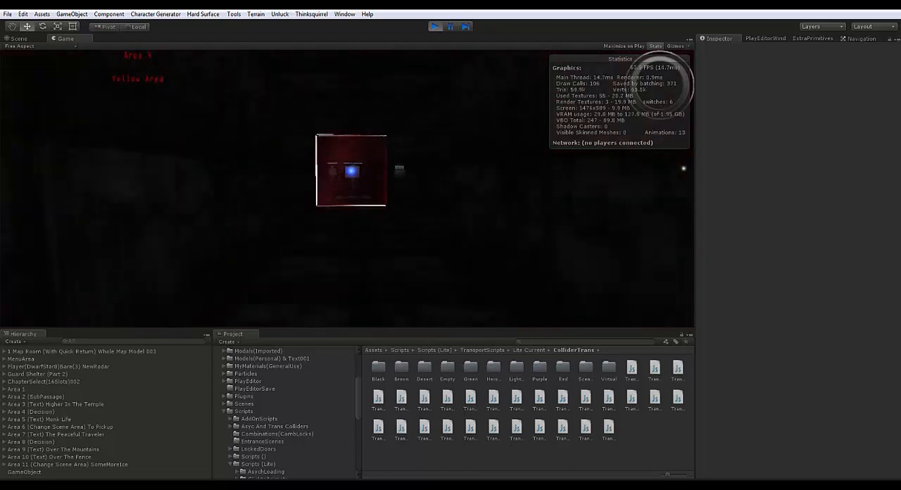
{"action": "key", "text": "w"}
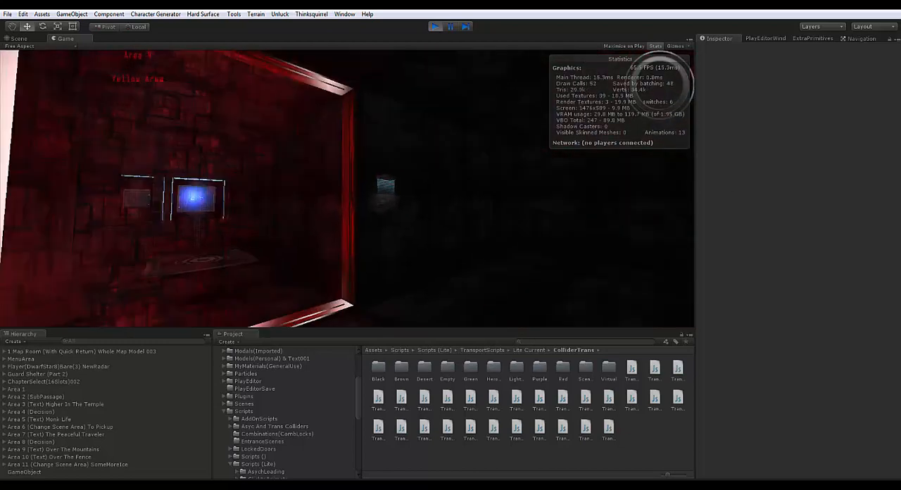
{"action": "key", "text": "w"}
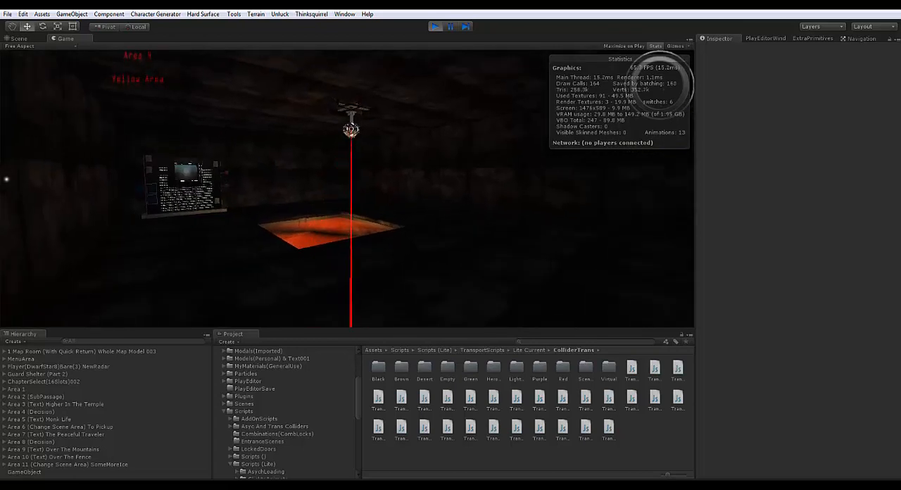
Move the player sideways, back and forward around the sweeping red laser in front of the lava pit
{"action": "key", "text": "d"}
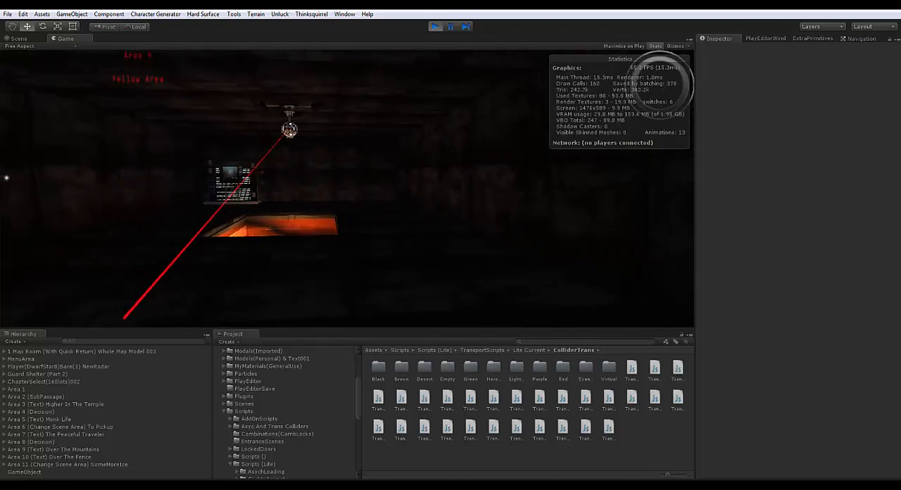
{"action": "key", "text": "a"}
{"action": "key", "text": "a"}
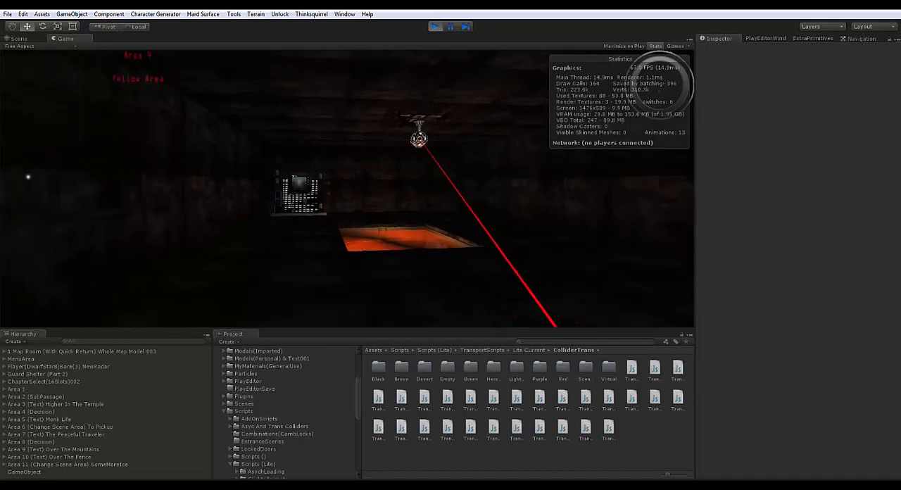
{"action": "key", "text": "w"}
{"action": "key", "text": "s"}
{"action": "key", "text": "s"}
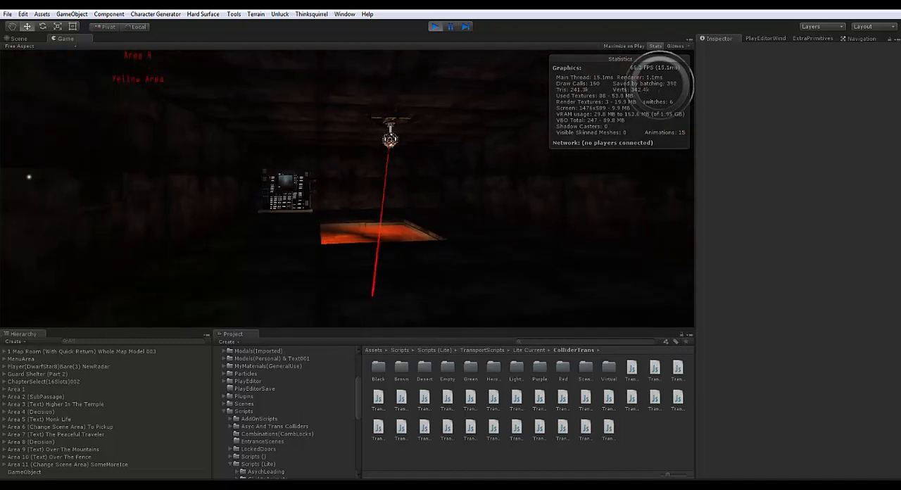
{"action": "key", "text": "w"}
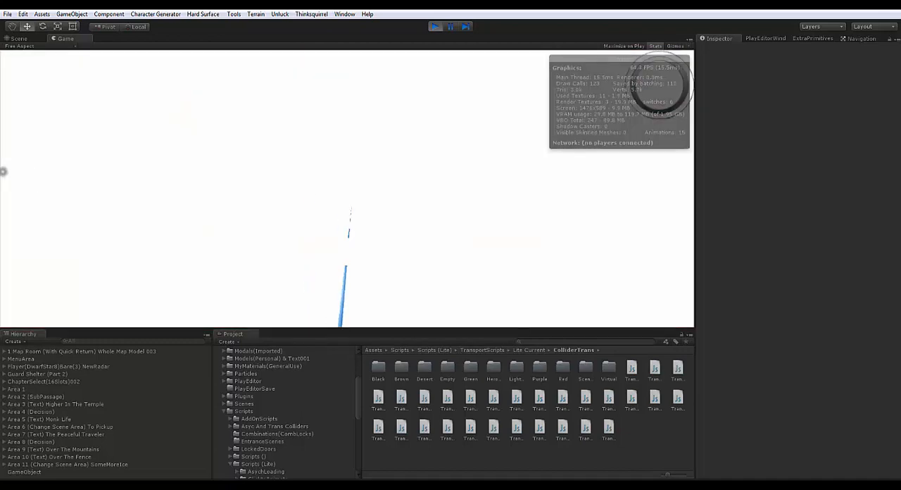
Move the player along the thin blue beam in the white space to get back to the tank hall
{"action": "key", "text": "w"}
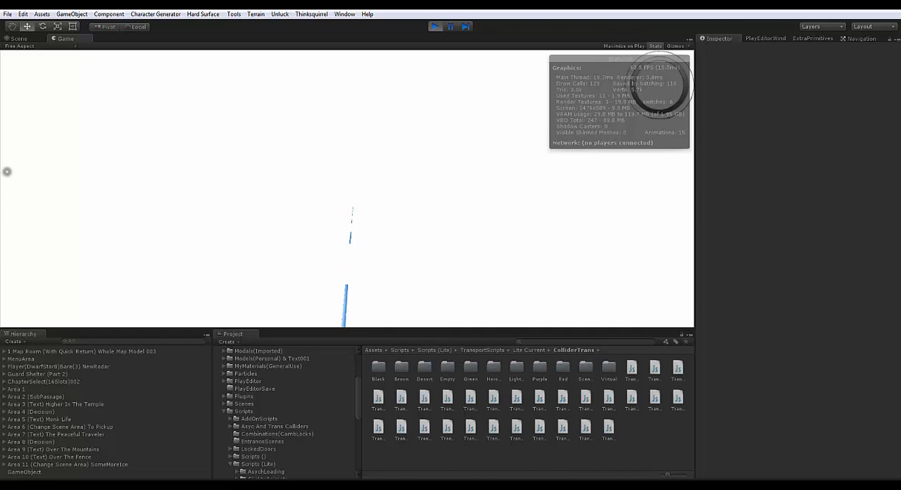
{"action": "key", "text": "w"}
{"action": "key", "text": "w"}
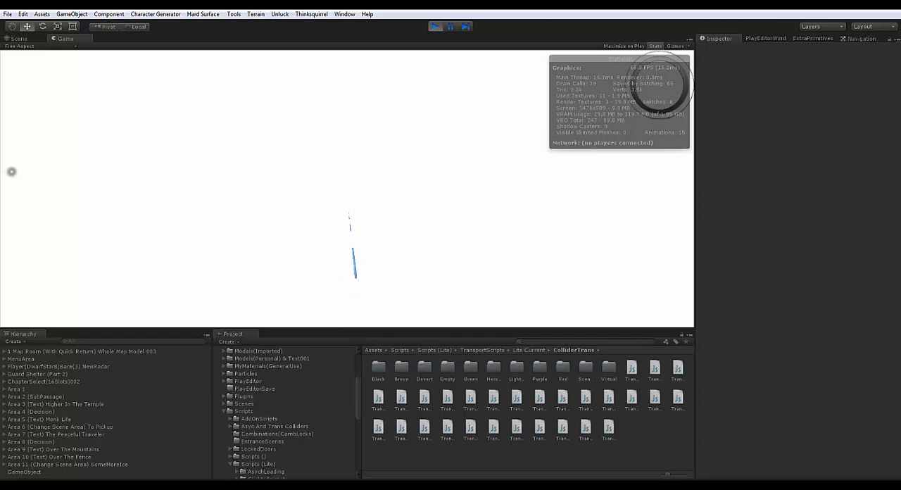
{"action": "key", "text": "d"}
{"action": "key", "text": "a"}
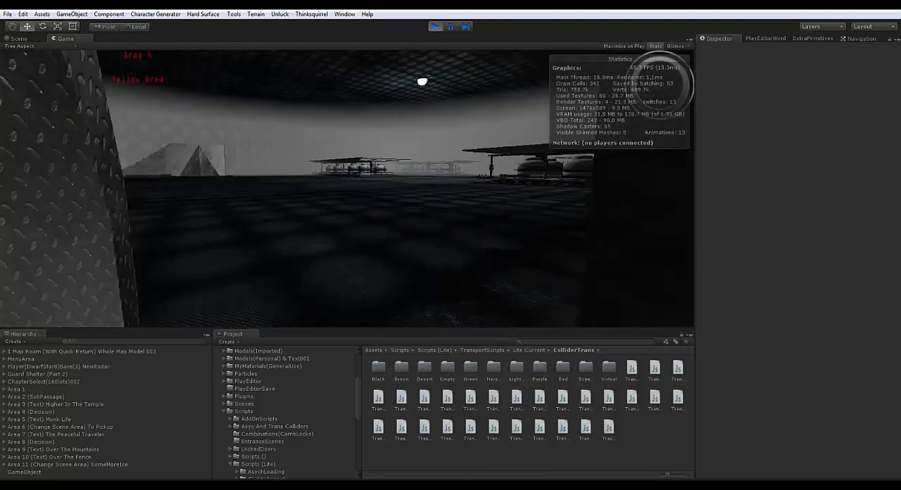
Back the player away from the glowing blue machine and walk to the windows of the domed guard shelter
{"action": "key", "text": "s"}
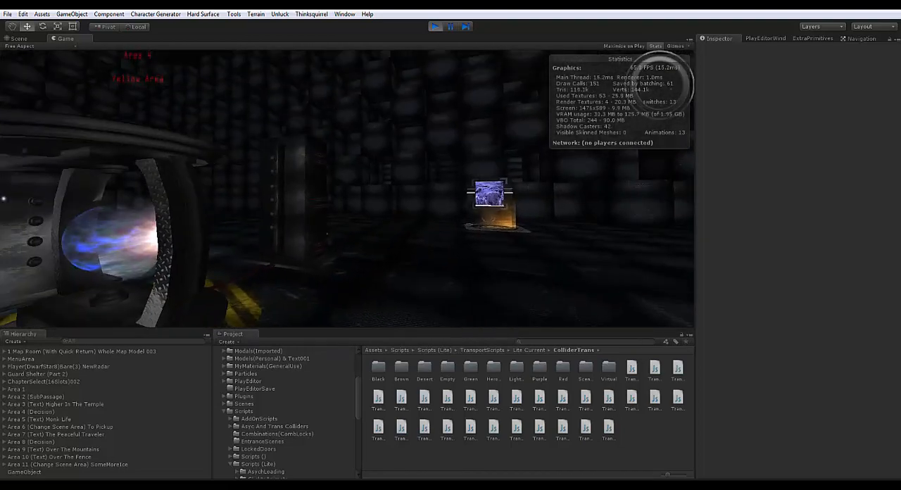
{"action": "key", "text": "s"}
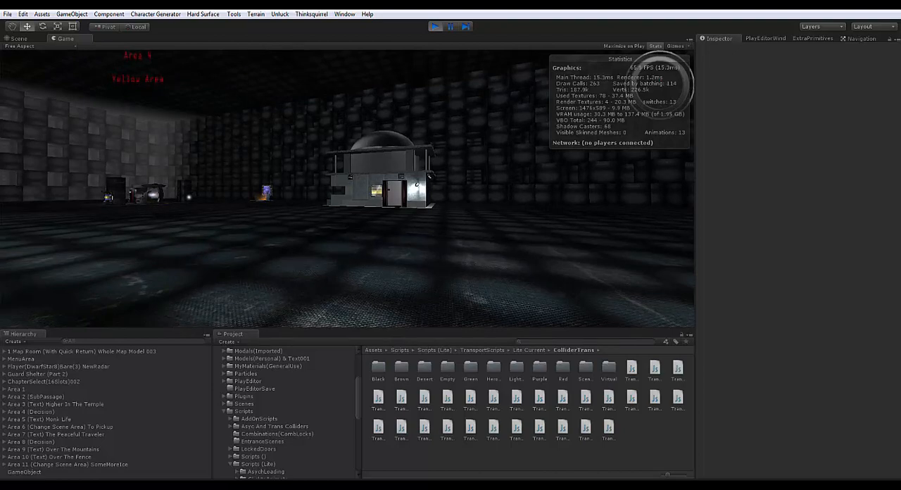
{"action": "key", "text": "w"}
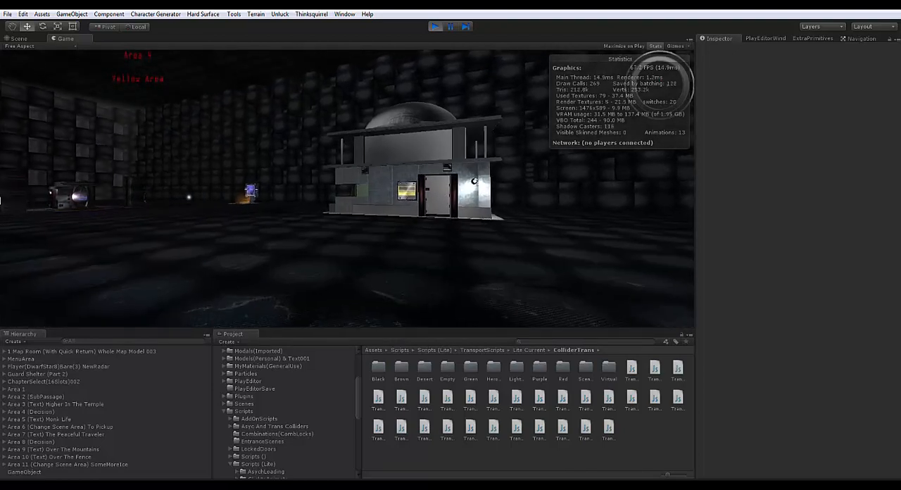
{"action": "key", "text": "w"}
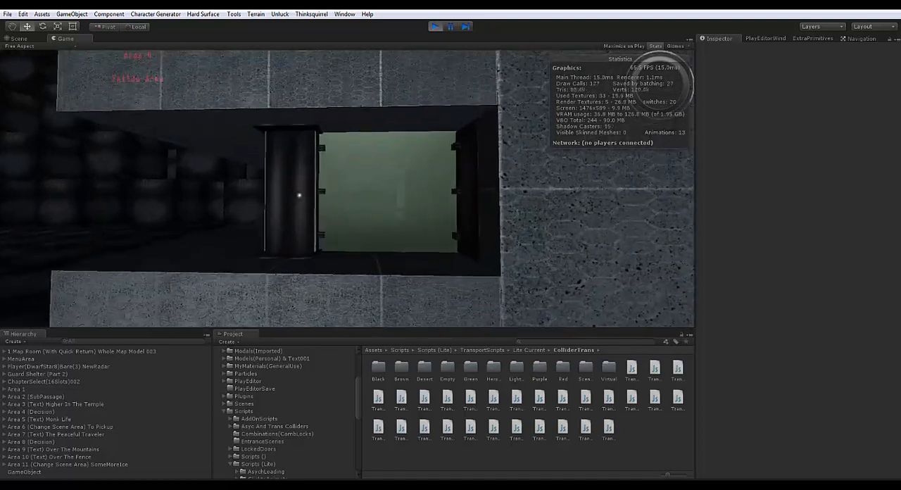
{"action": "key", "text": "w"}
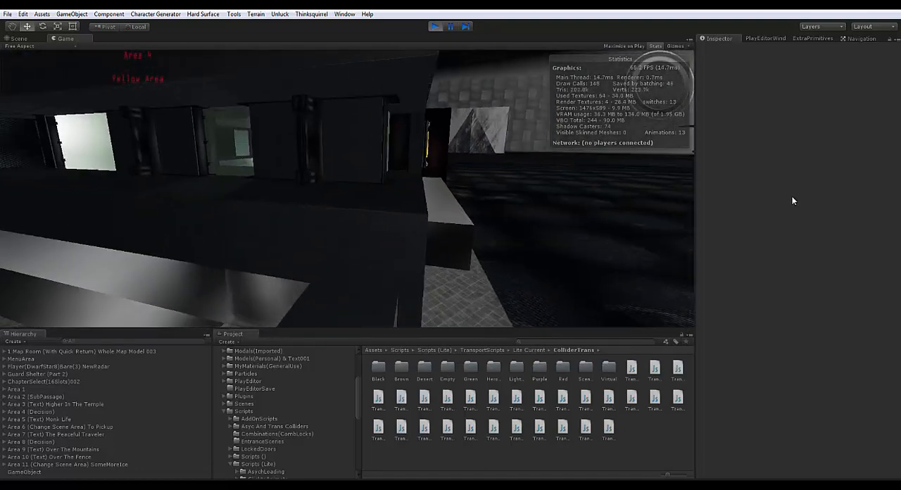
Walk the player past the guard shelter and across the hall to the roofed rows of fuel tanks
{"action": "key", "text": "w"}
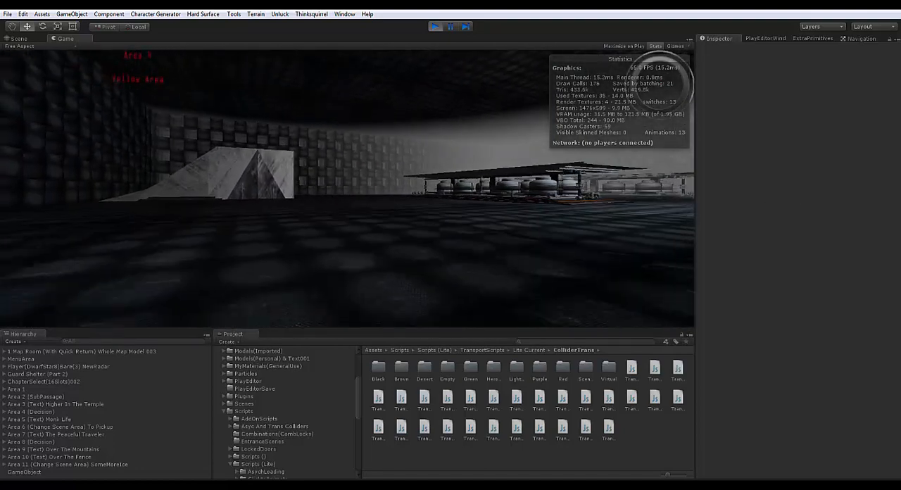
{"action": "key", "text": "w"}
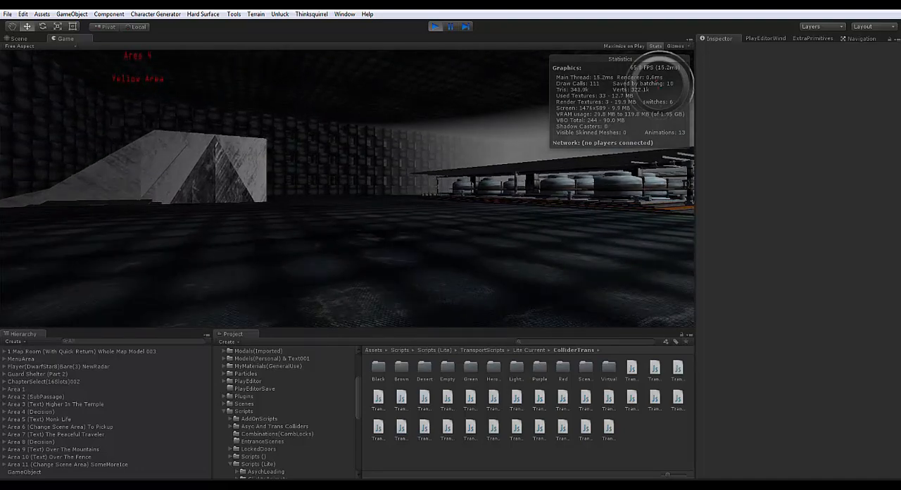
{"action": "key", "text": "w"}
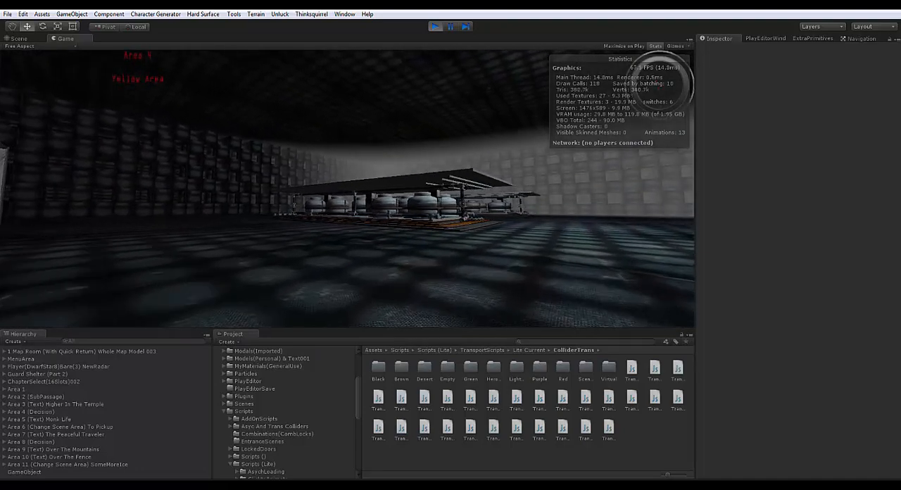
{"action": "key", "text": "w"}
{"action": "key", "text": "w"}
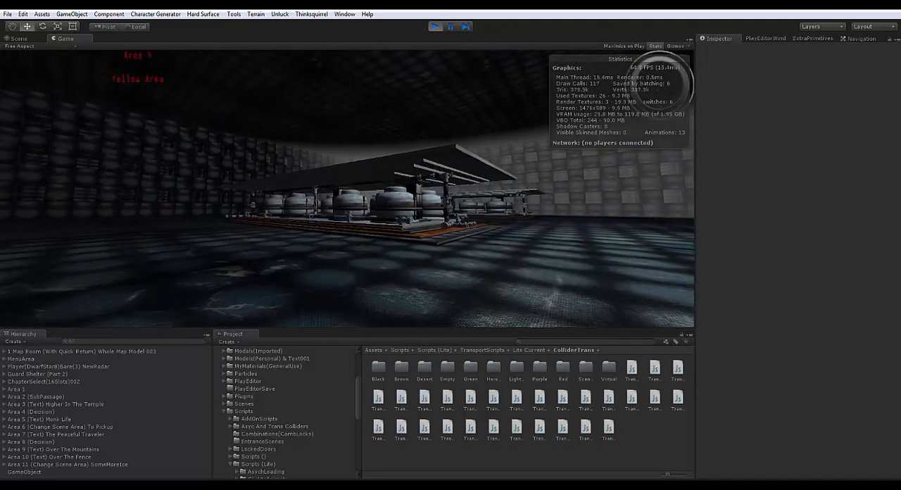
Walk the player between the large fuel tanks and along the orange-striped edge of their platform
{"action": "key", "text": "w"}
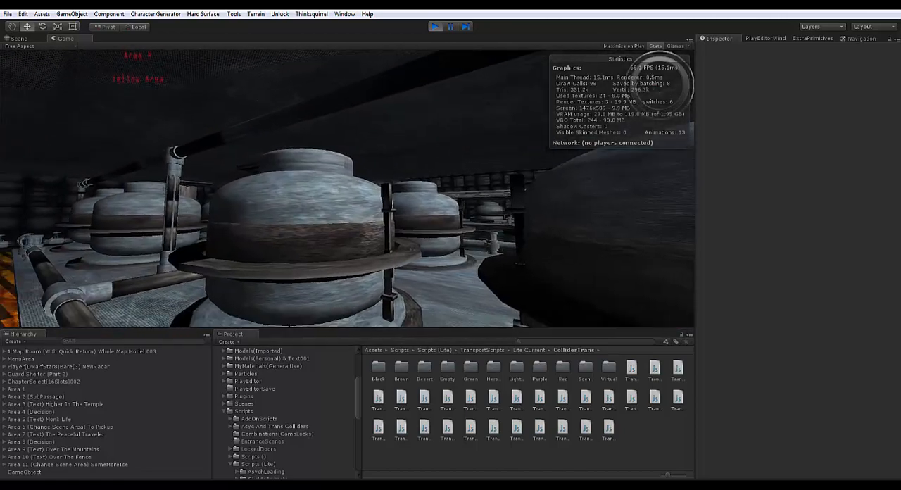
{"action": "key", "text": "w"}
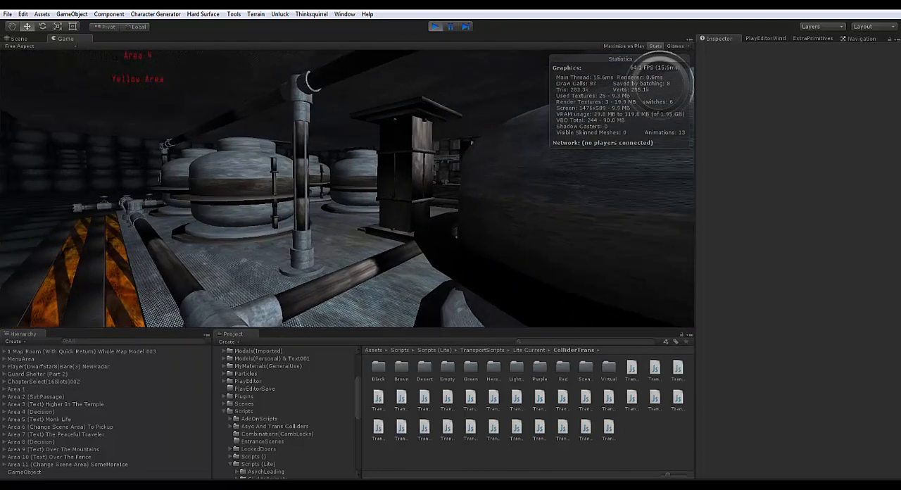
{"action": "key", "text": "s"}
{"action": "key", "text": "w"}
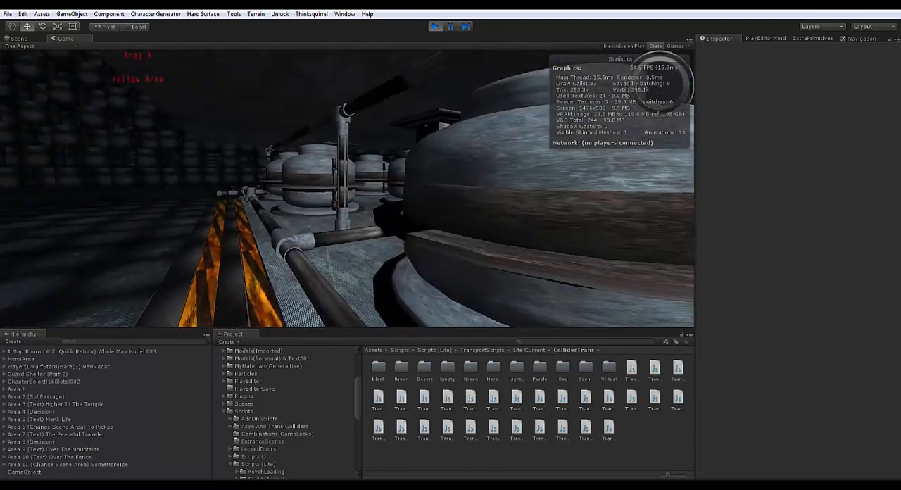
{"action": "key", "text": "w"}
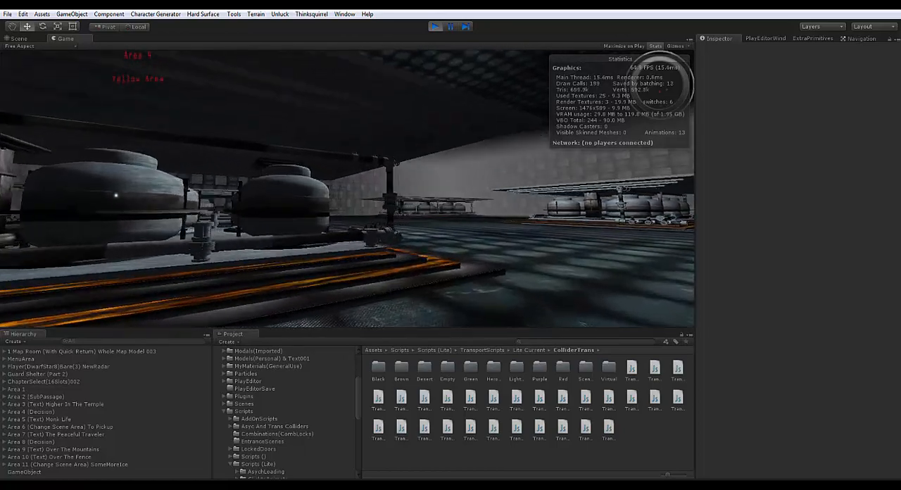
Walk the player across the open hall and around the domed guard shelter to the dark hexagon-patterned wall
{"action": "key", "text": "w"}
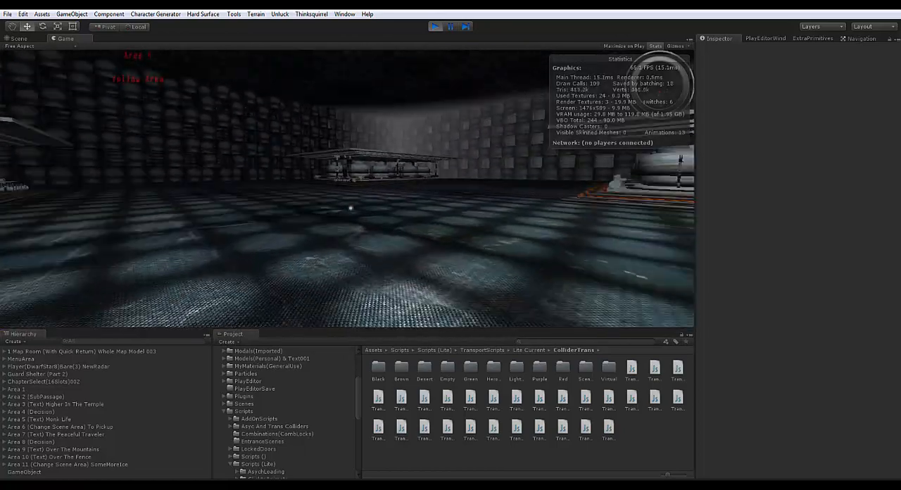
{"action": "key", "text": "w"}
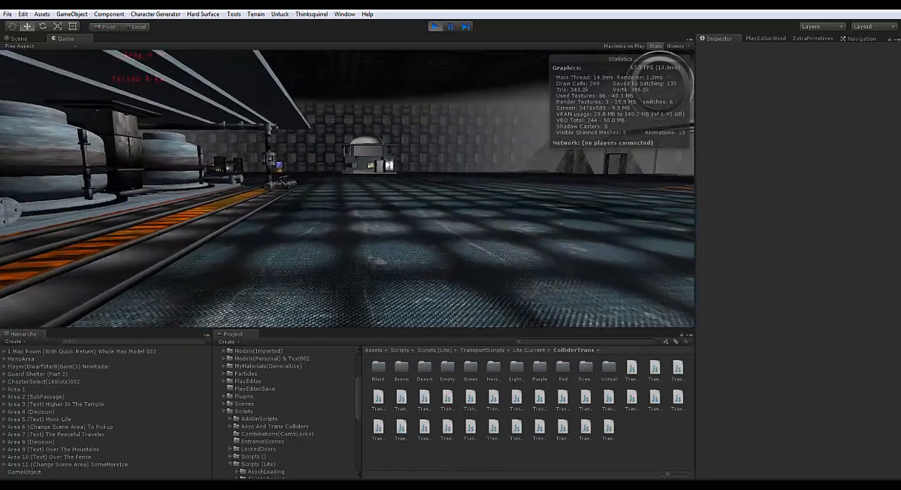
{"action": "key", "text": "w"}
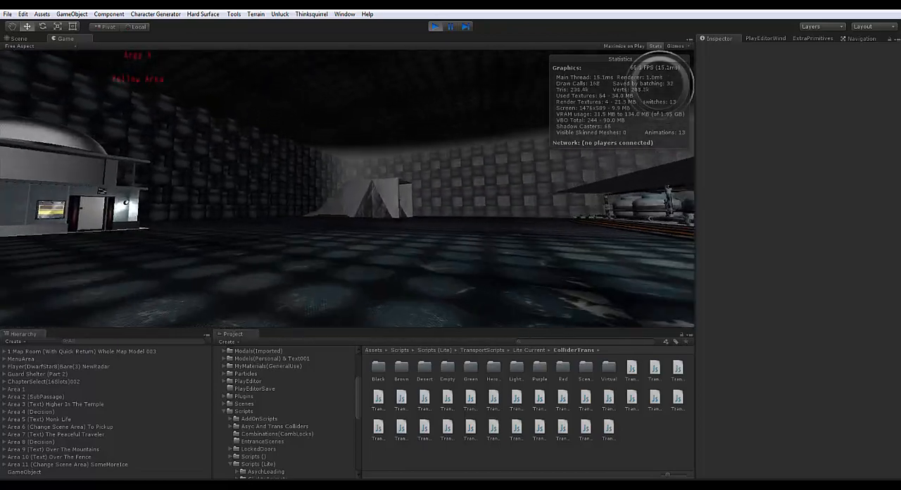
{"action": "key", "text": "w"}
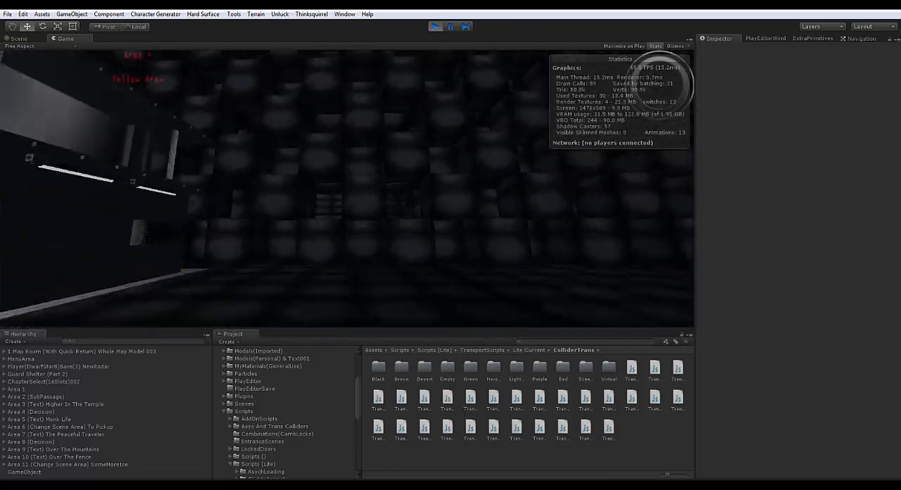
{"action": "key", "text": "w"}
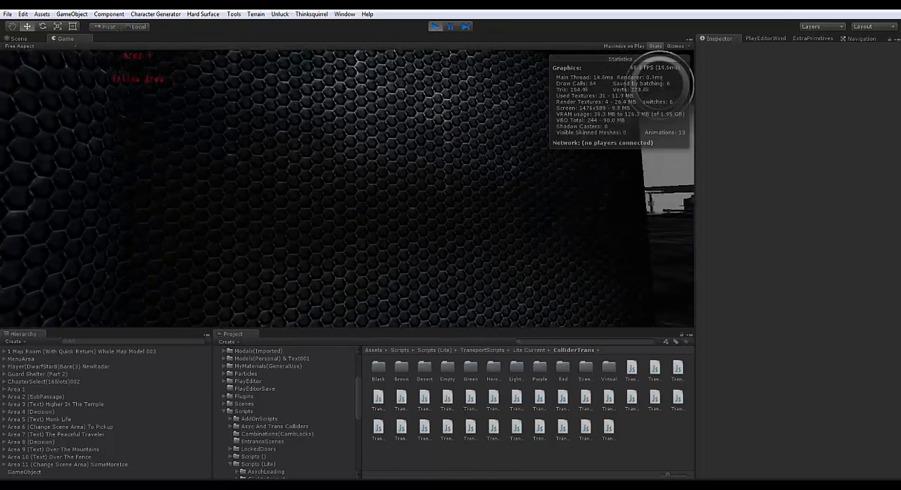
Walk the player around the slanted concrete structure to its open side with the pillared doorway
{"action": "key", "text": "w"}
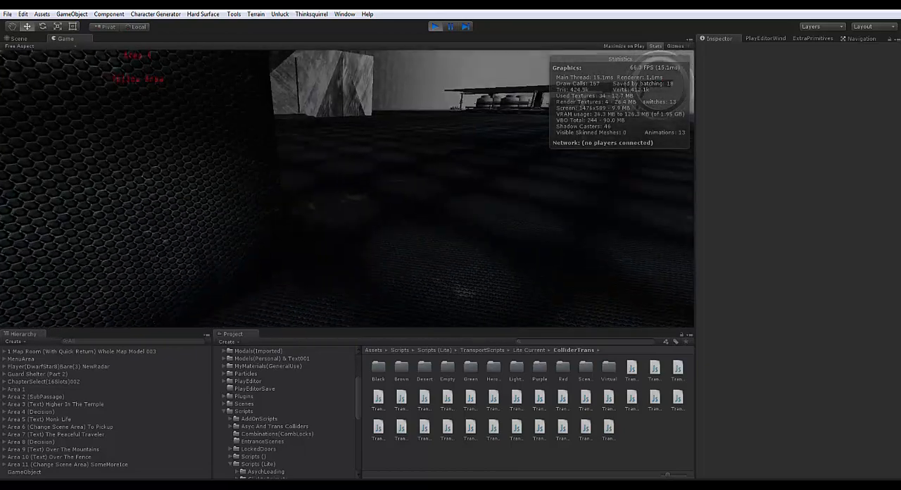
{"action": "key", "text": "w"}
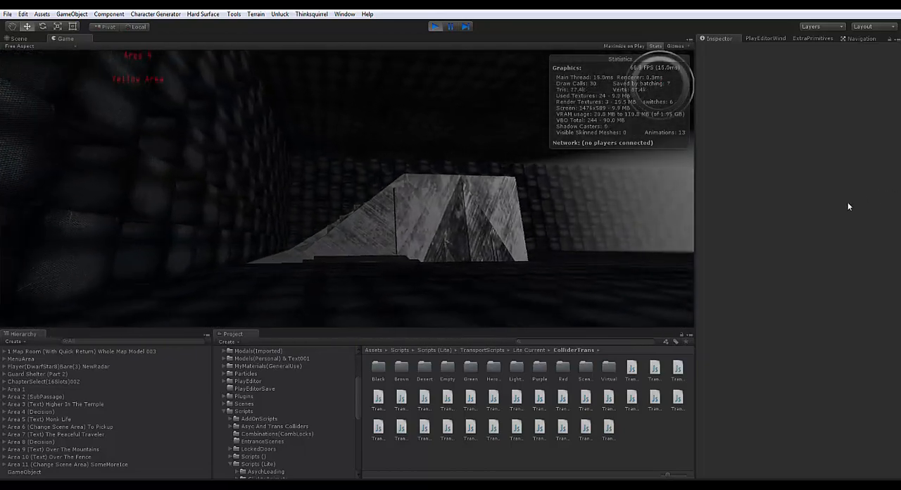
{"action": "key", "text": "w"}
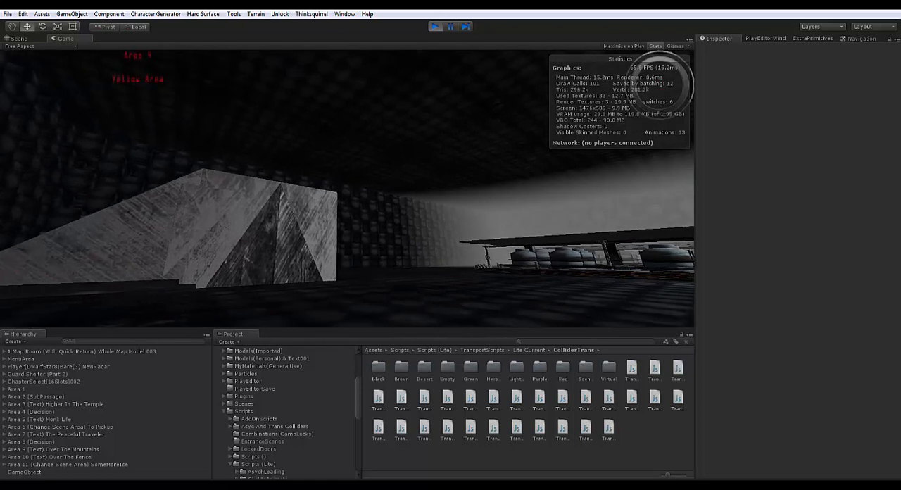
{"action": "key", "text": "w"}
{"action": "key", "text": "w"}
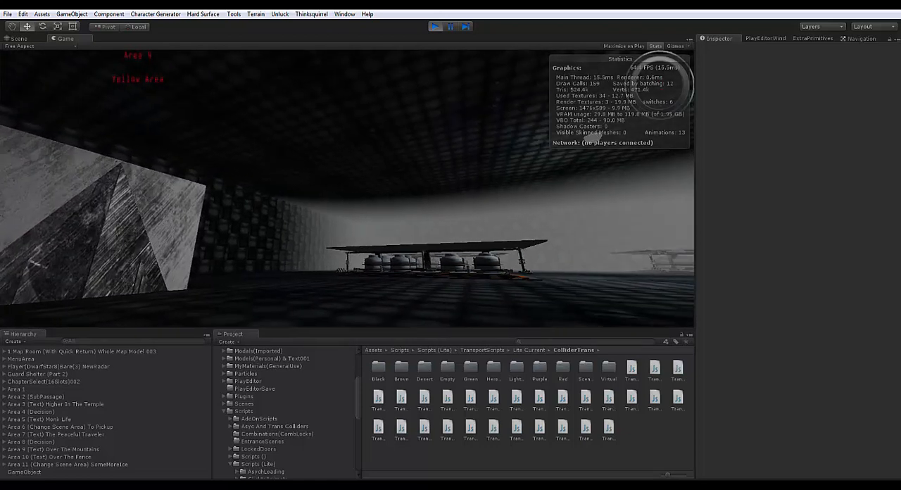
{"action": "key", "text": "w"}
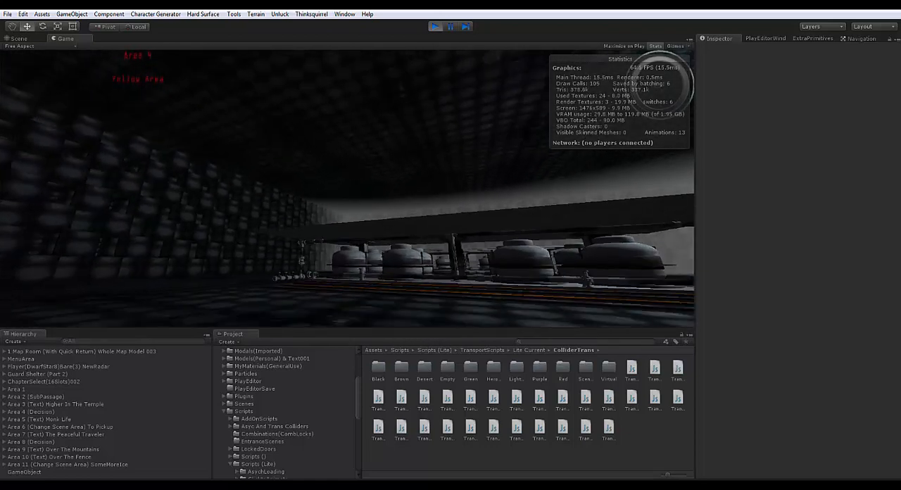
{"action": "key", "text": "w"}
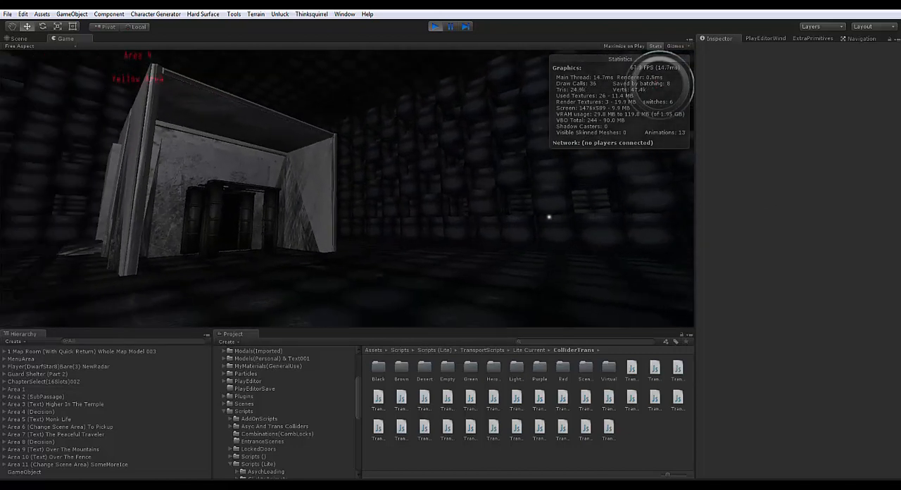
{"action": "key", "text": "w"}
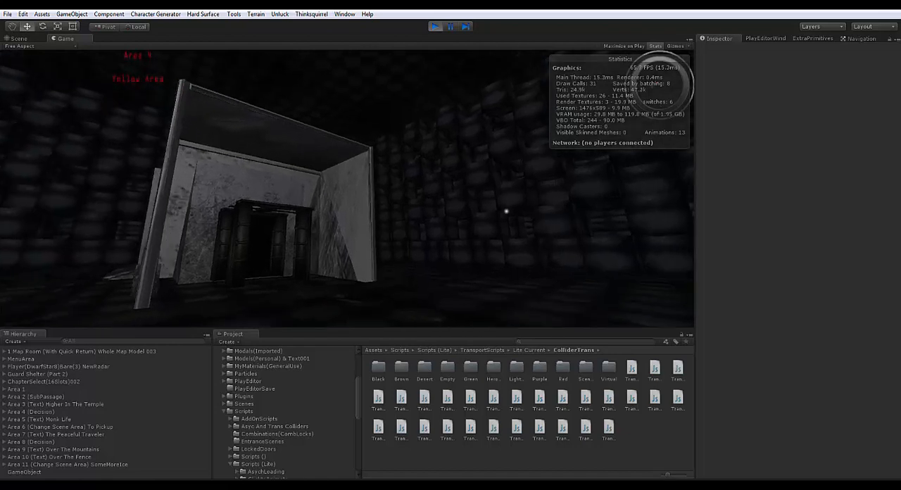